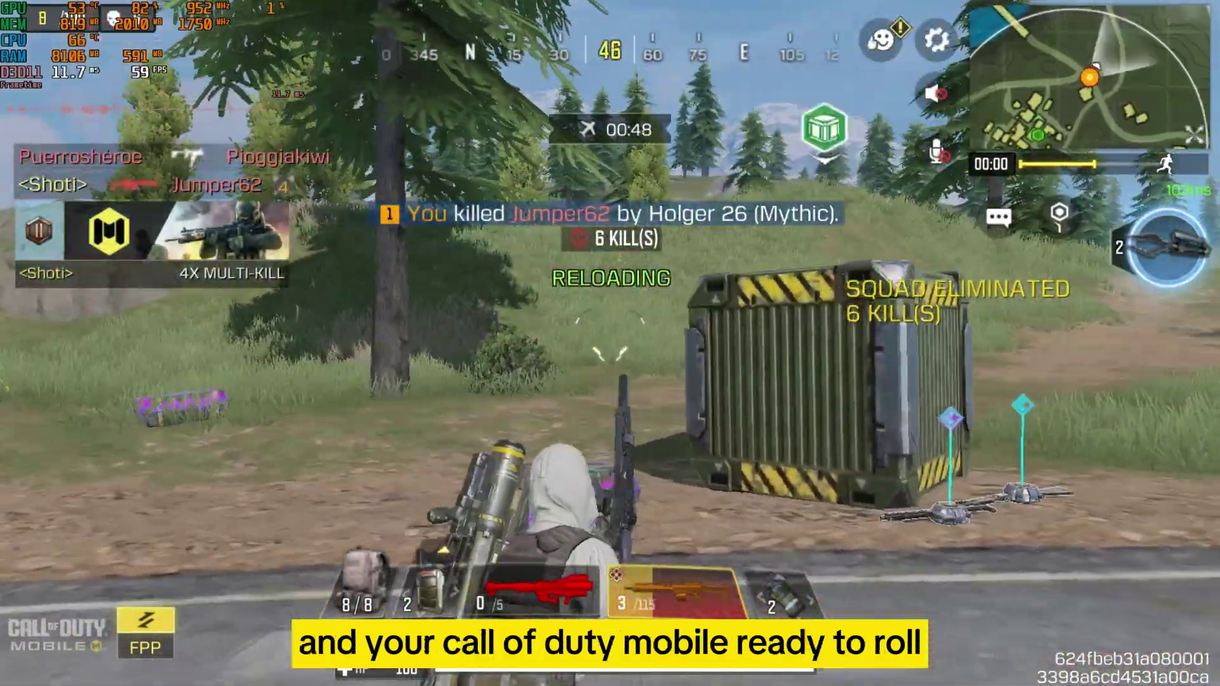
key(w)
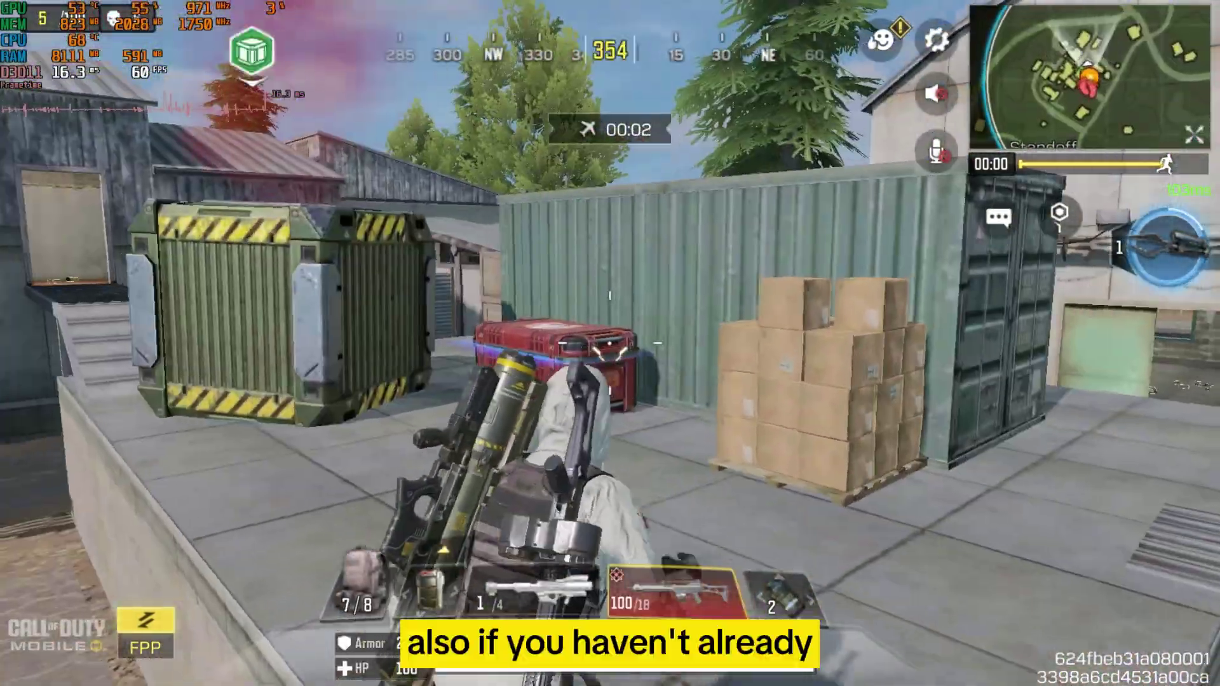
key(w)
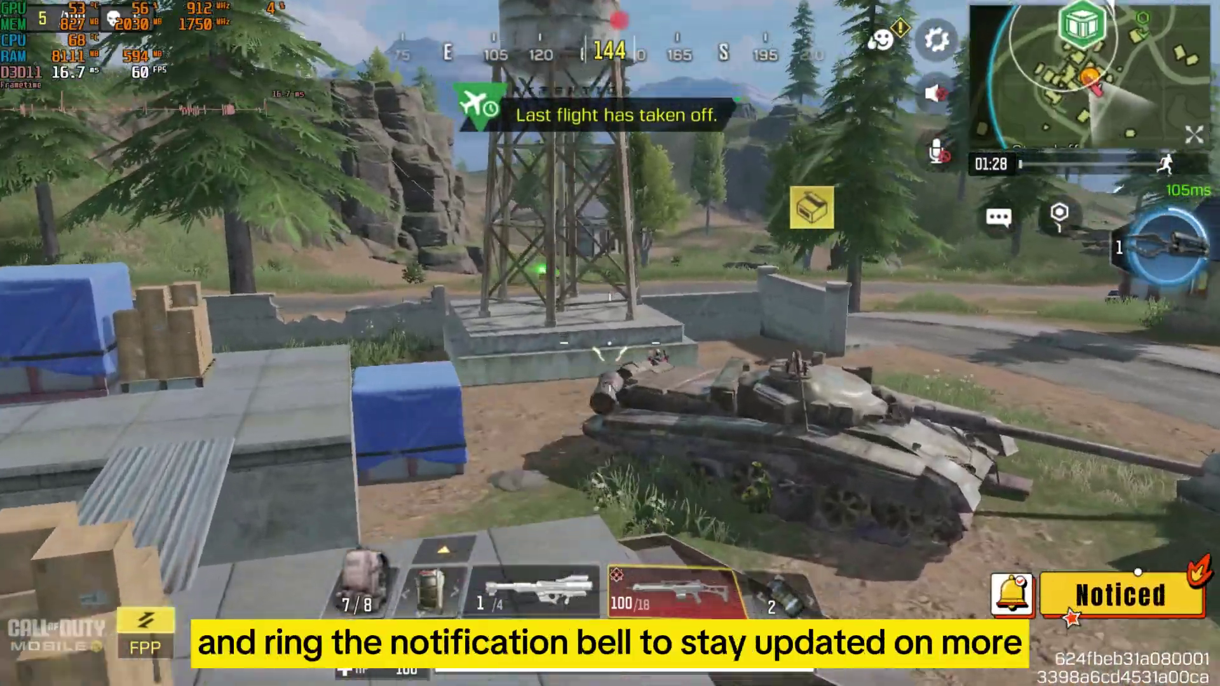
right_click(610, 343)
drag(610, 343, 610, 343)
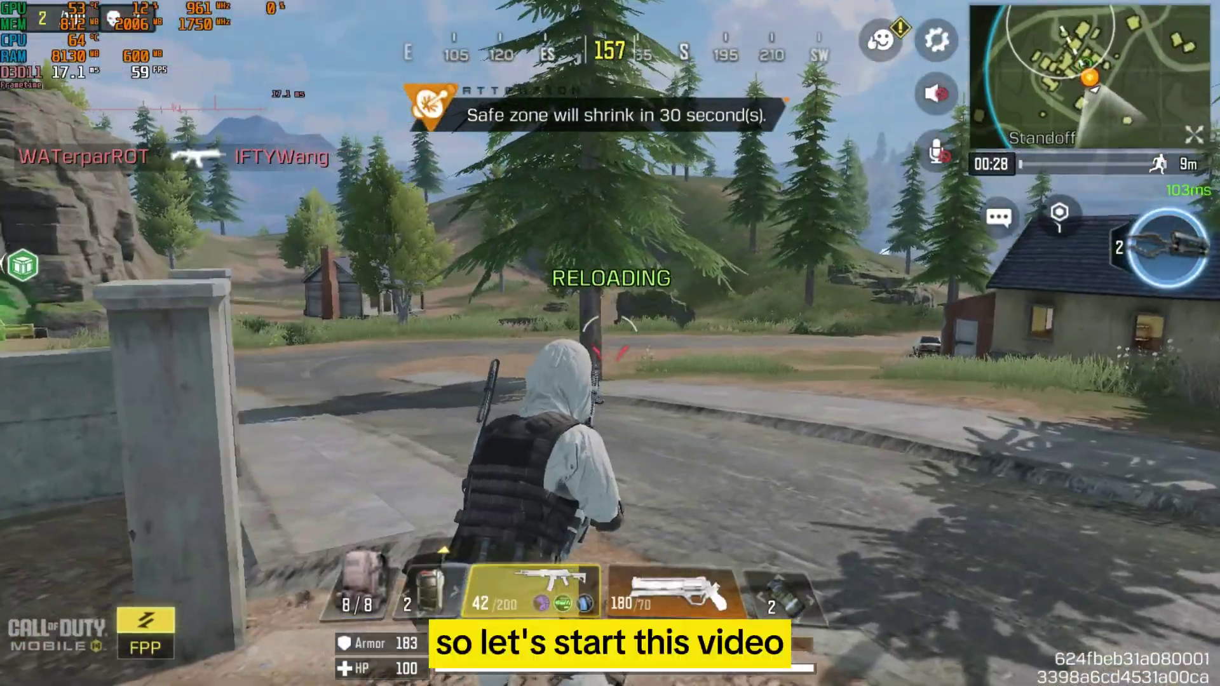
key(w)
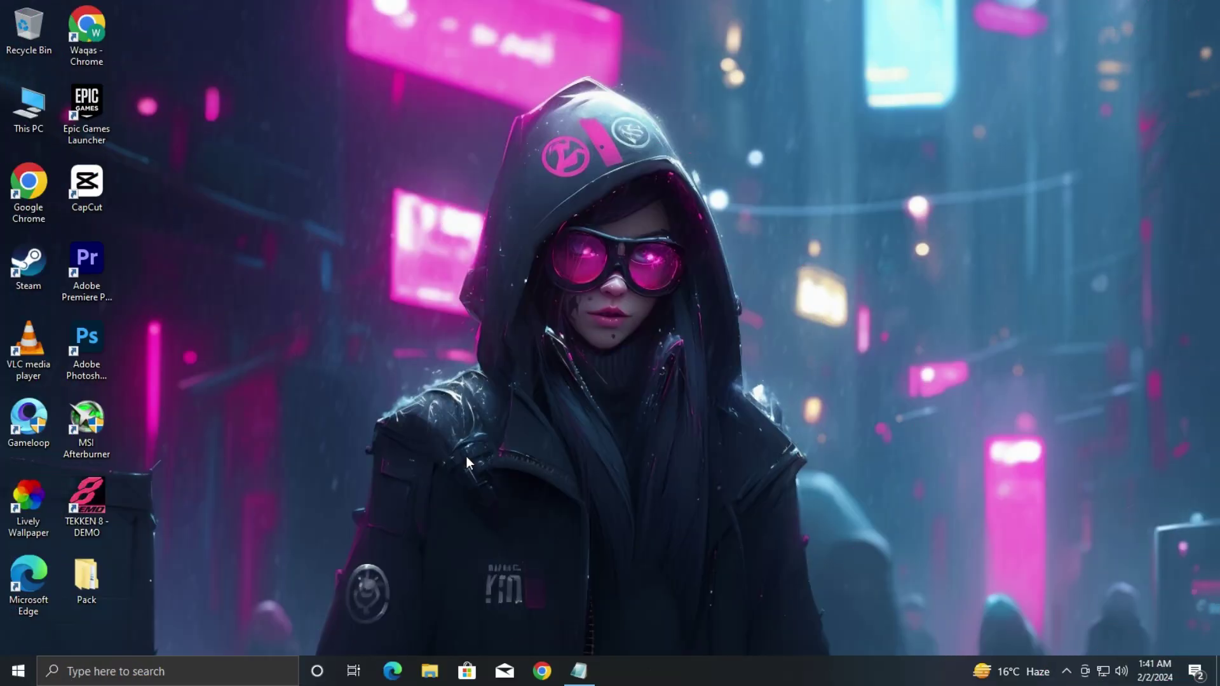
Step: In the Gameloop shortcut's compatibility properties, enable disabling fullscreen optimizations and running the program as an administrator
right_click(28, 427)
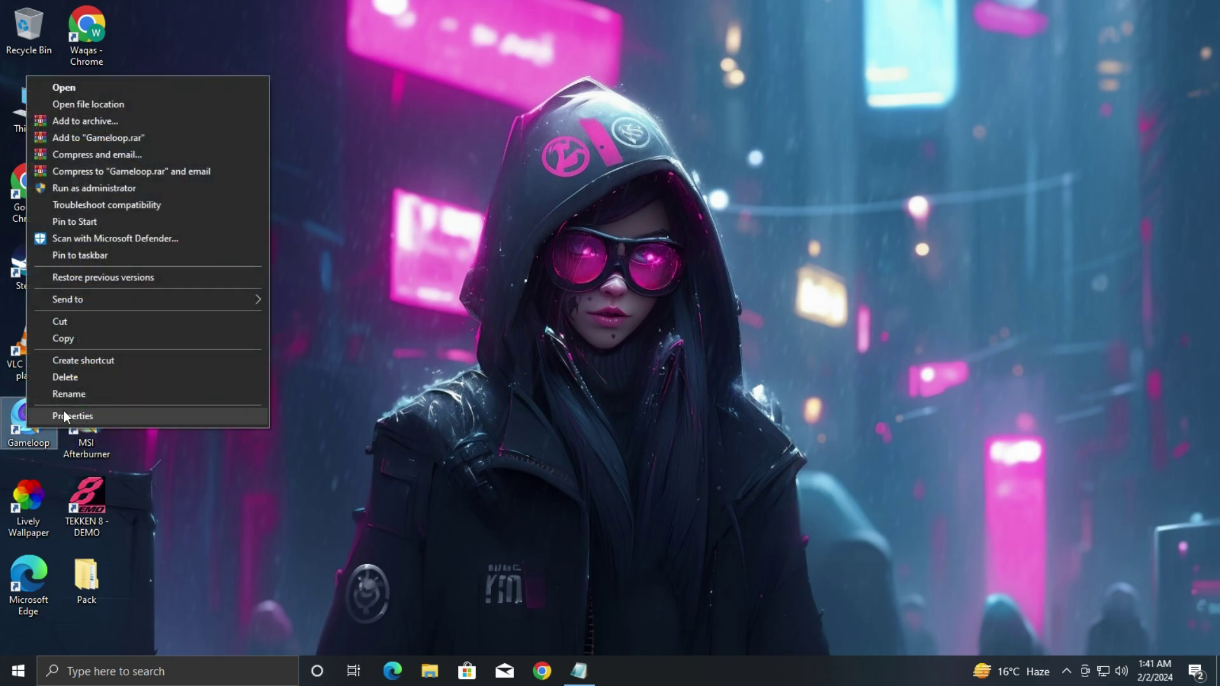
click(93, 418)
drag(185, 237, 413, 153)
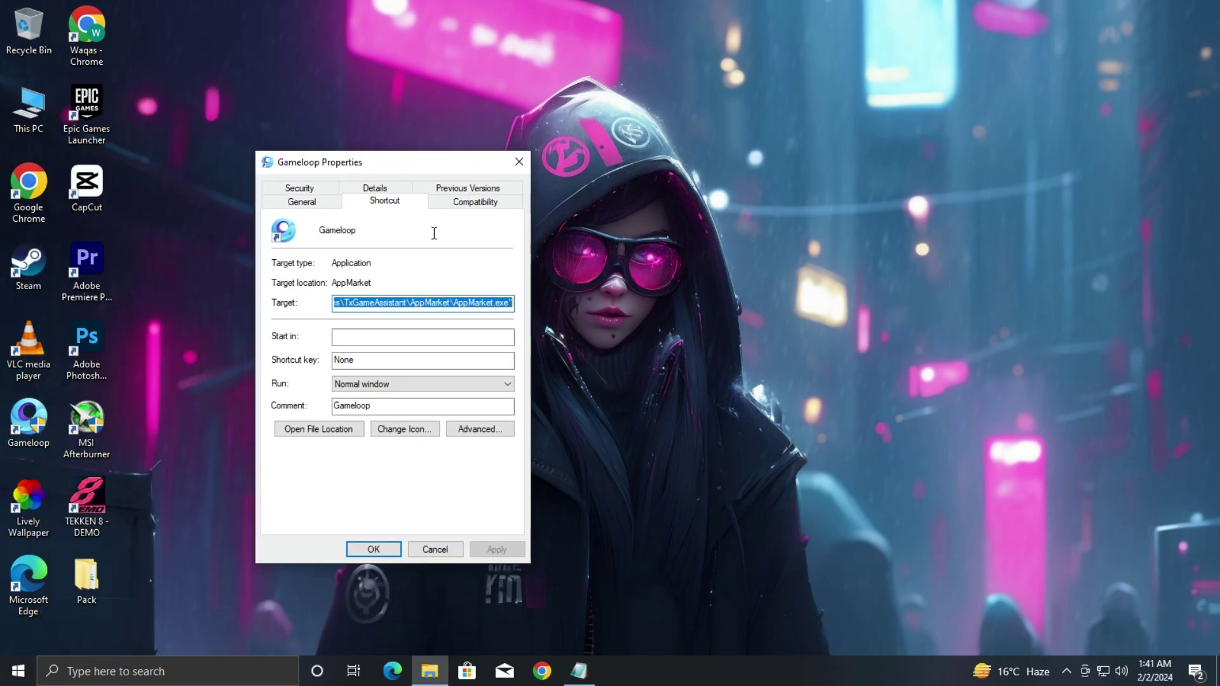
click(460, 203)
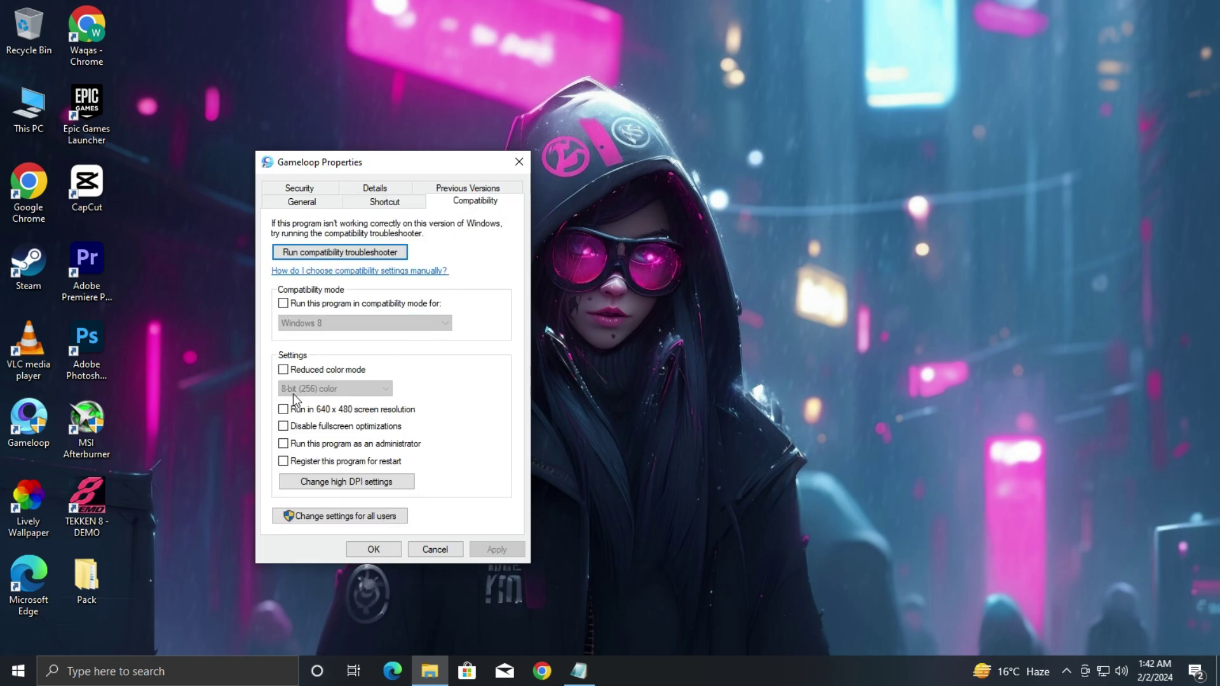
click(283, 410)
click(284, 413)
click(284, 444)
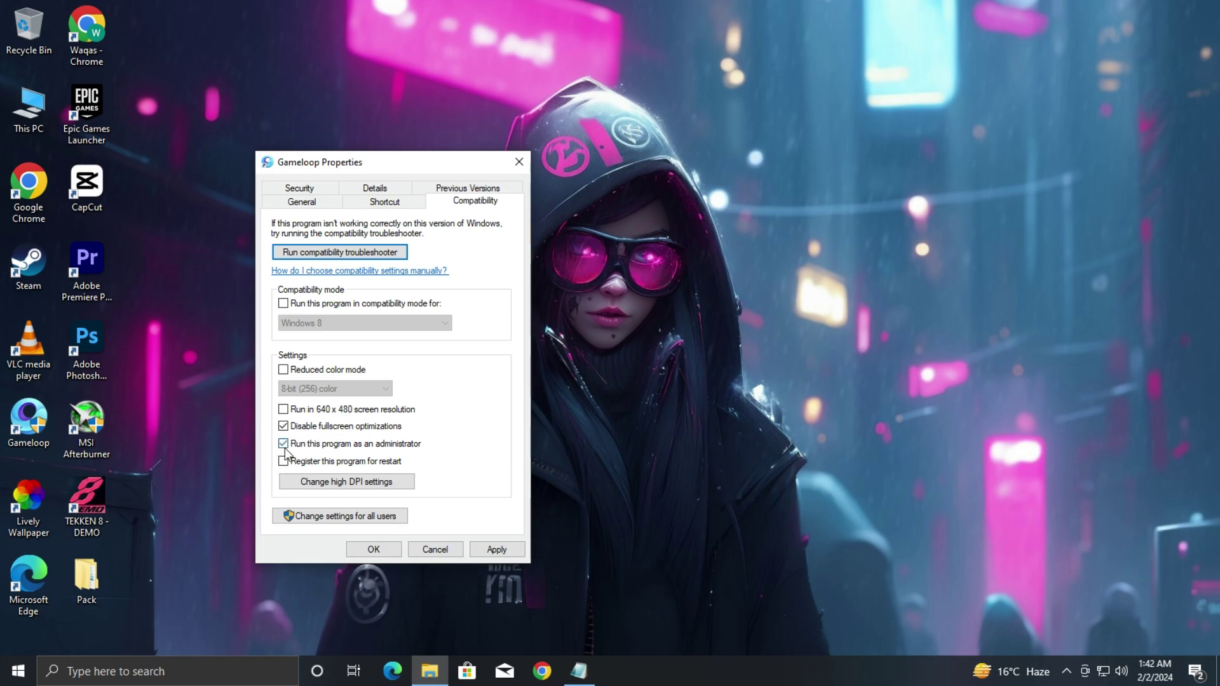
Step: Override Gameloop's high DPI scaling behavior with System (Enhanced), and apply the shortcut's property changes
click(304, 480)
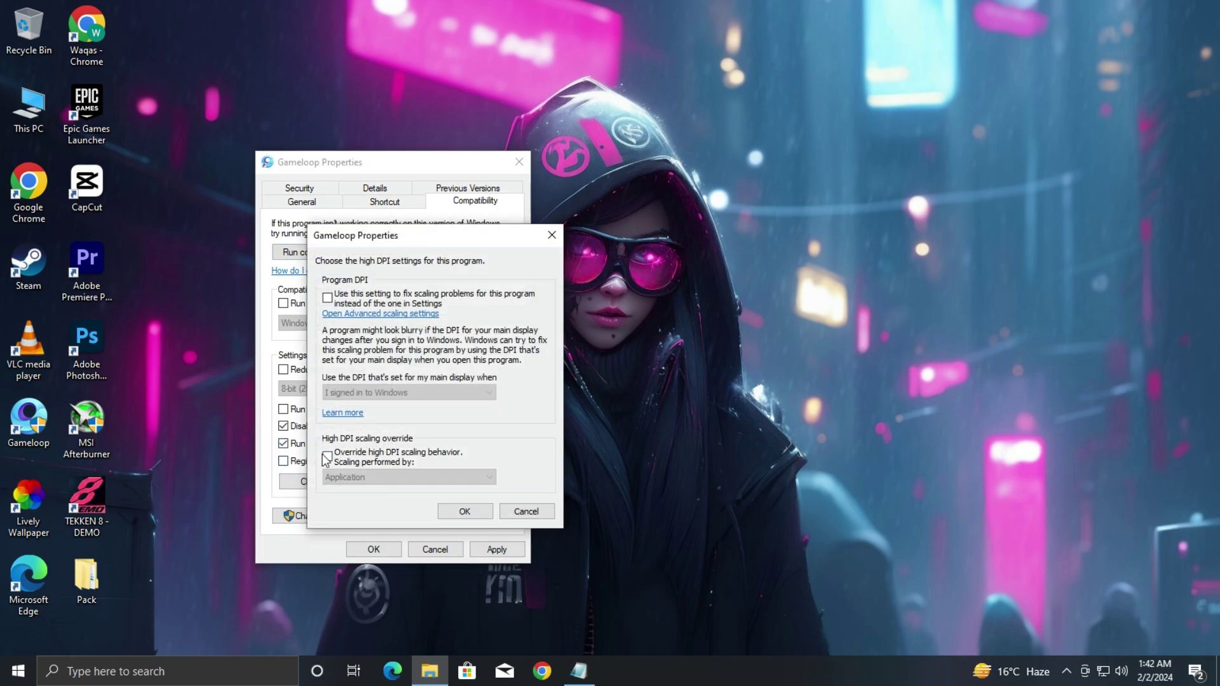
click(326, 457)
click(334, 478)
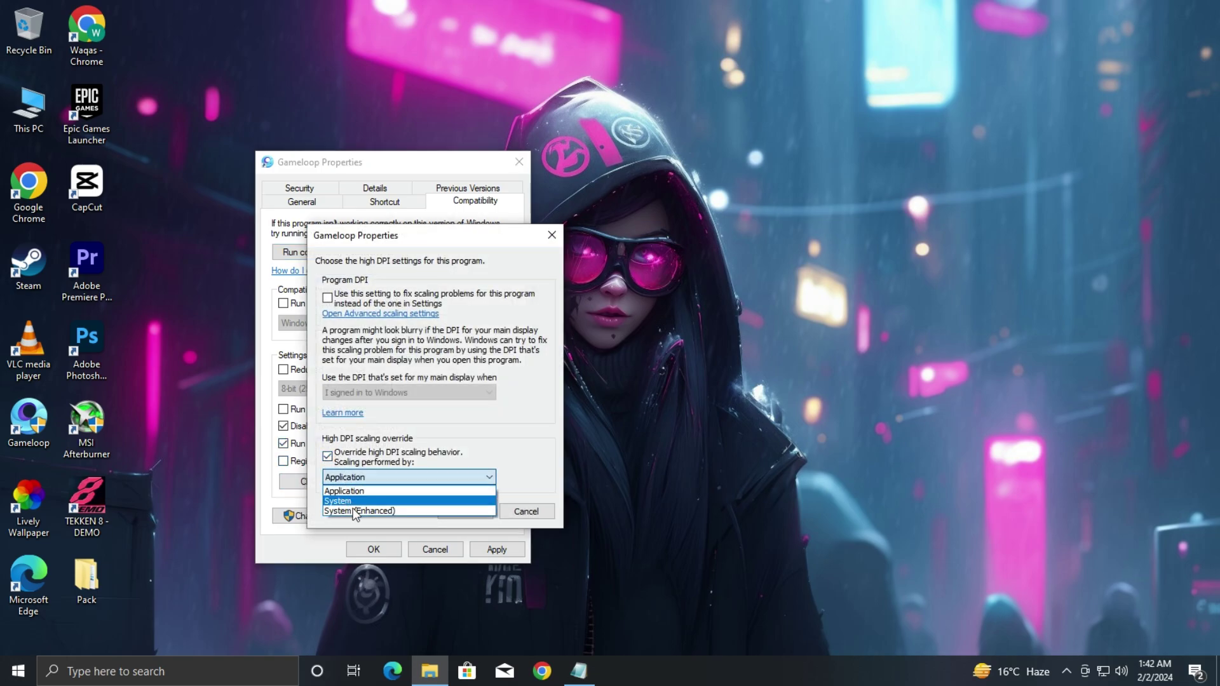
click(351, 509)
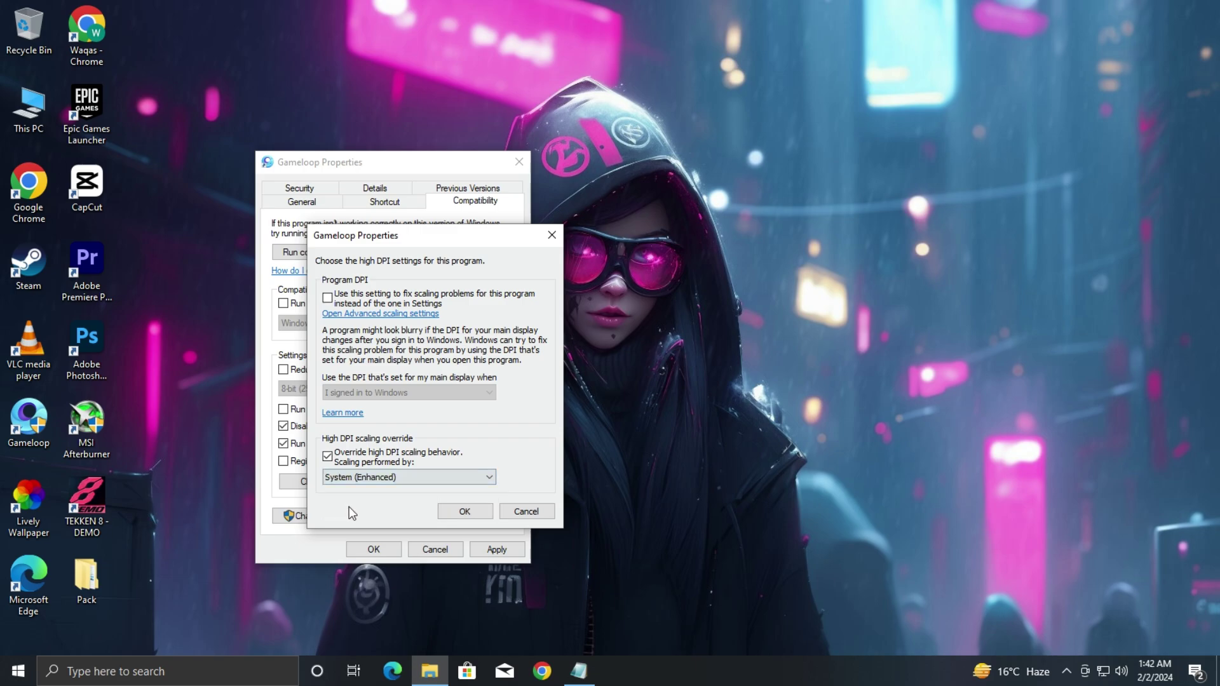
click(463, 512)
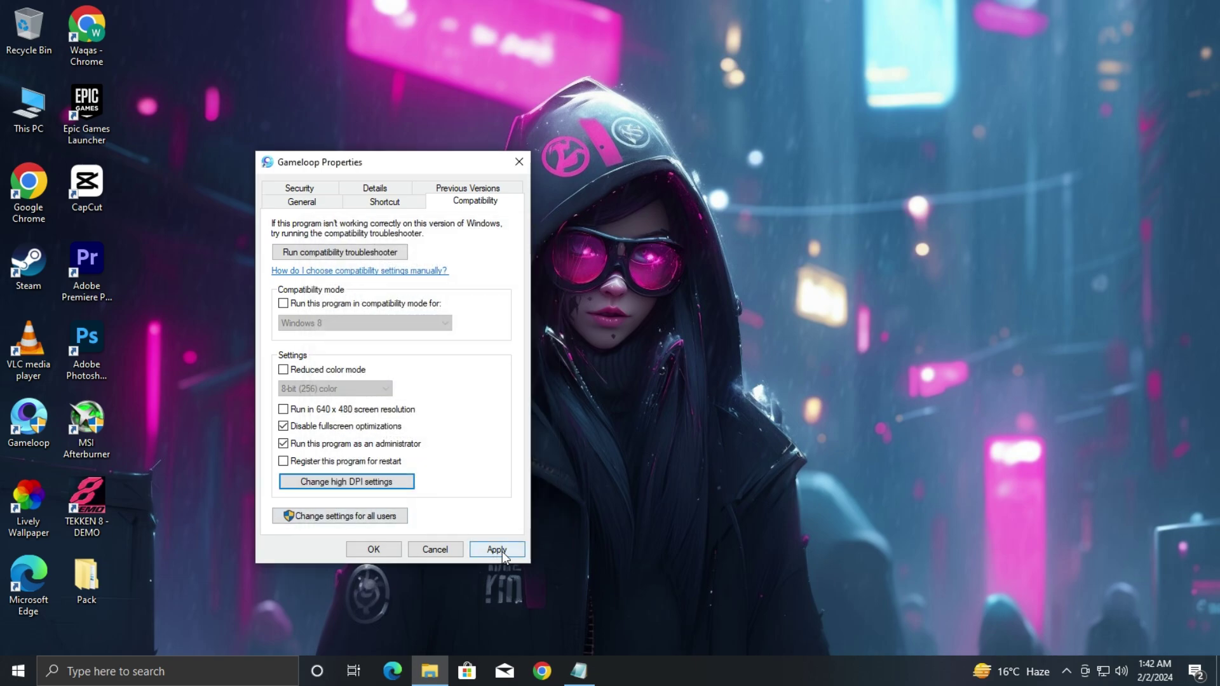
click(497, 550)
click(378, 550)
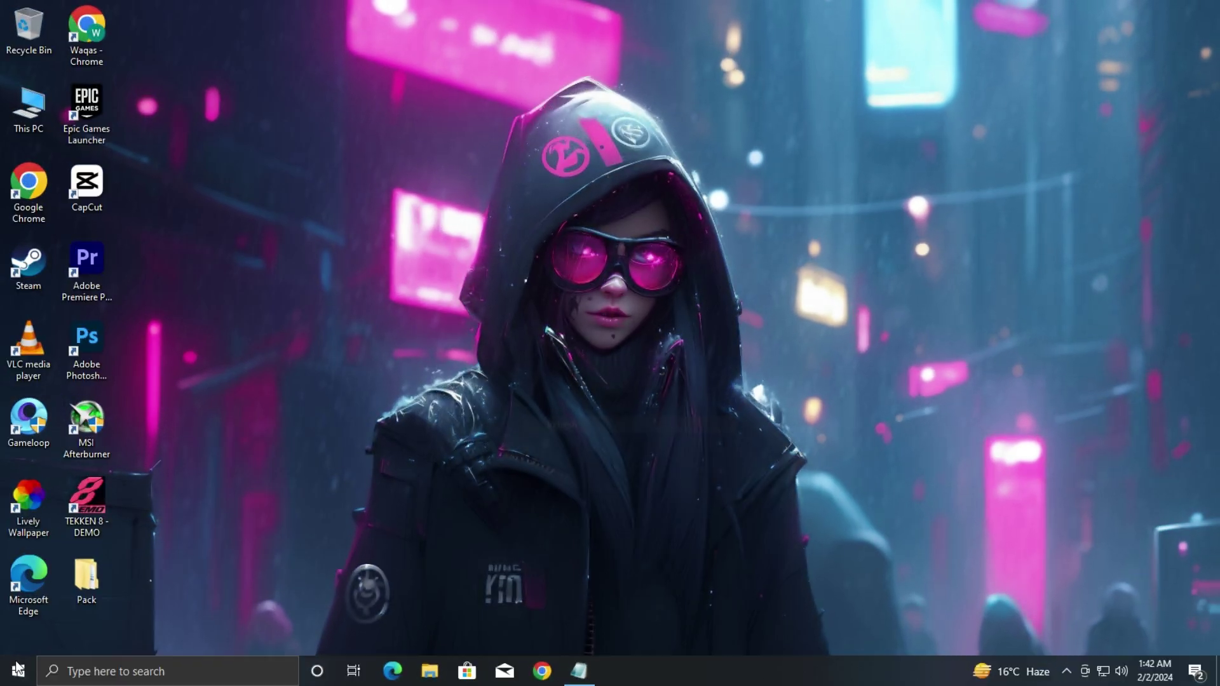
Step: Find the Windows Graphics settings and add the Gameloop shortcut from the Desktop to the app preference list
click(18, 671)
text(g)
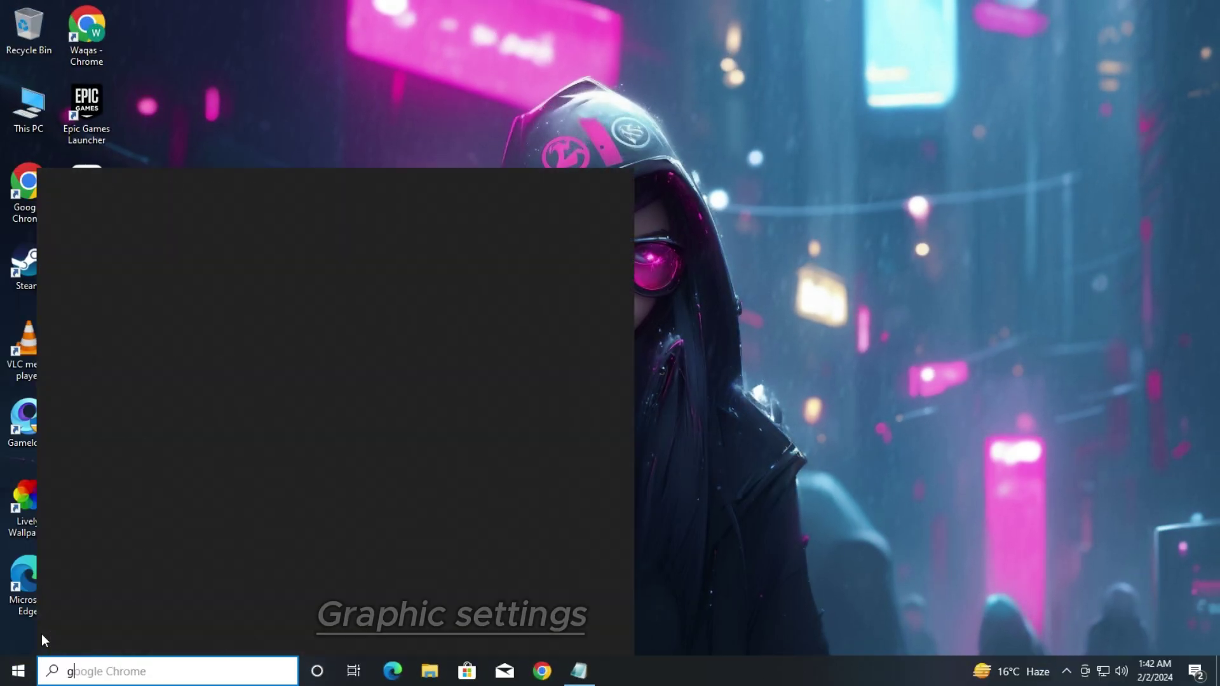
text(raphic)
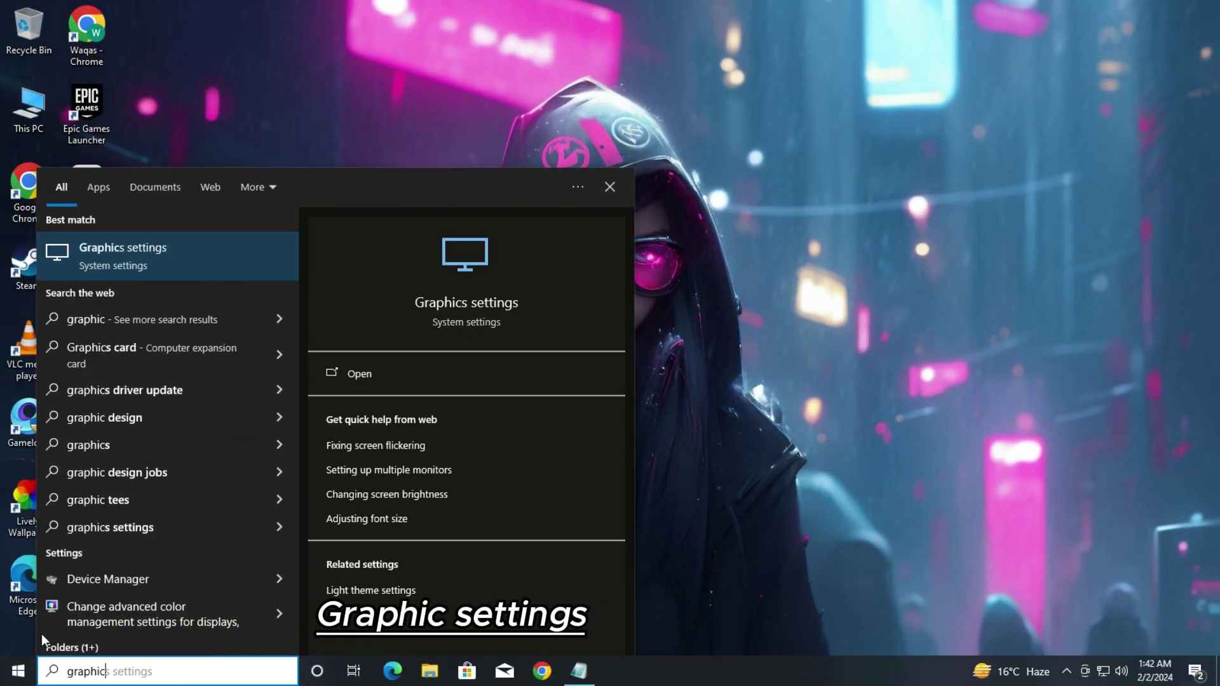
click(118, 261)
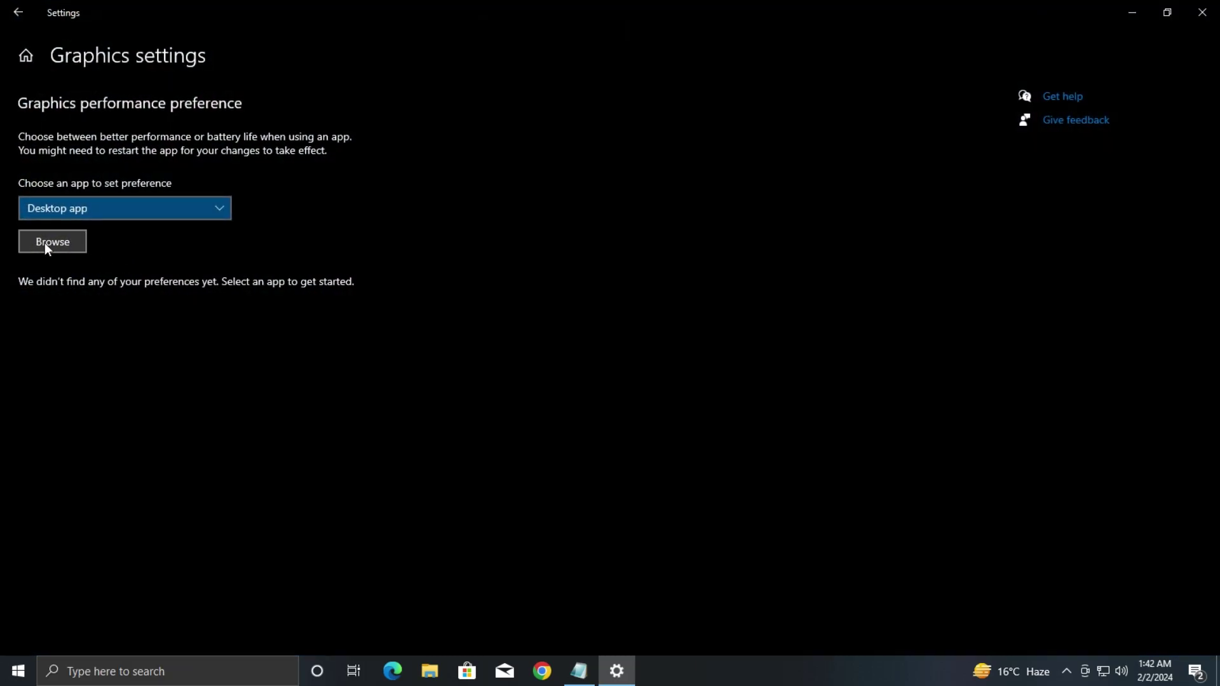
click(48, 245)
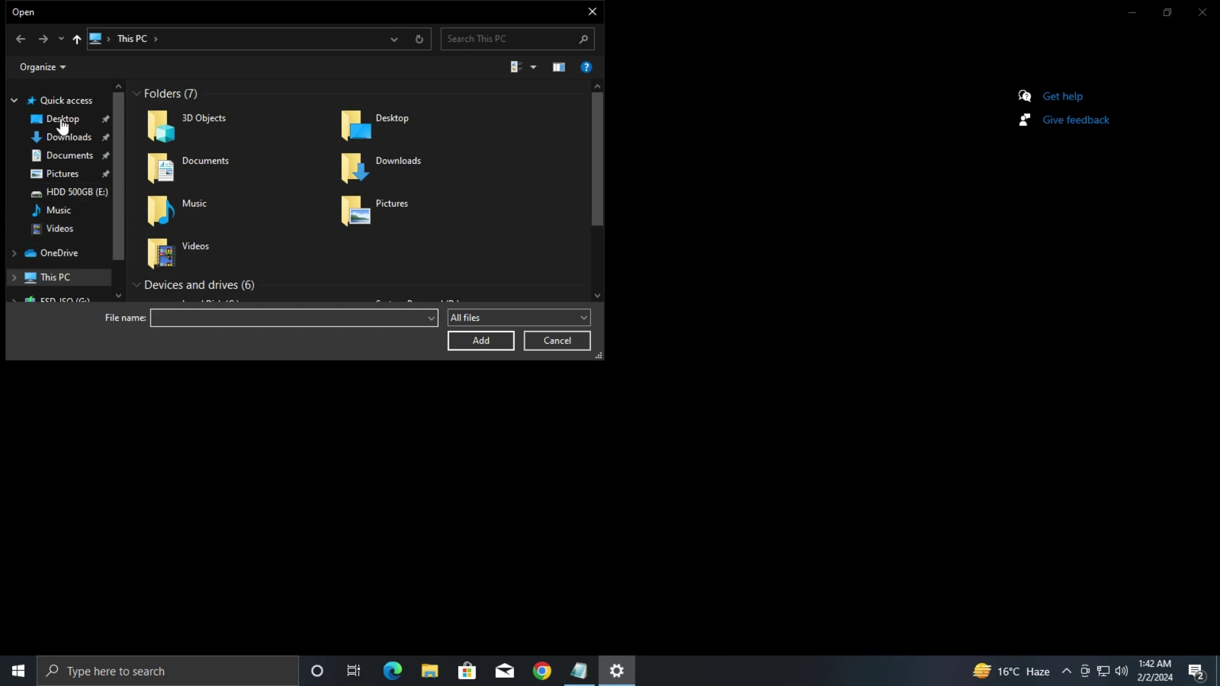
click(62, 121)
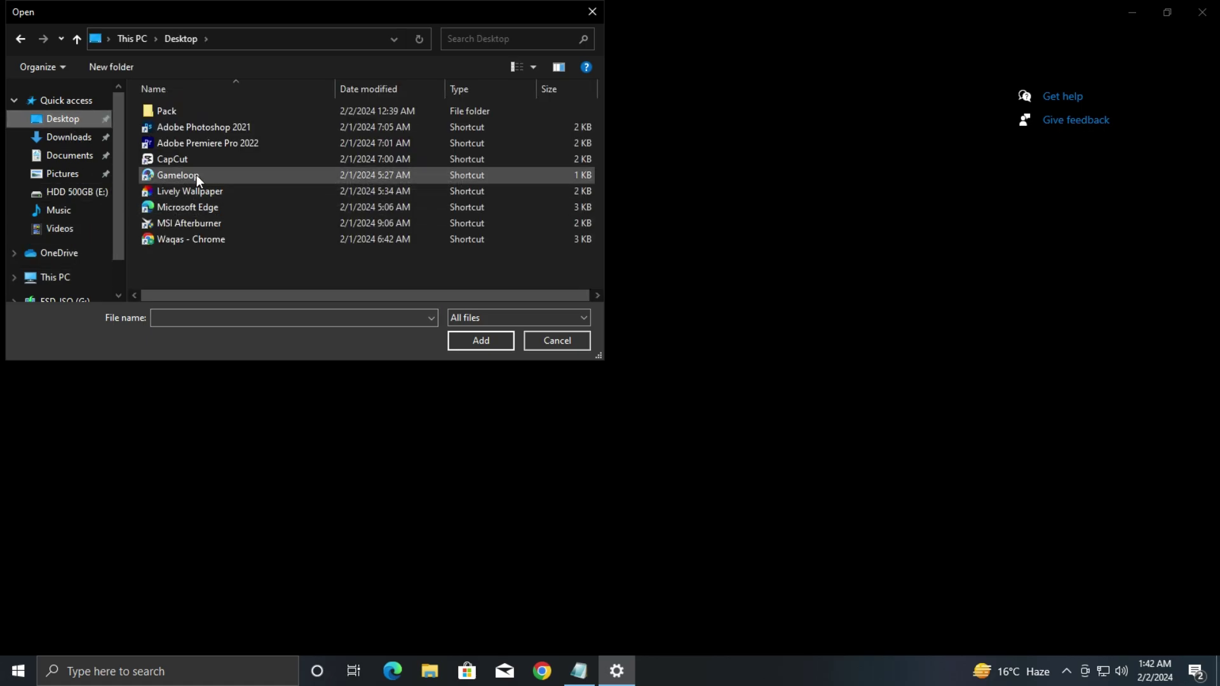
click(173, 175)
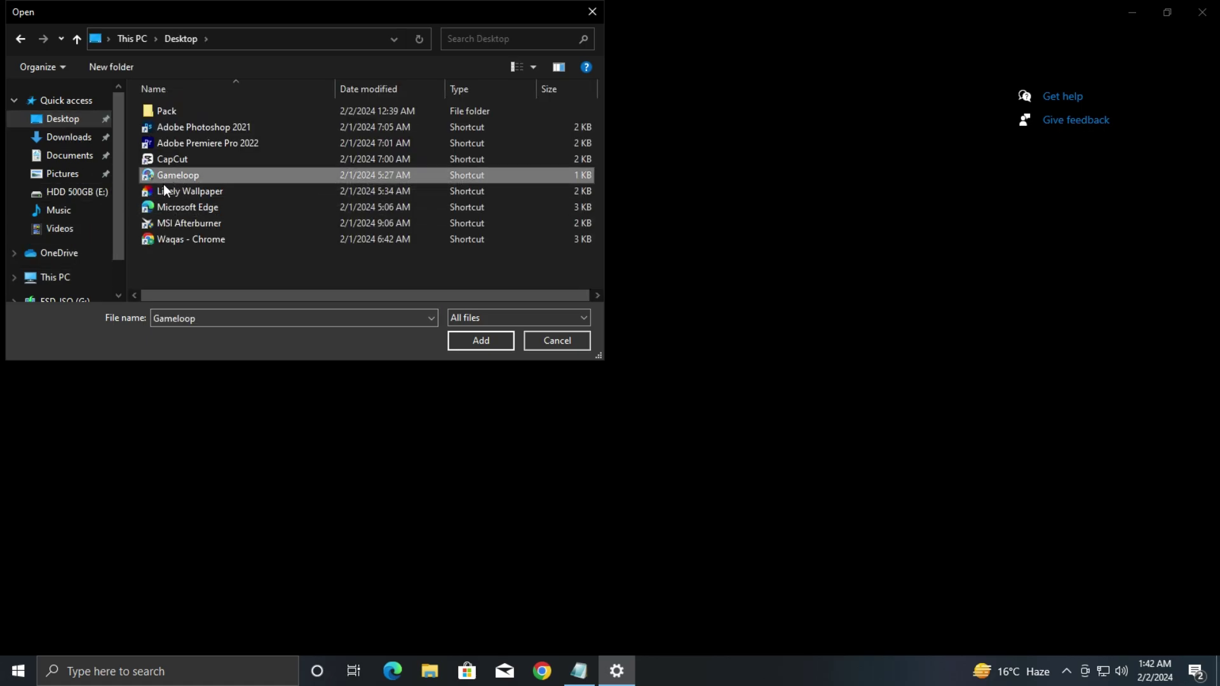
click(474, 341)
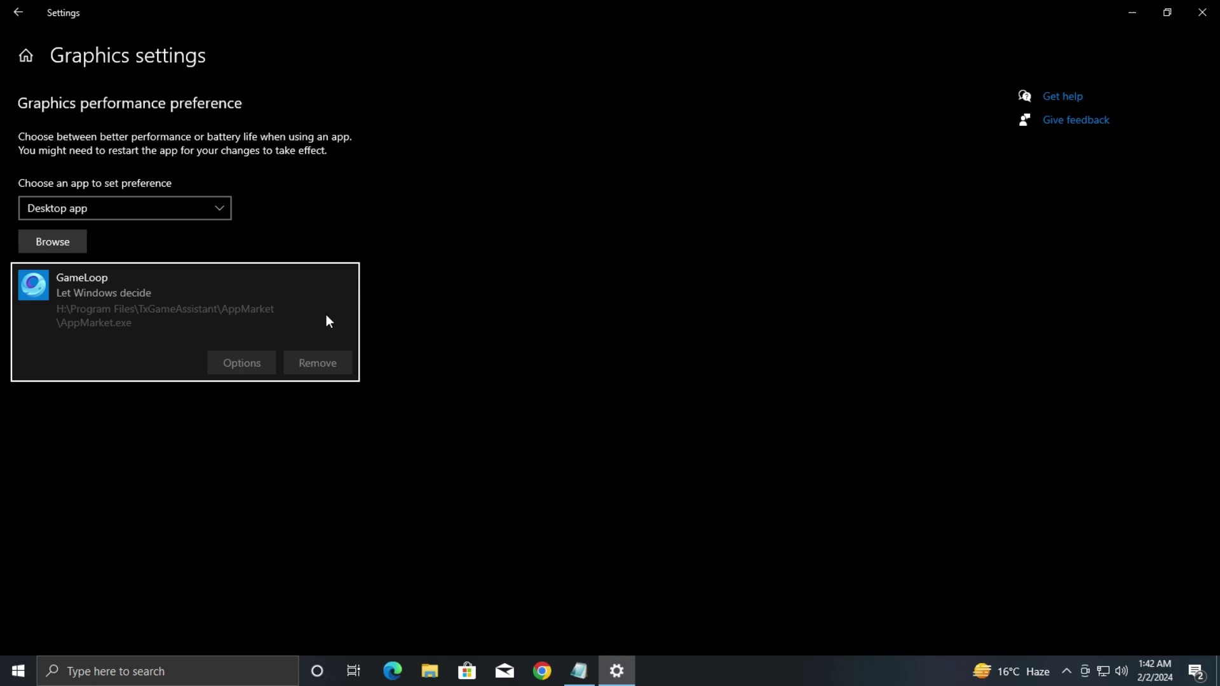
Step: Set GameLoop's graphics preference to High performance, save it, and close Settings
click(250, 360)
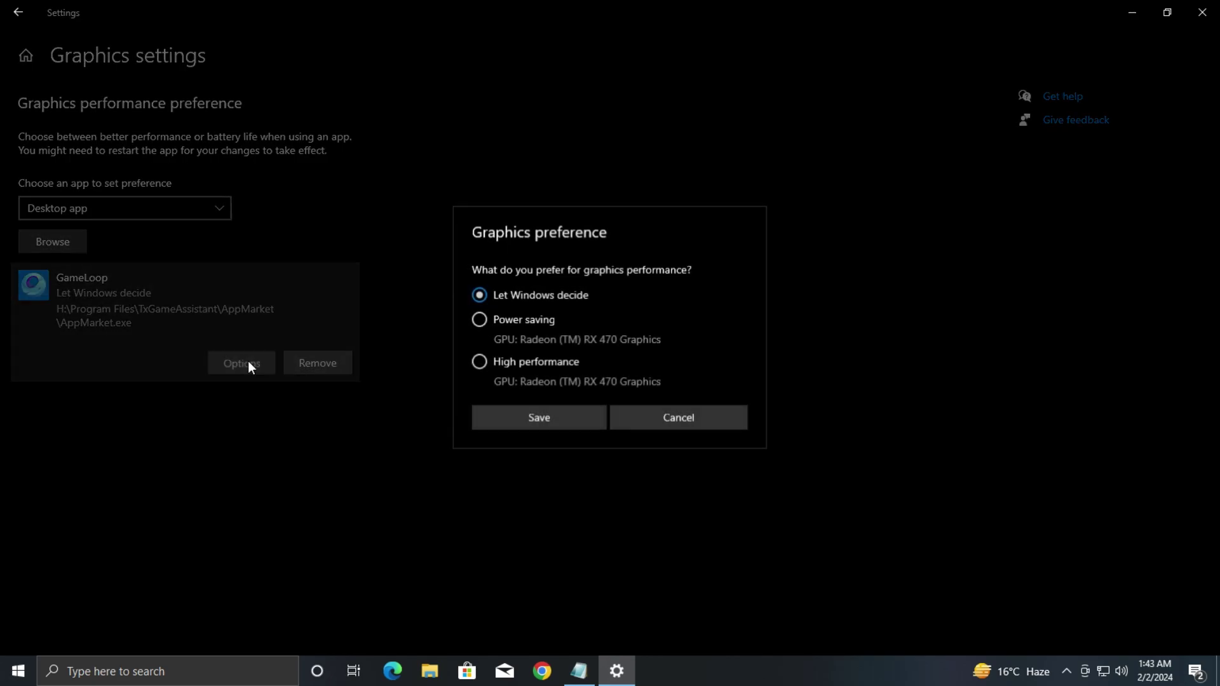
click(498, 363)
click(524, 417)
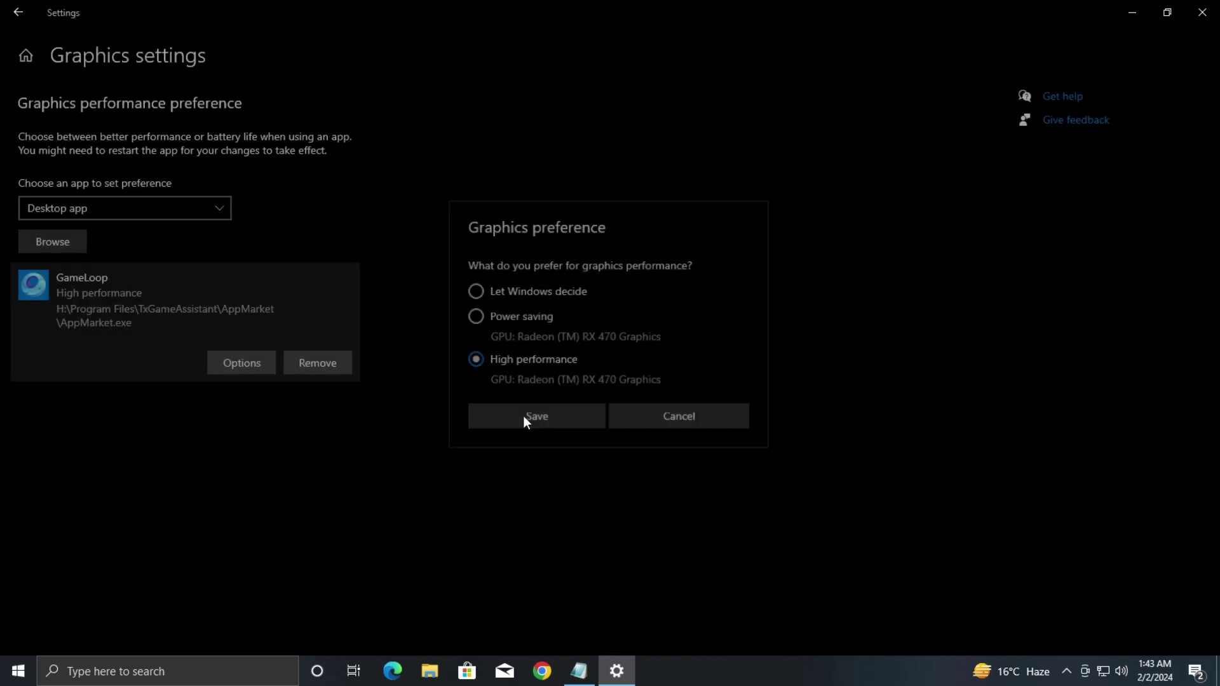
click(1202, 12)
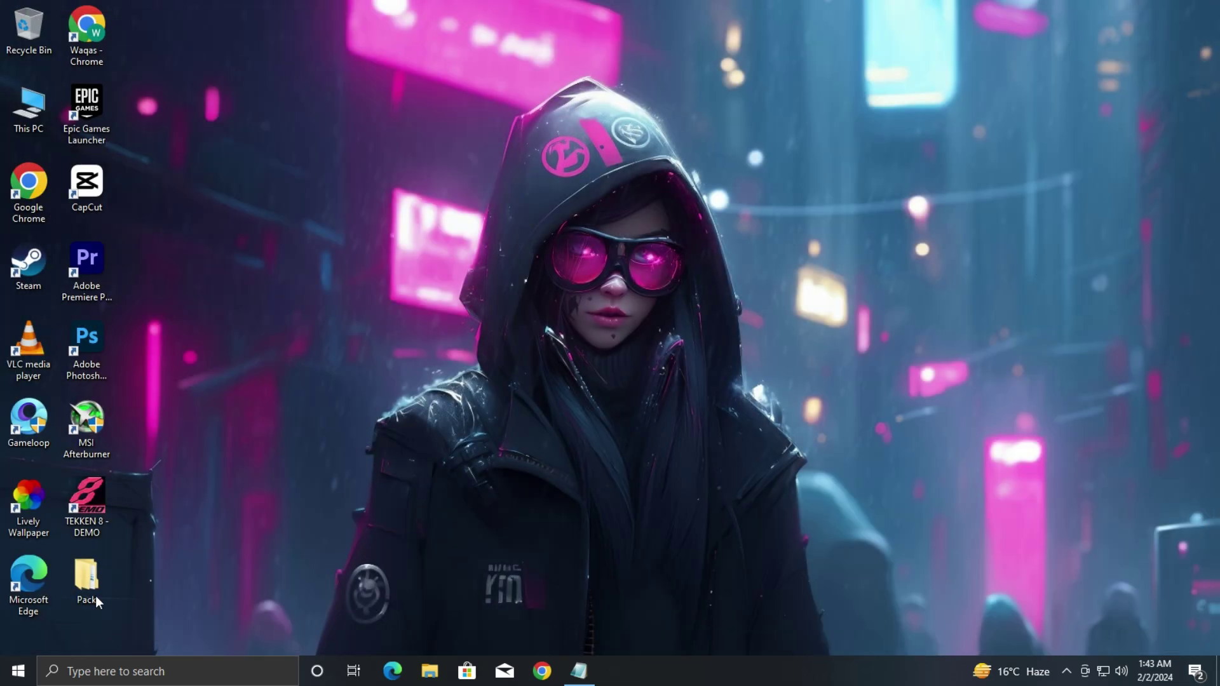
Step: Find the Windows Game Mode settings and turn Game Mode on
click(15, 677)
text(gam)
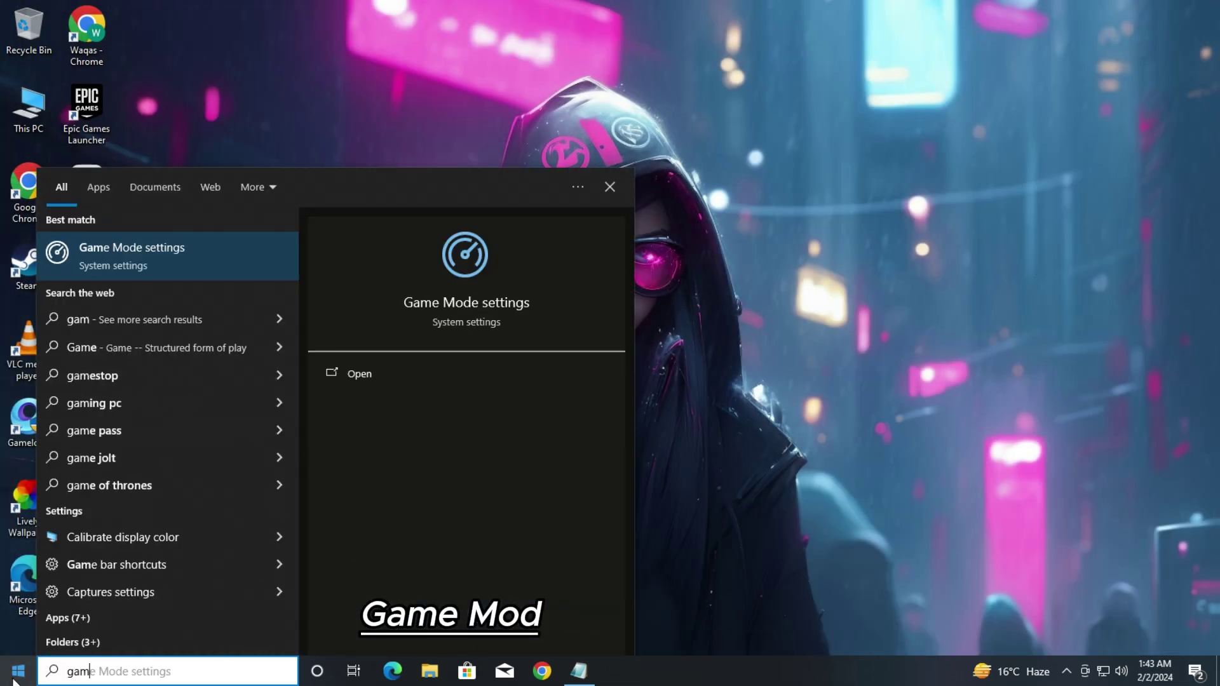
text(e mo)
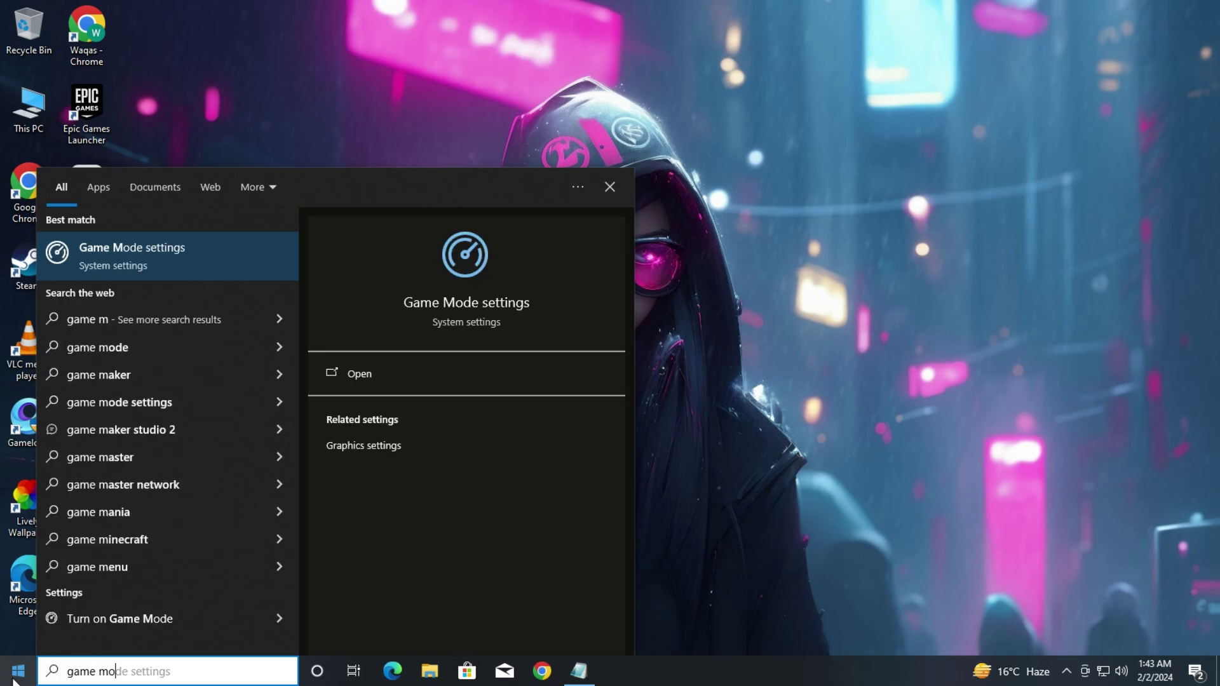
text(d)
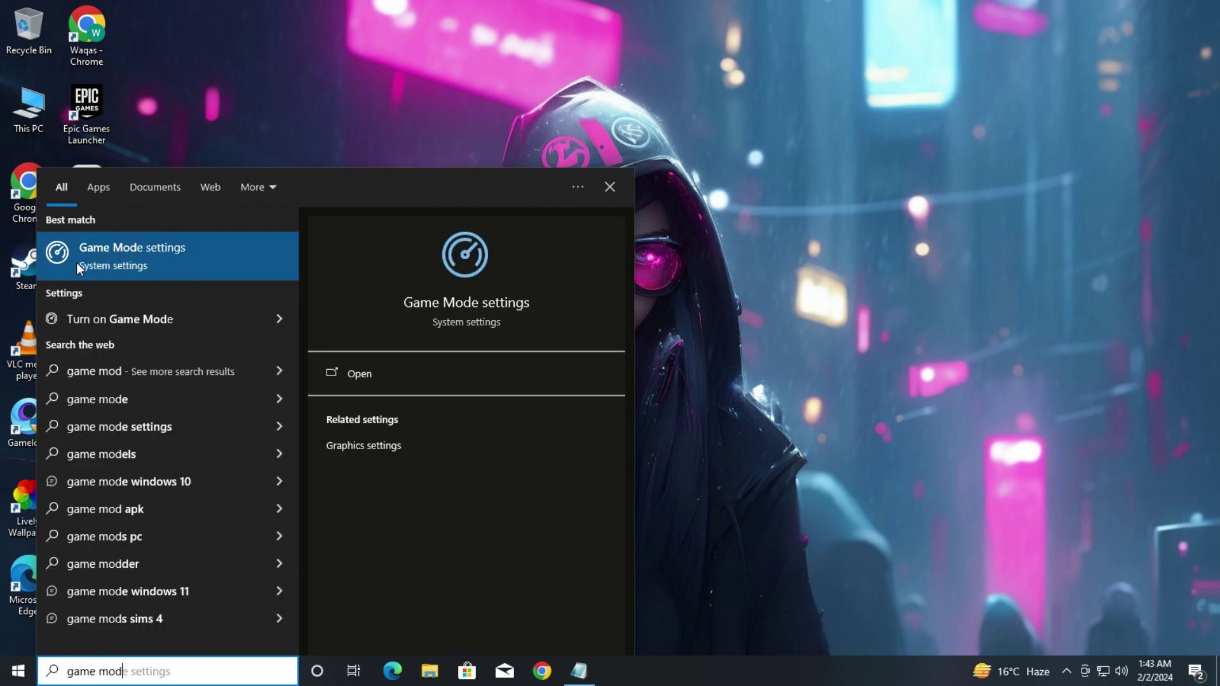
click(101, 262)
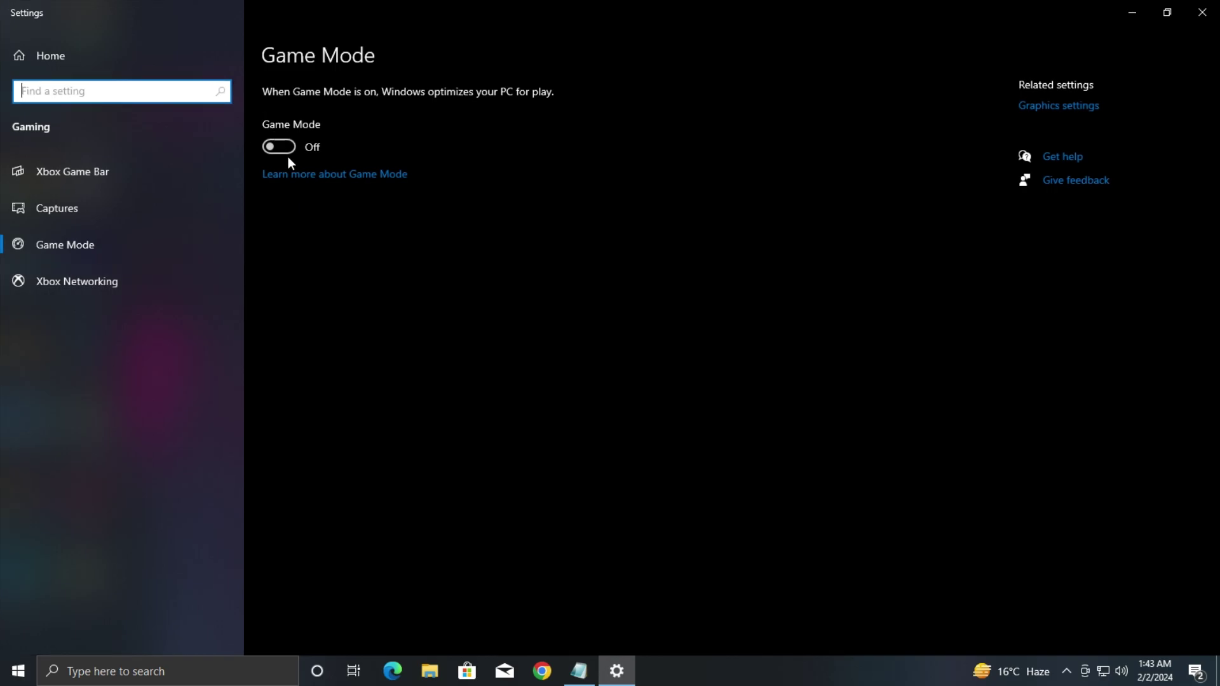
click(283, 145)
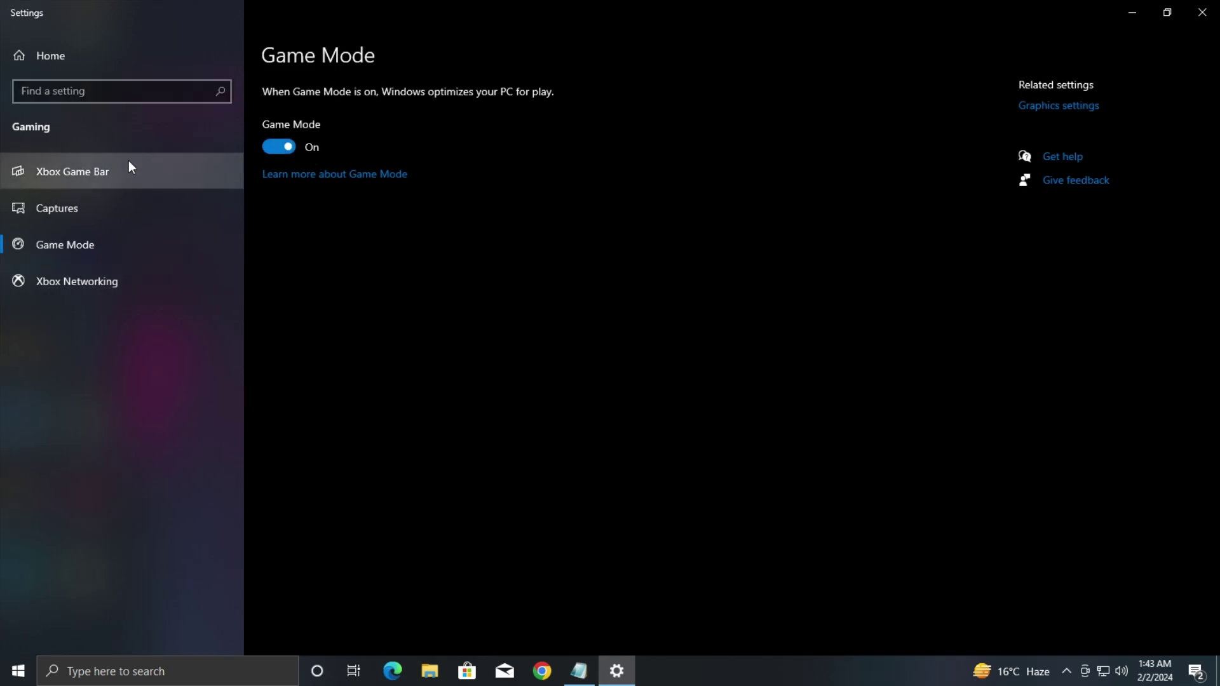
Step: Turn off Xbox Game Bar and close Settings
click(109, 167)
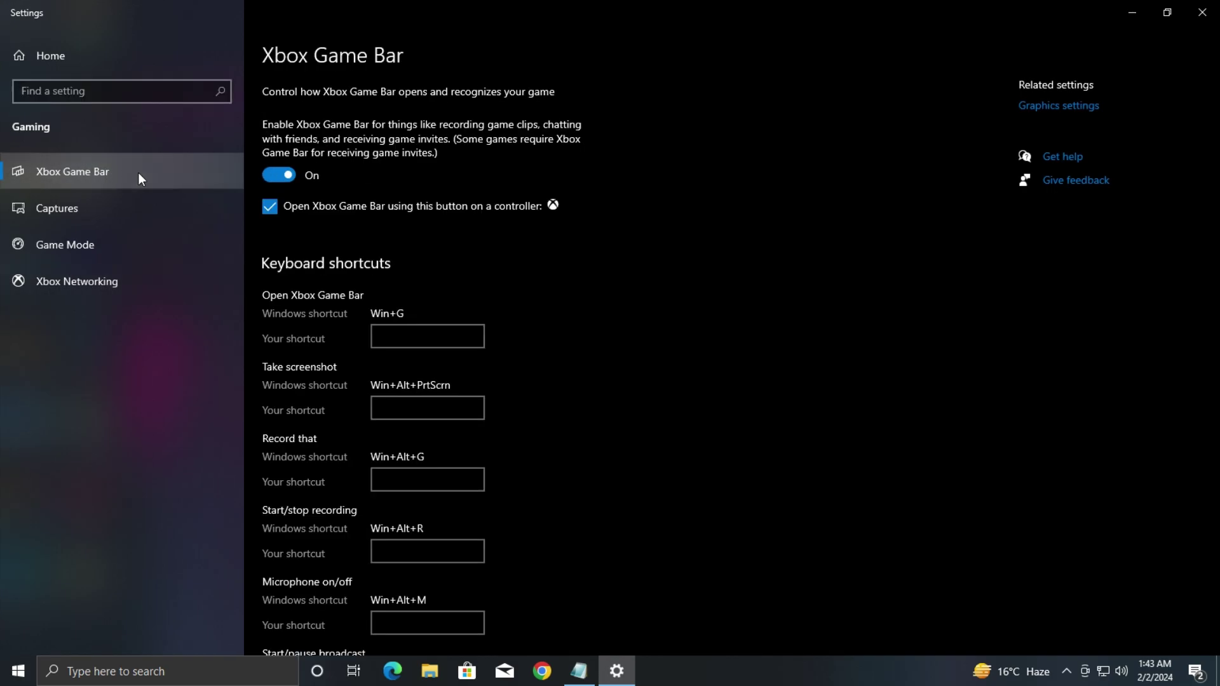
click(267, 174)
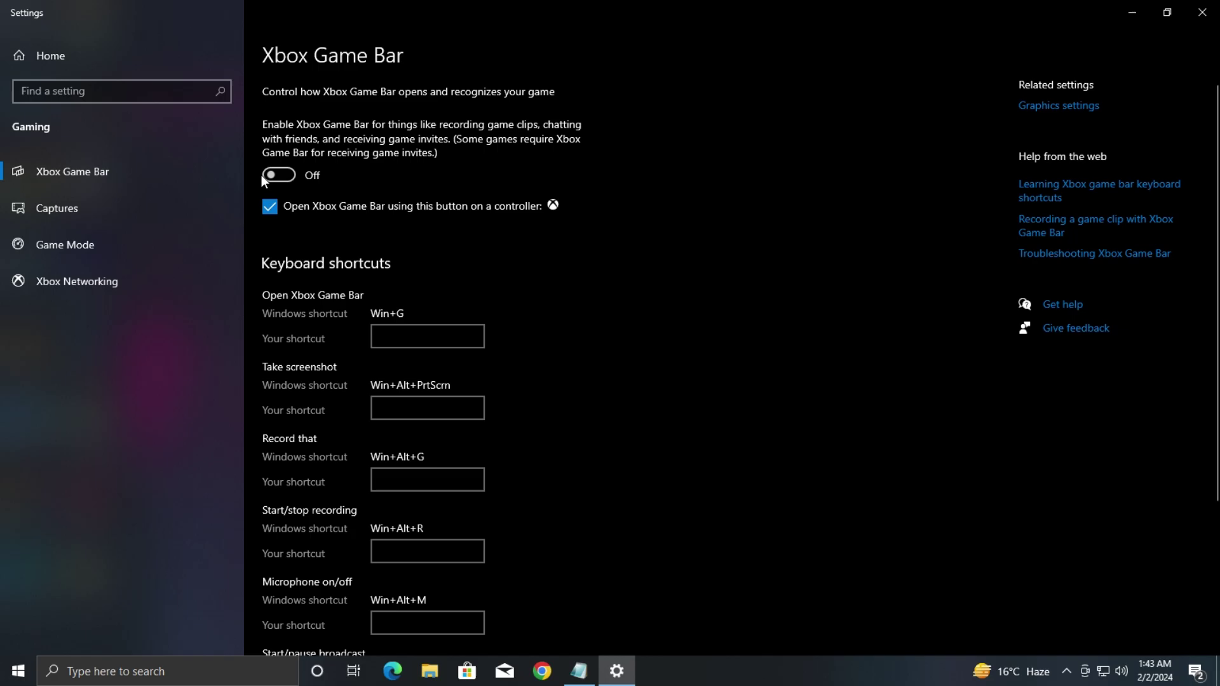
click(1200, 13)
Step: Find the Background apps privacy settings in Windows Settings and stop all apps from running in the background
click(18, 671)
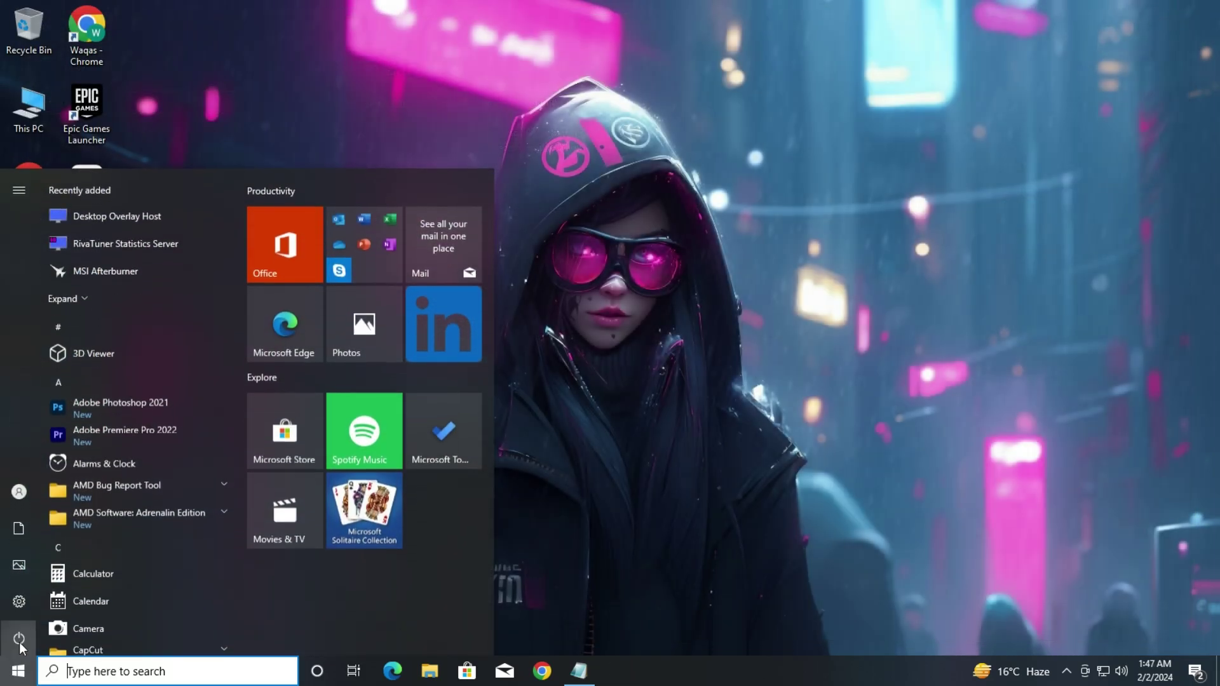
click(18, 601)
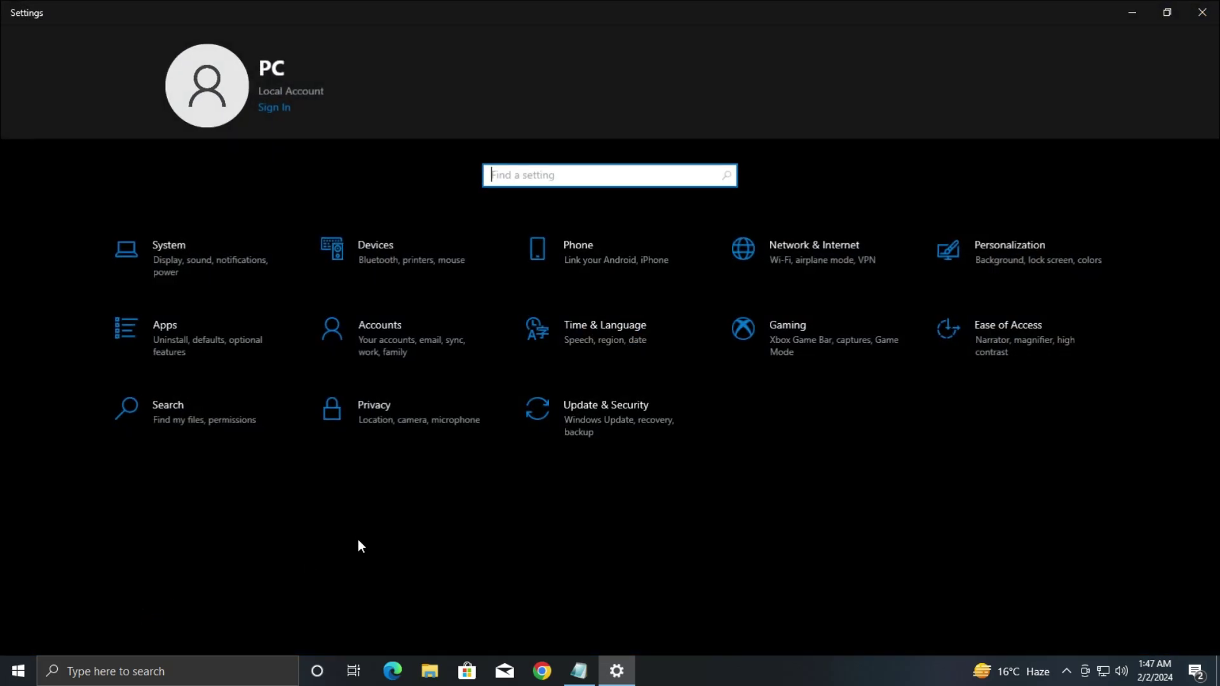
click(372, 414)
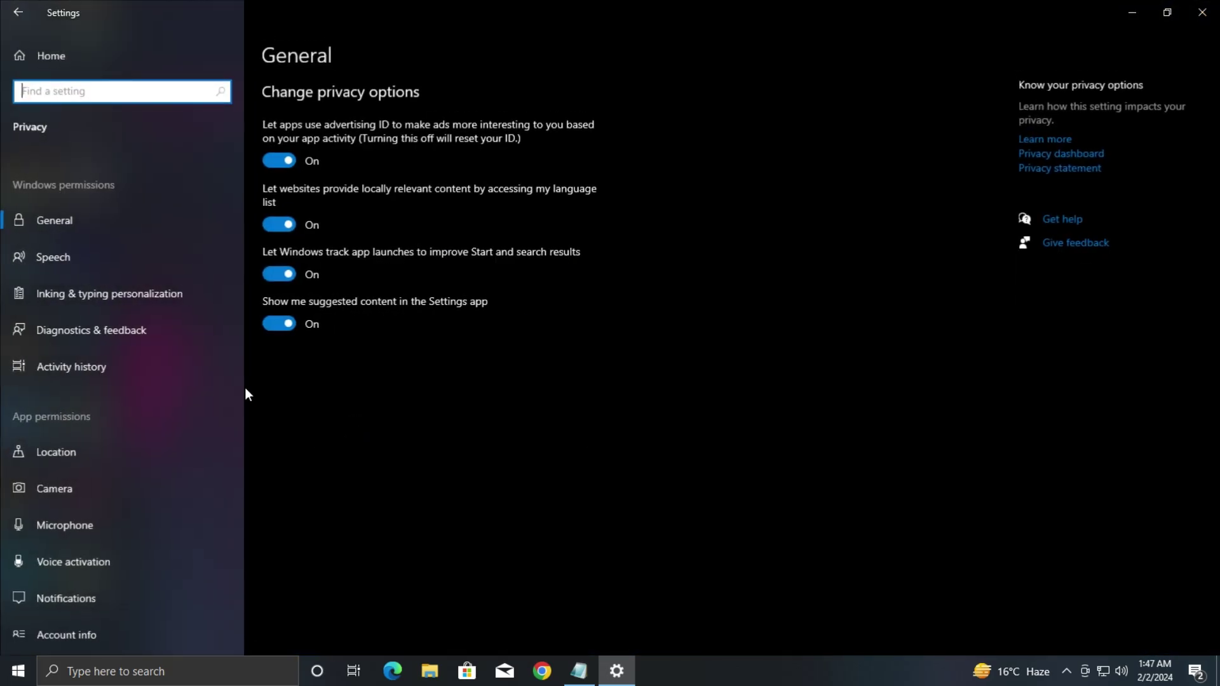
drag(242, 341, 230, 576)
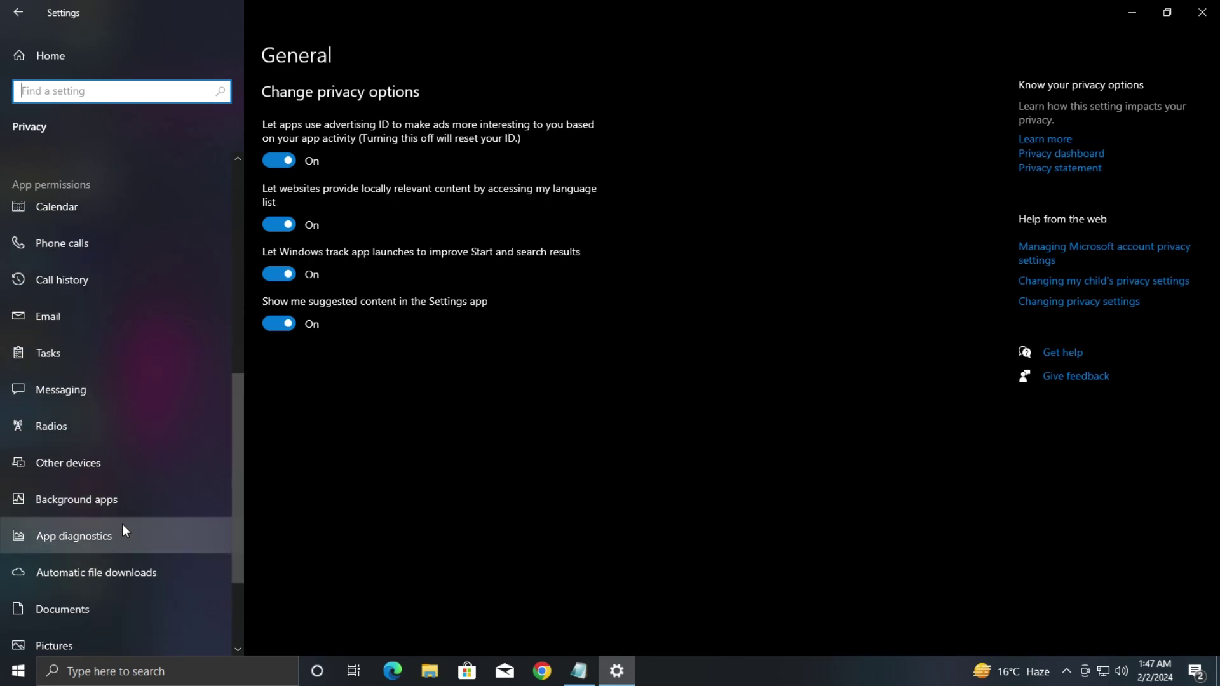
click(81, 497)
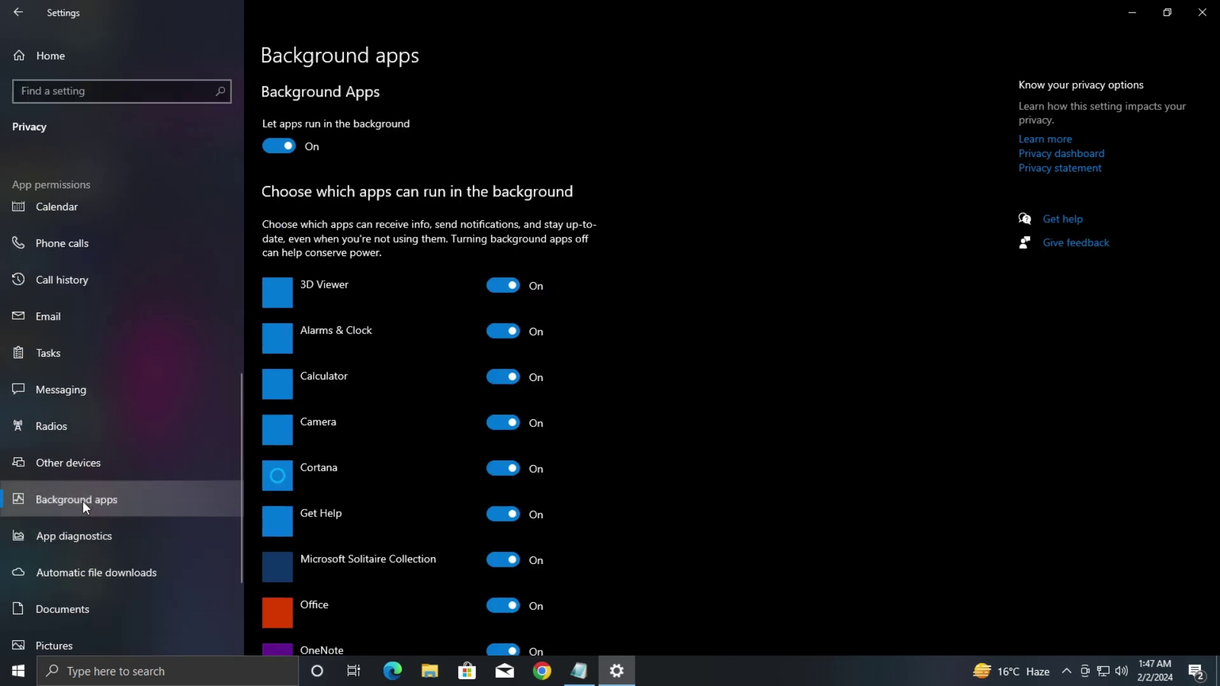
click(280, 148)
Step: Disable EpicGamesLauncher, Lively, Microsoft OneDrive and Windows Security notification icon in the Windows startup apps
click(59, 61)
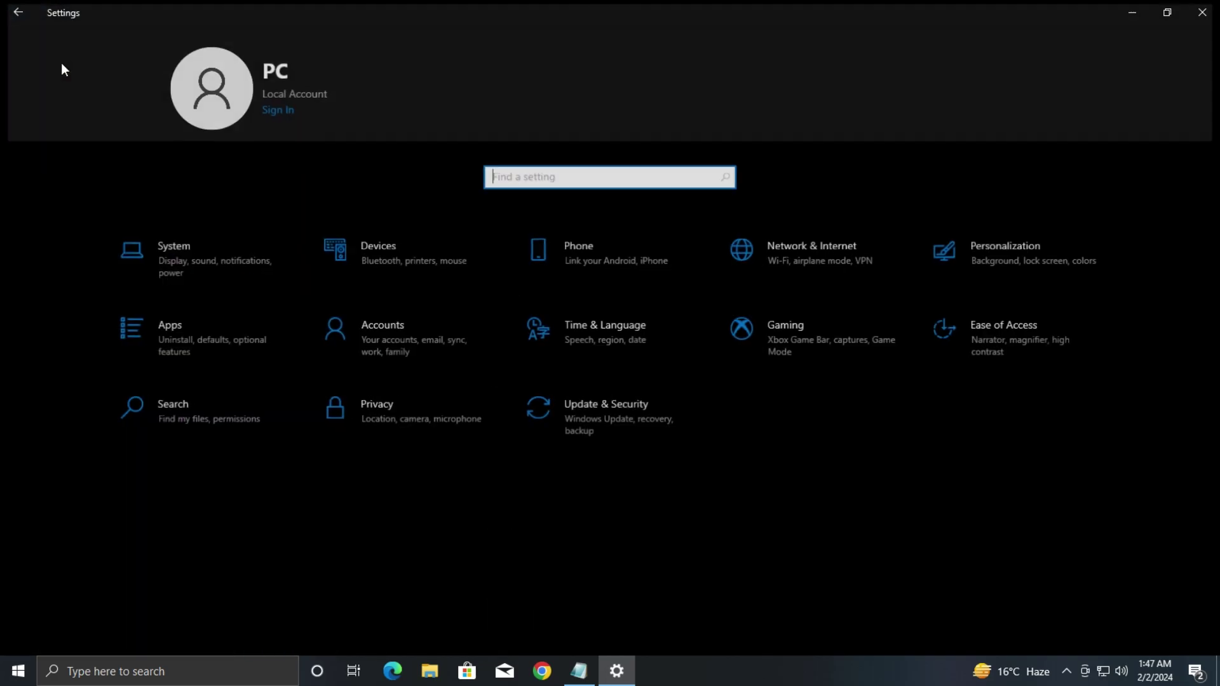
click(215, 351)
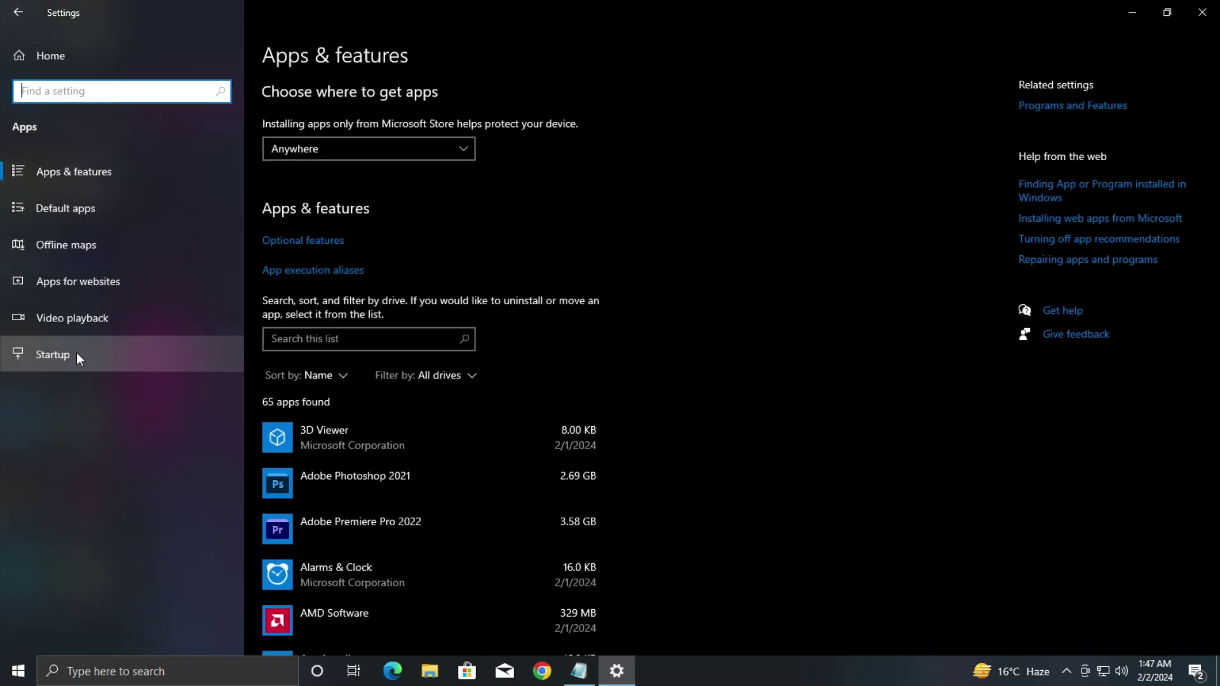
click(96, 353)
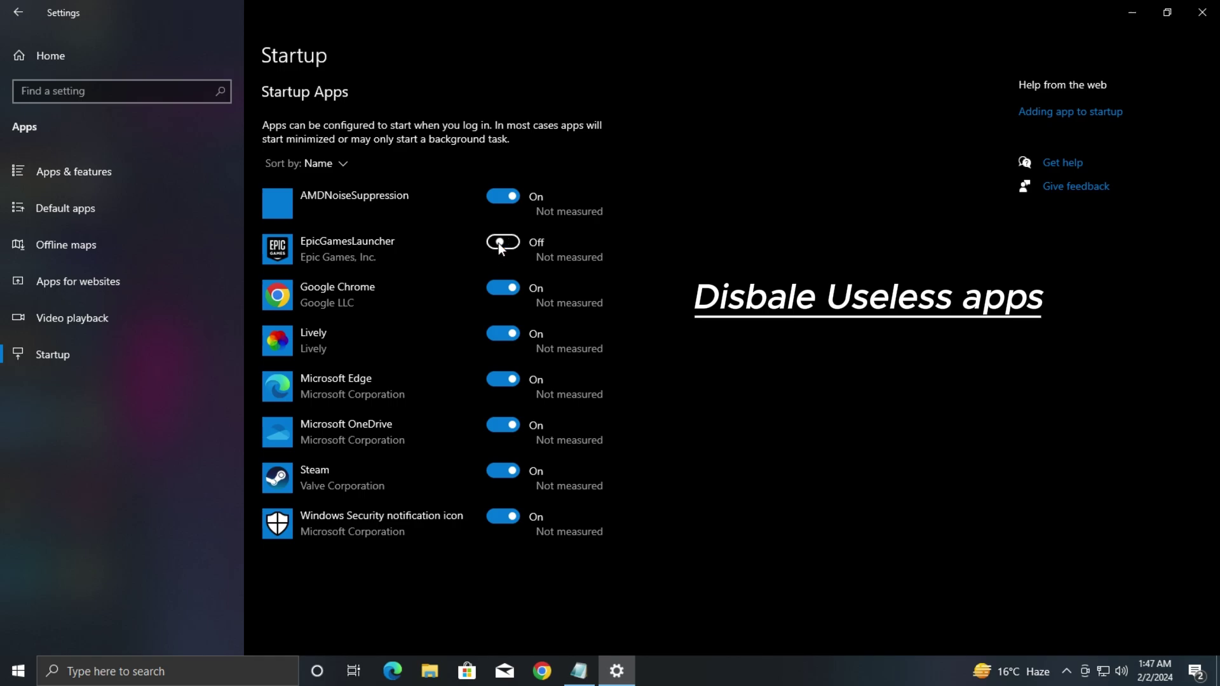
click(494, 334)
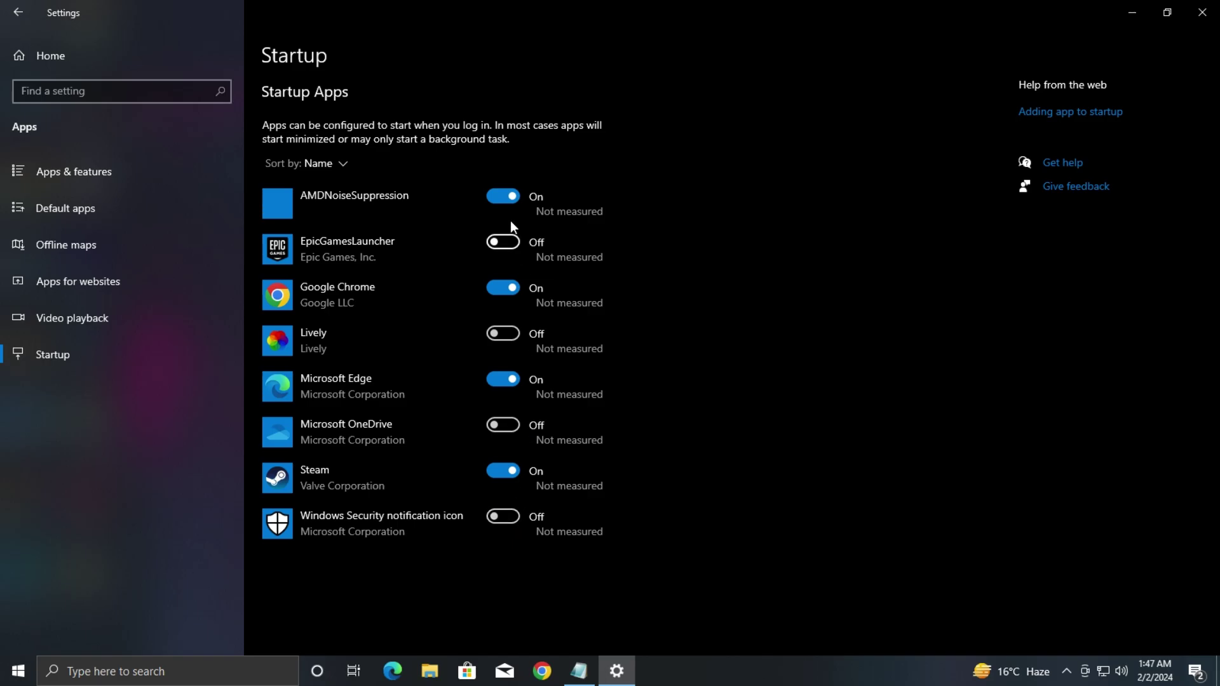
Step: Find the advanced system settings from the system's About information and open the Performance Options
click(17, 60)
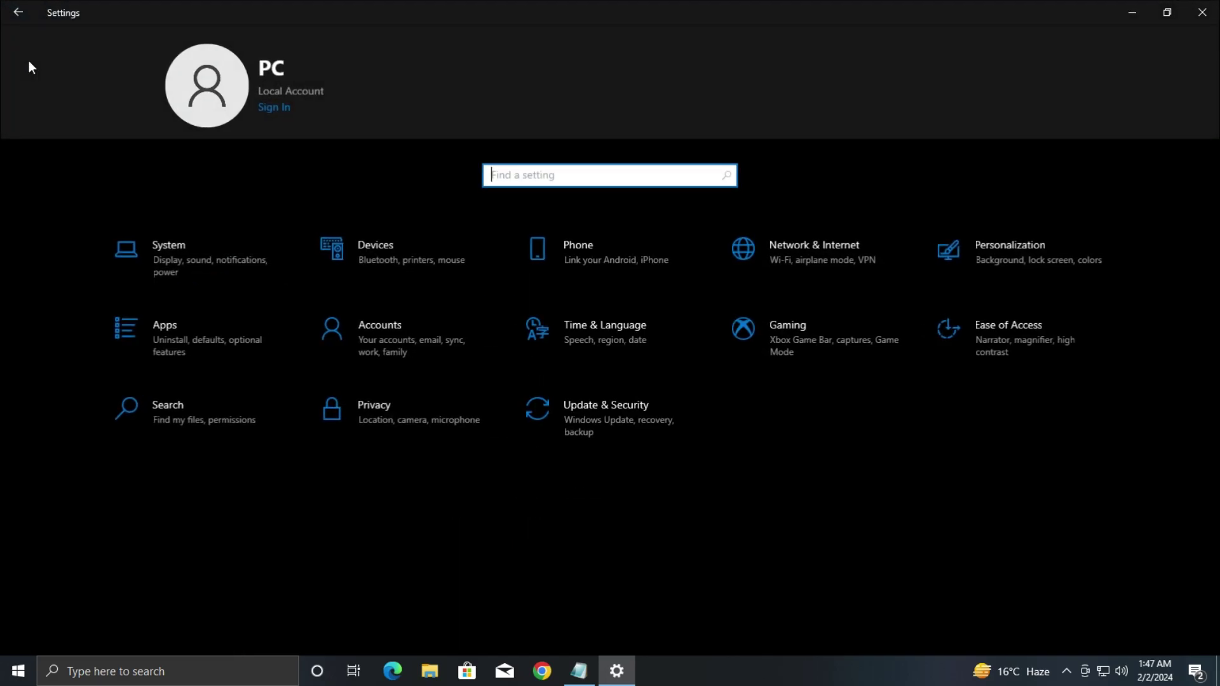
click(182, 261)
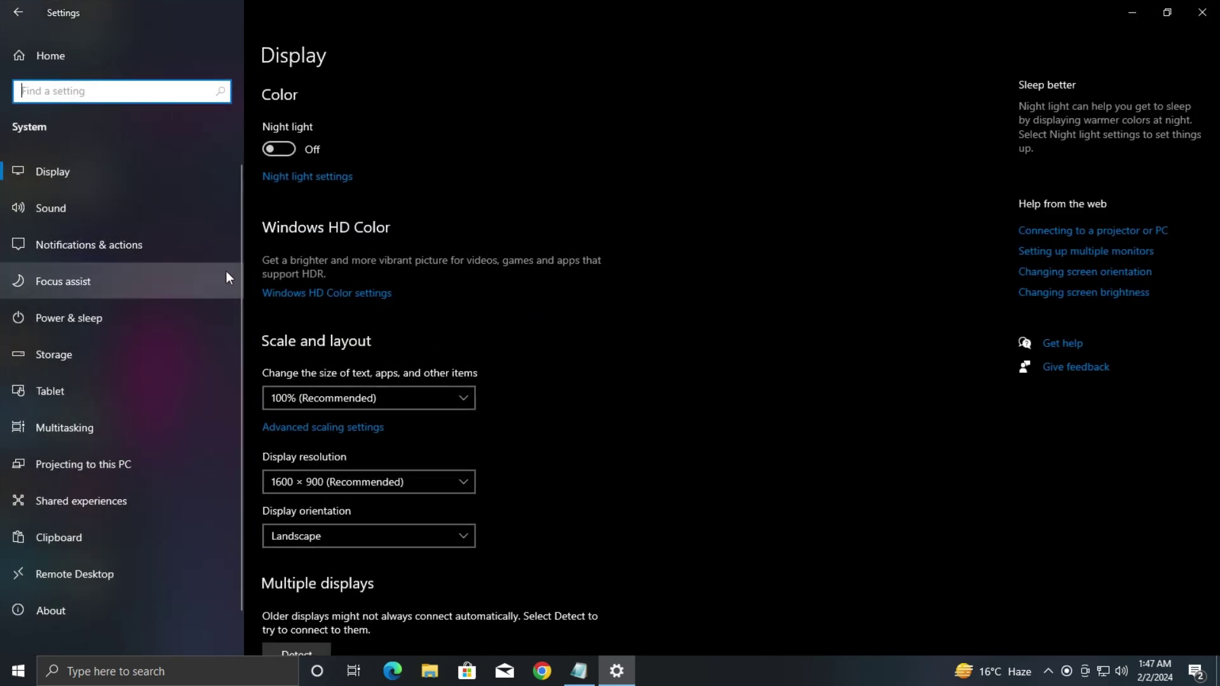
click(91, 619)
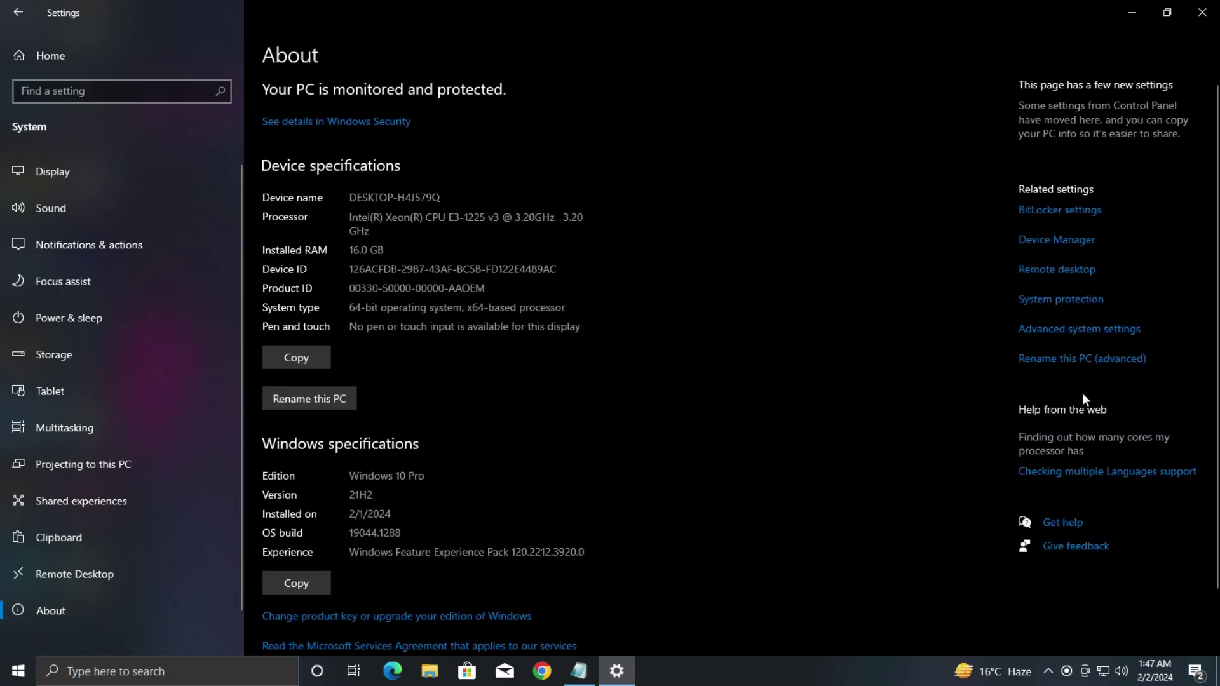
click(1058, 335)
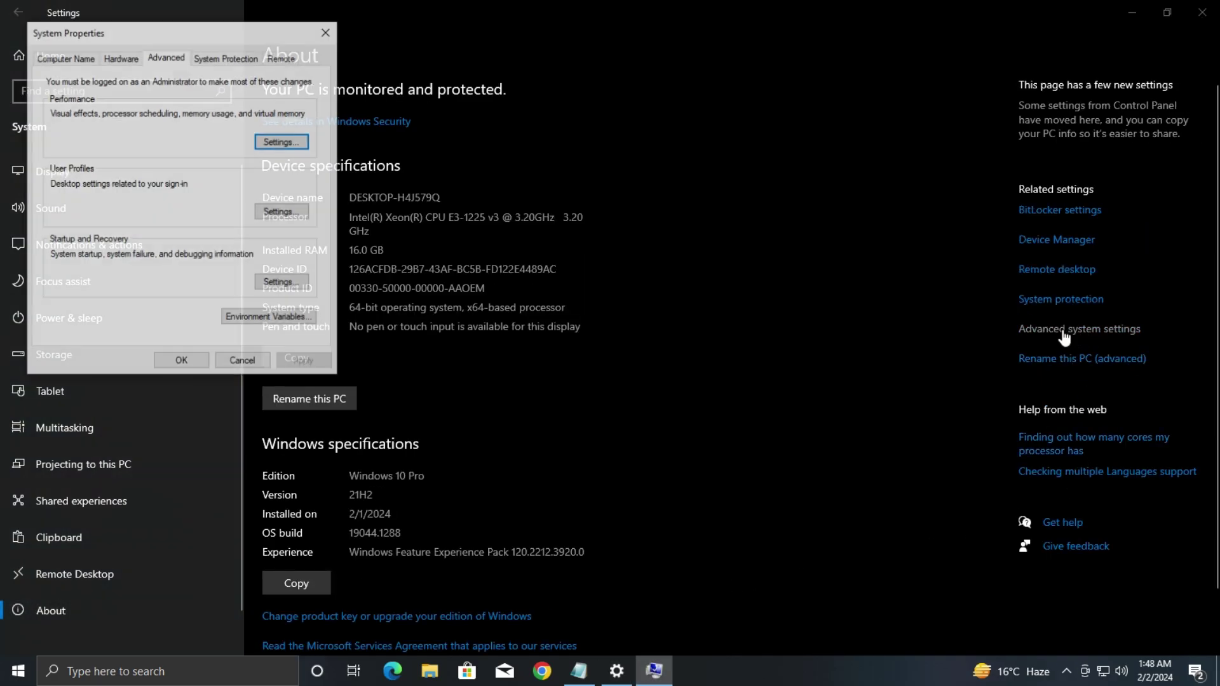
drag(158, 40, 208, 74)
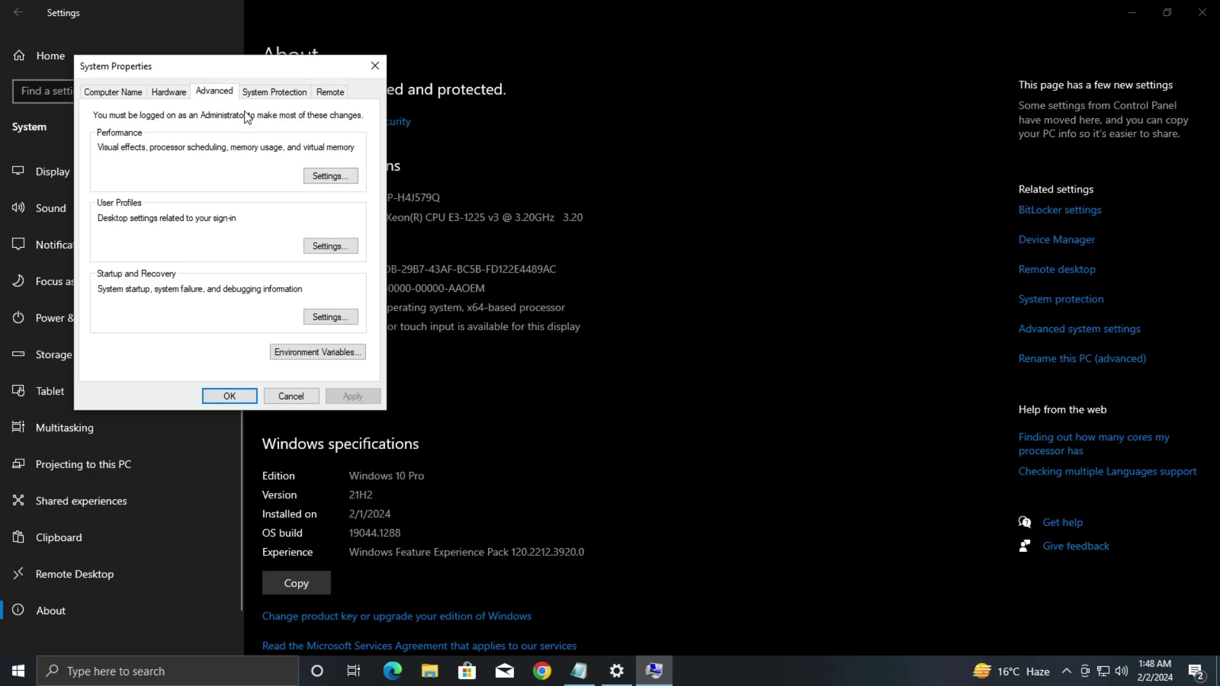
click(337, 178)
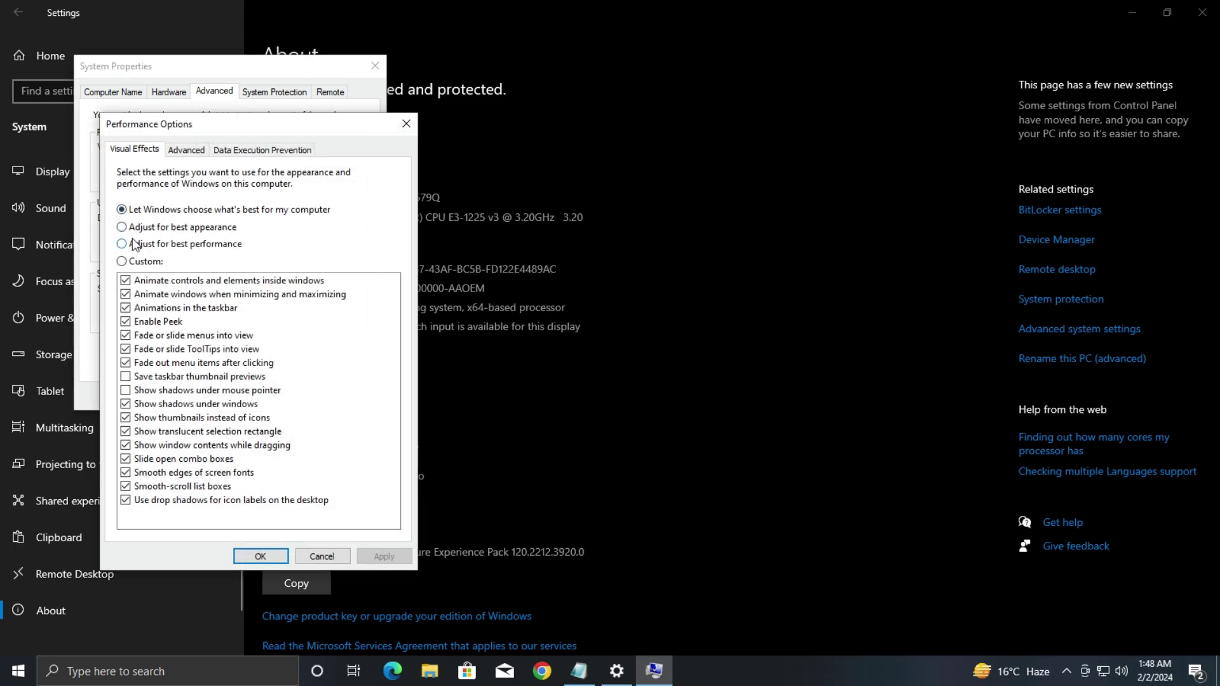
Step: Adjust visual effects for best performance, keeping smooth font edges and thumbnails instead of icons, apply, and put the Settings windows away
click(123, 245)
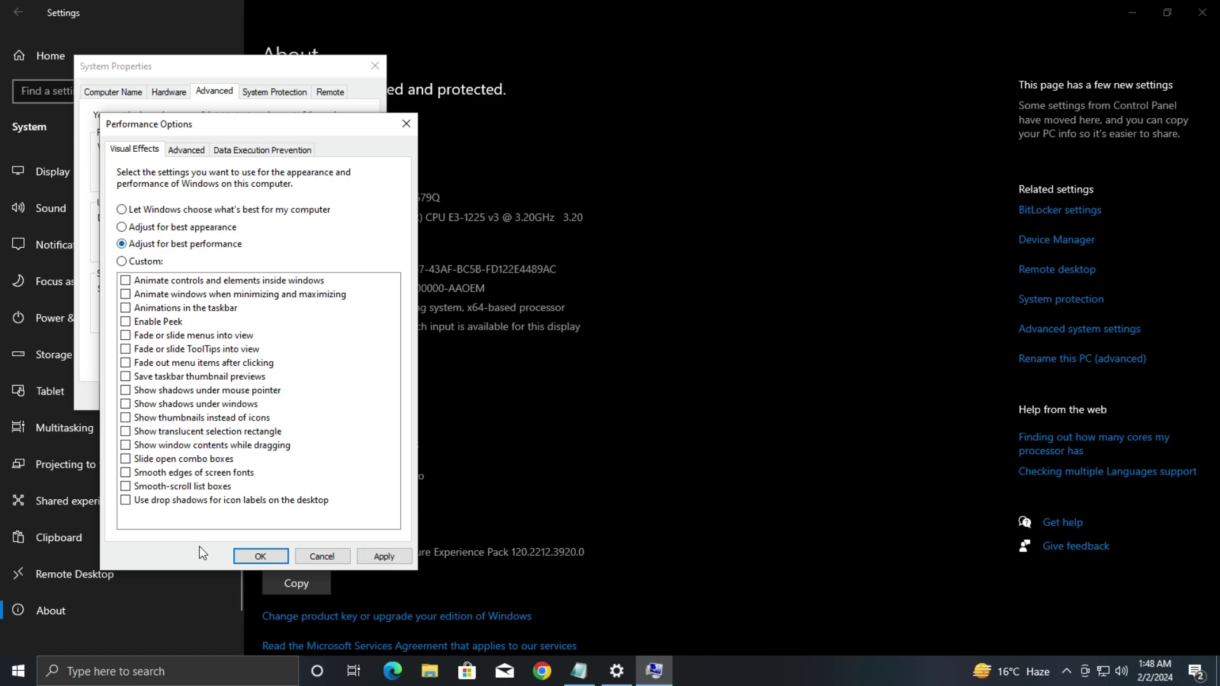
click(127, 475)
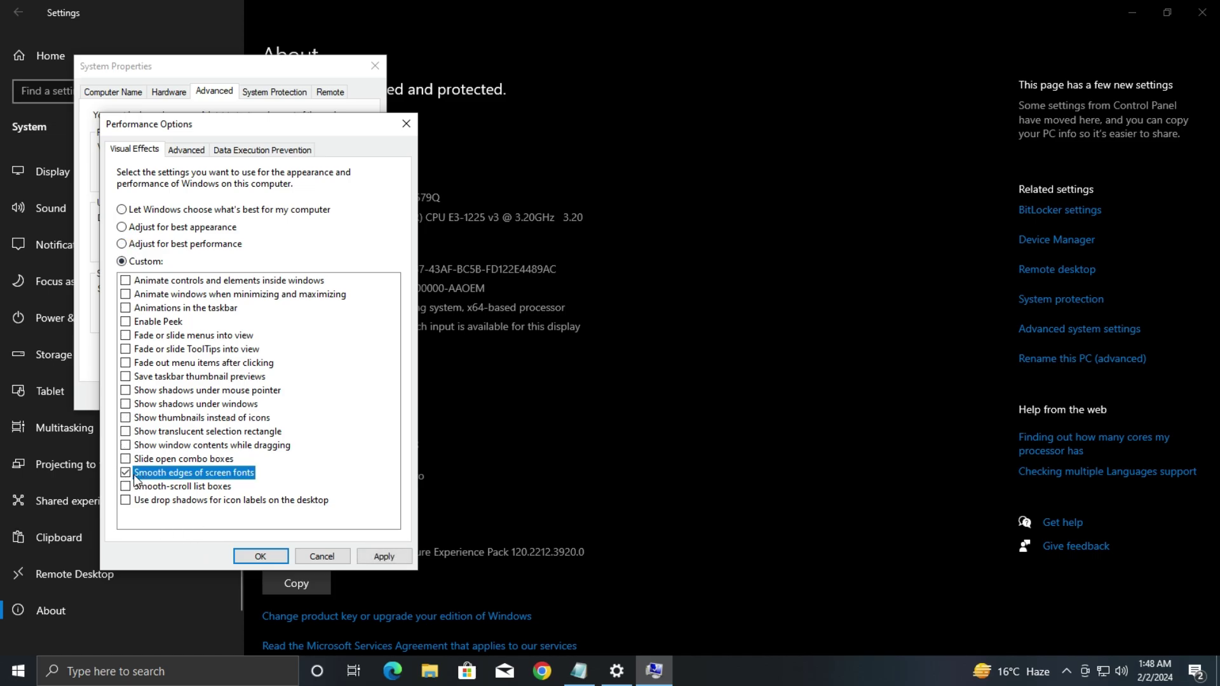
click(126, 420)
click(385, 556)
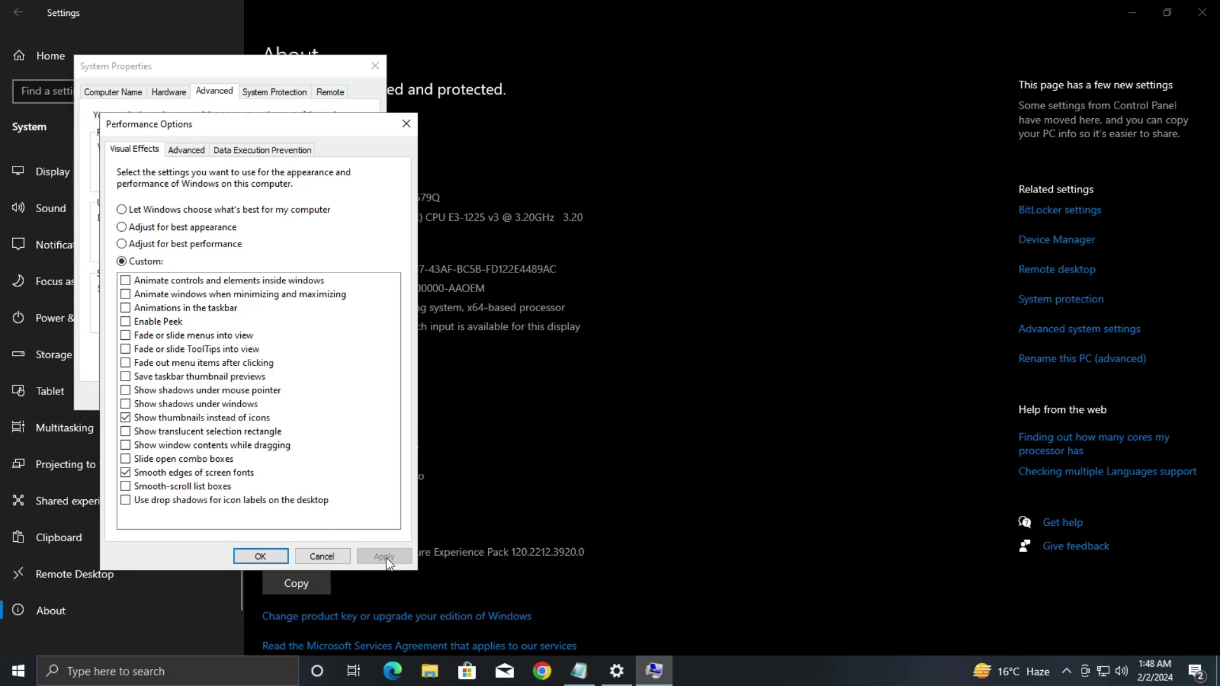
click(264, 556)
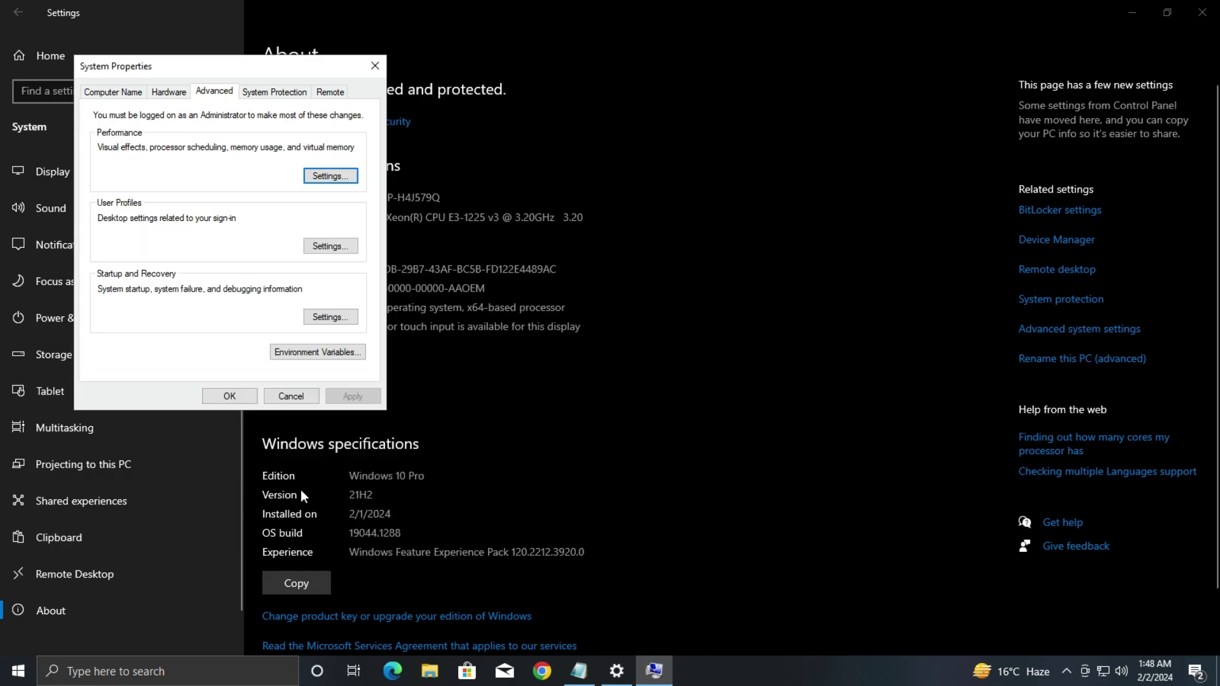
click(230, 396)
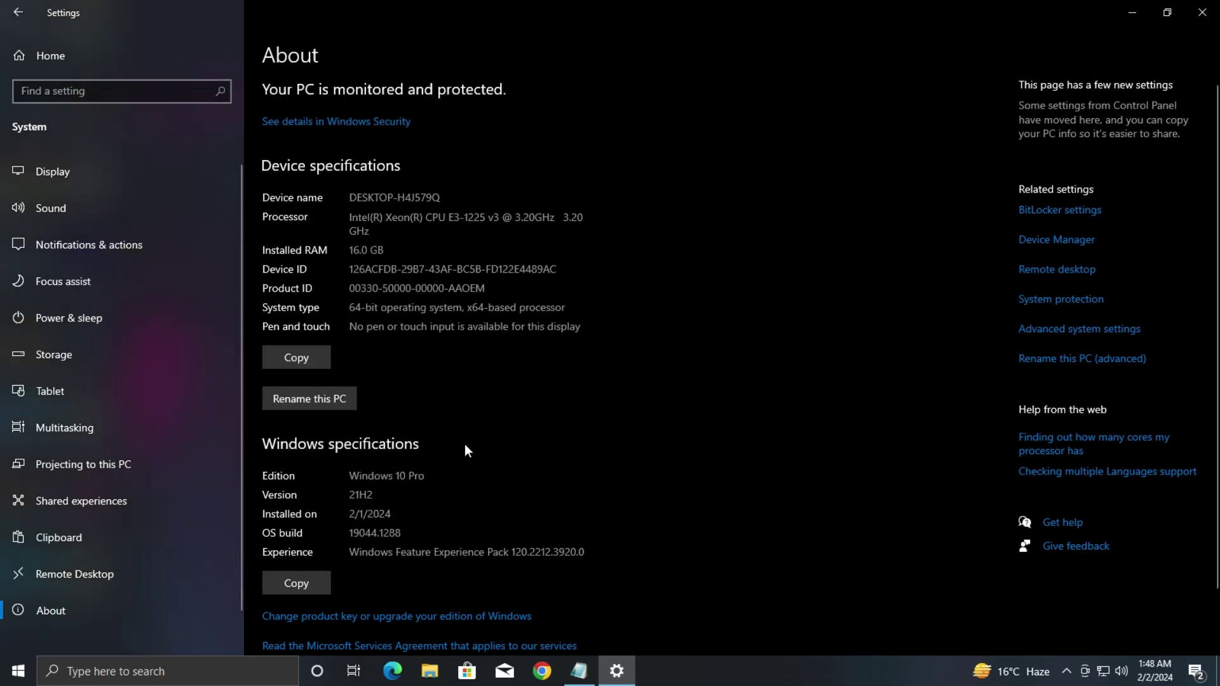
click(1134, 10)
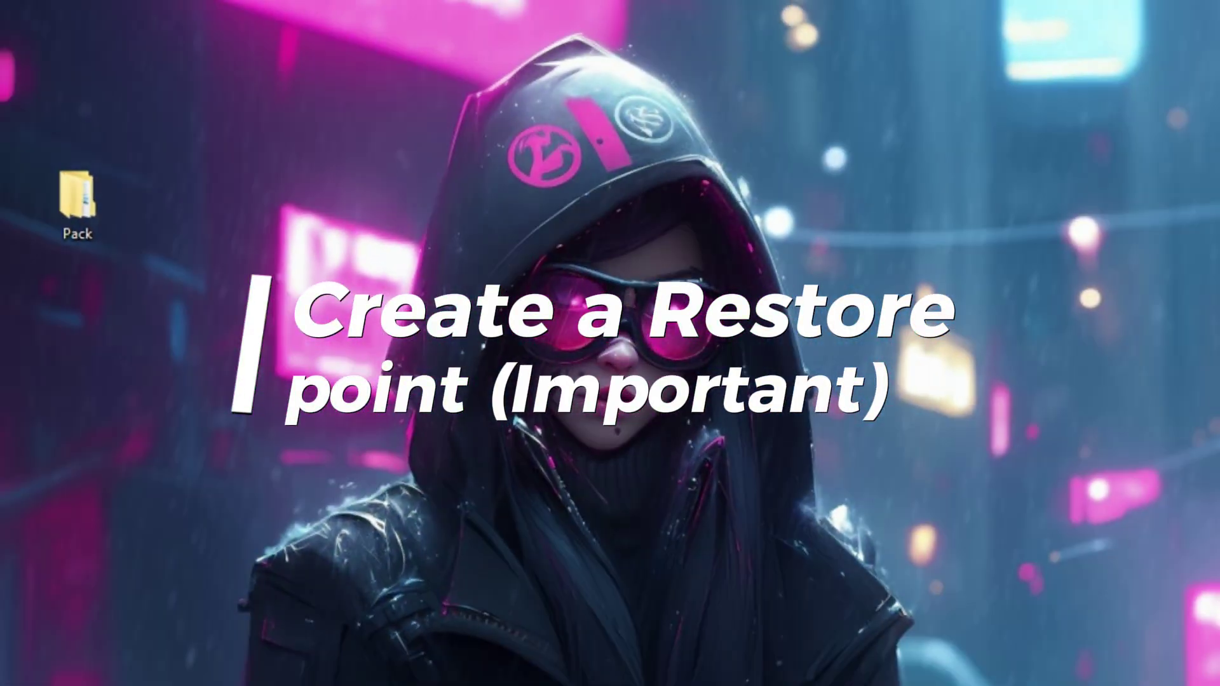
Step: Search Windows for the restore point settings and configure Local Disk (C:) with system protection turned on
key(super)
text(restore)
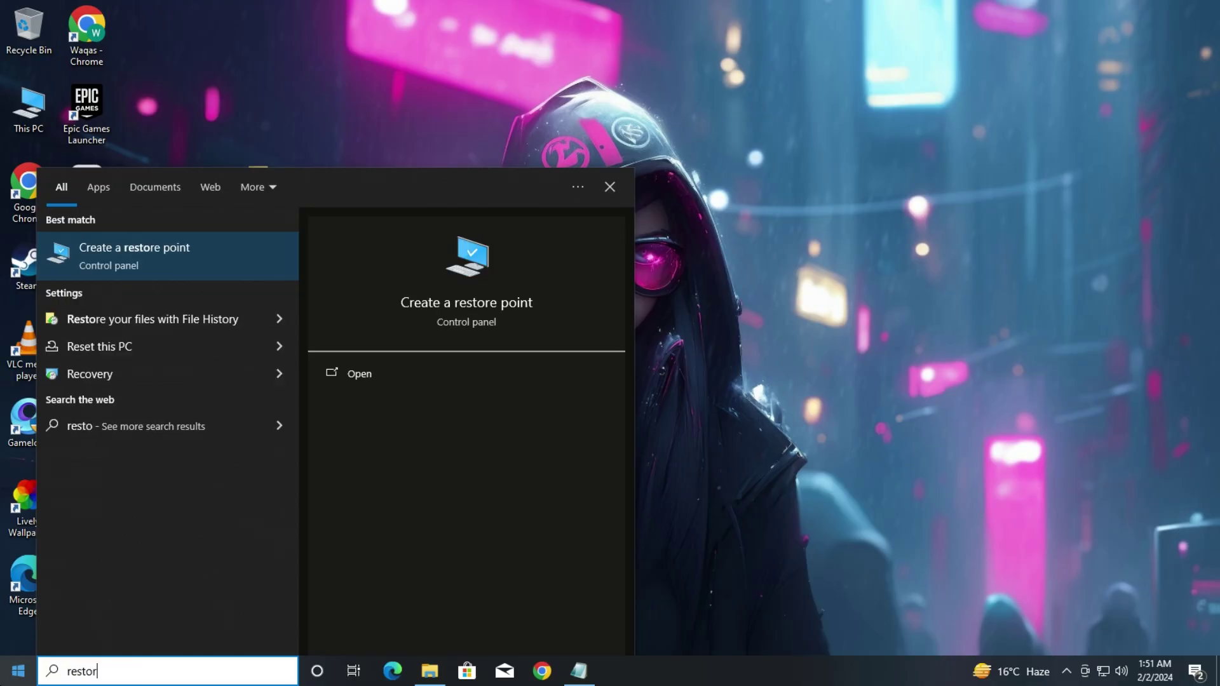
click(143, 262)
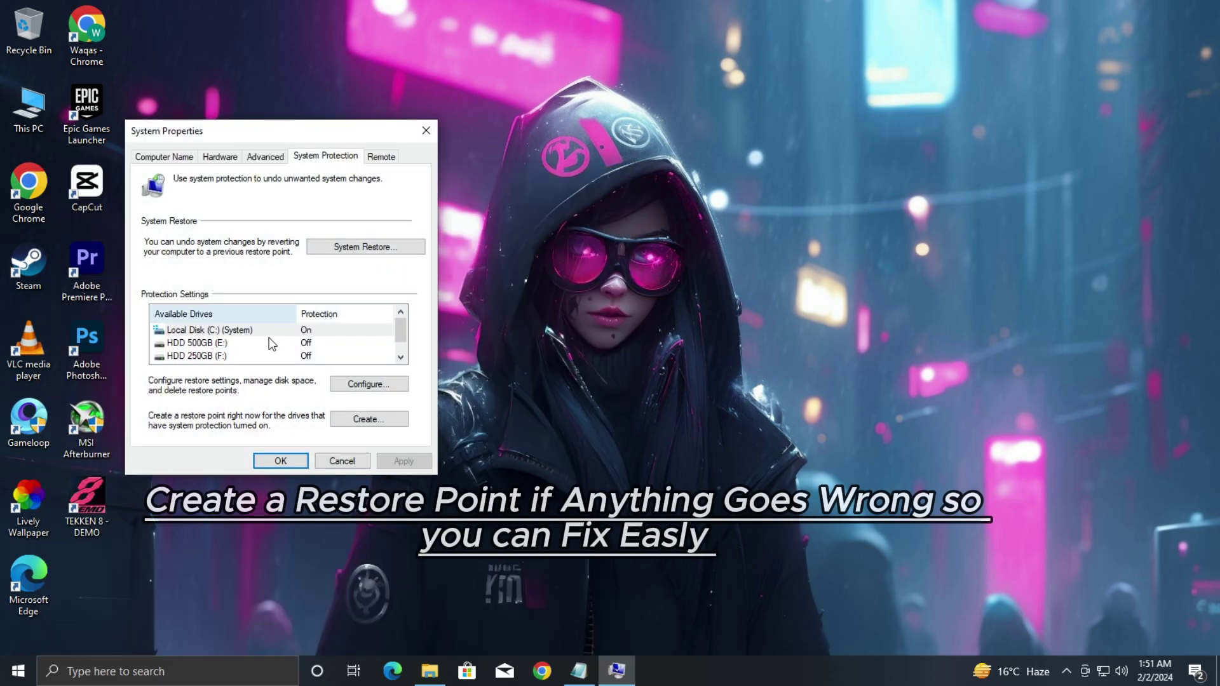
click(260, 332)
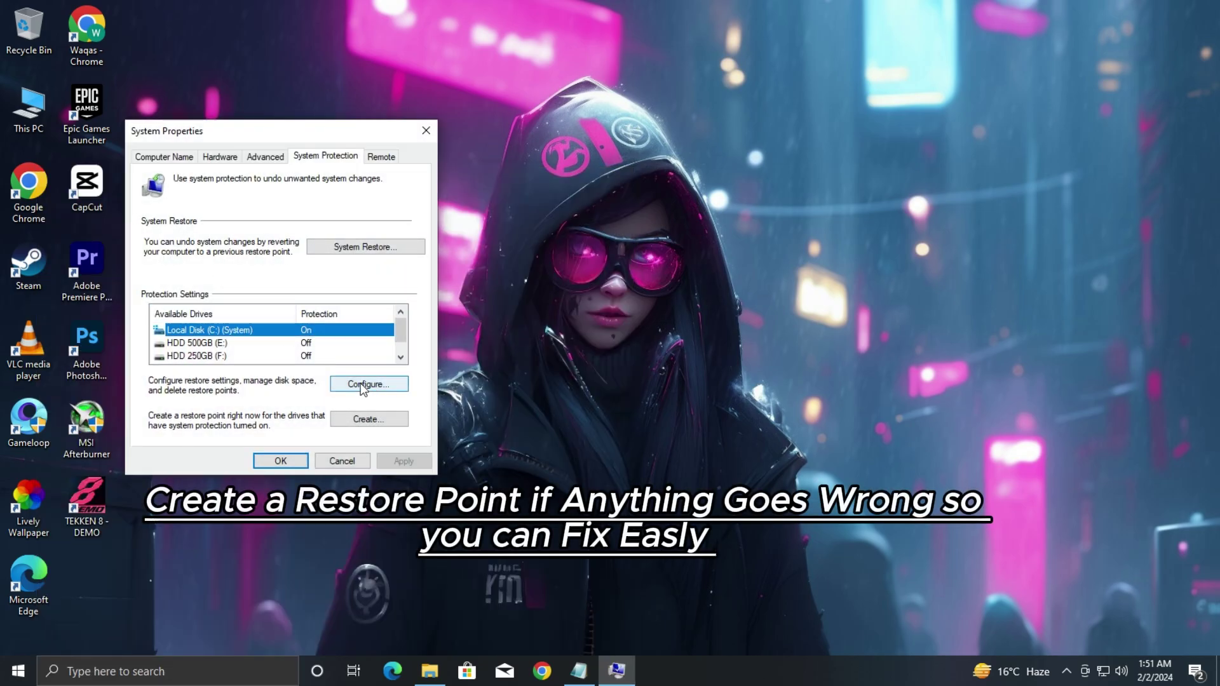
click(361, 384)
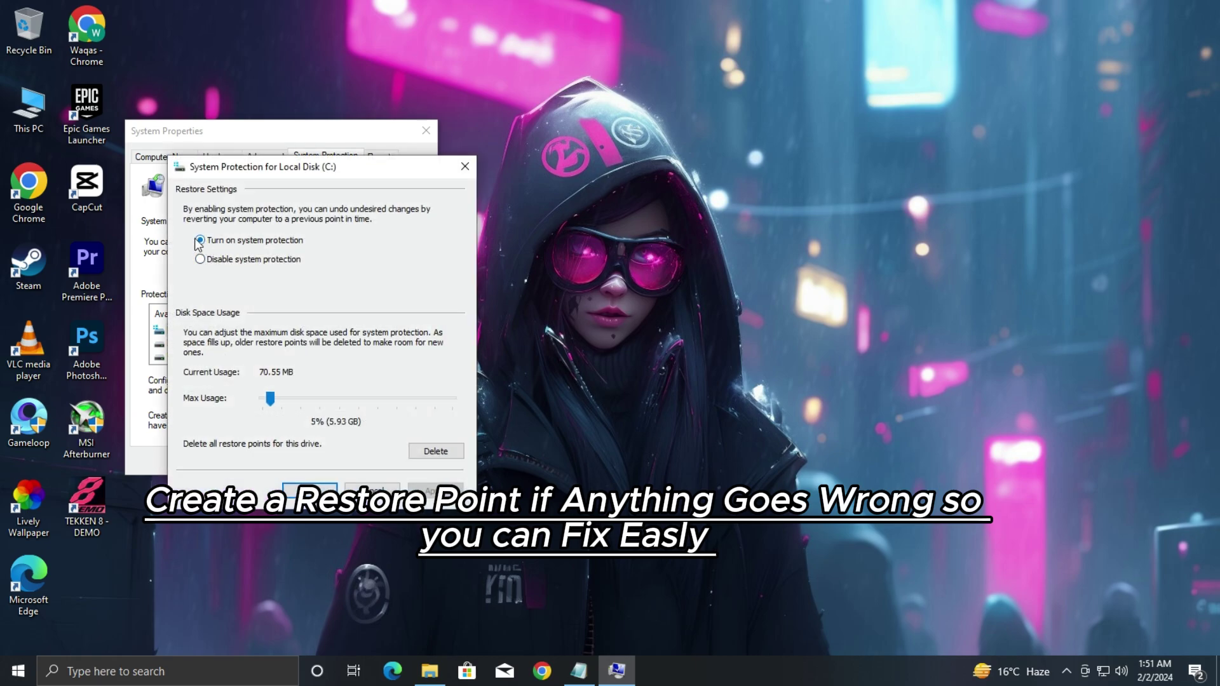
click(310, 490)
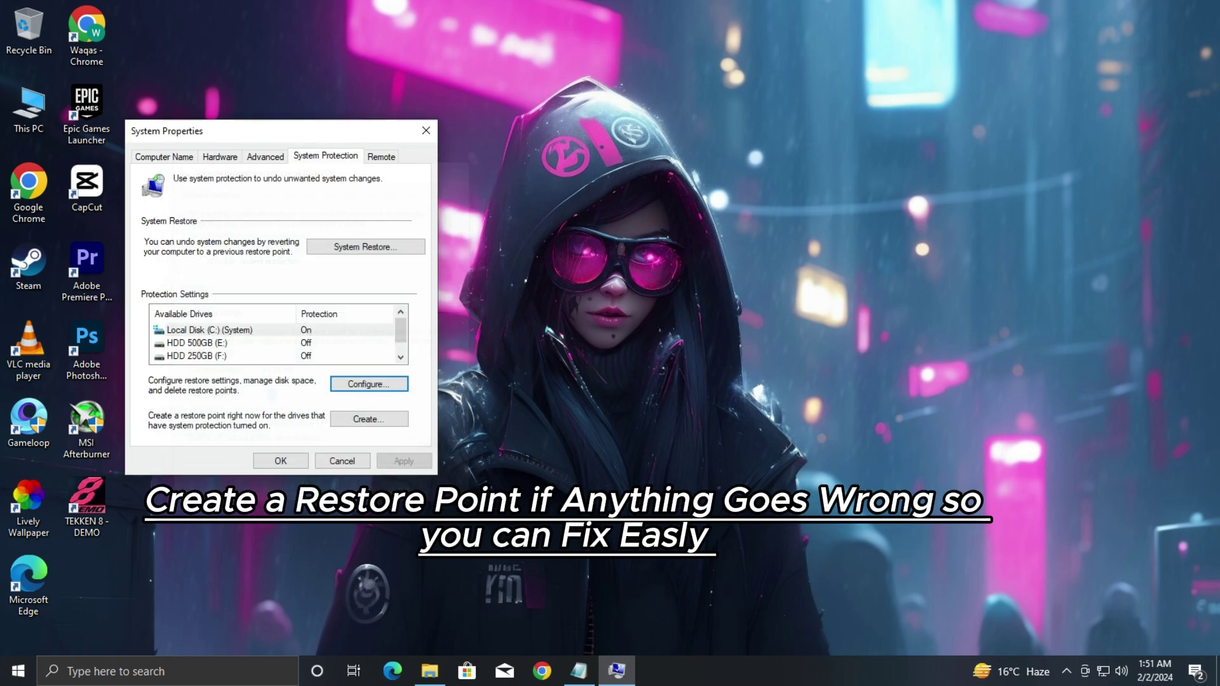
Step: Try to create a restore point with the description "besfore"
click(358, 421)
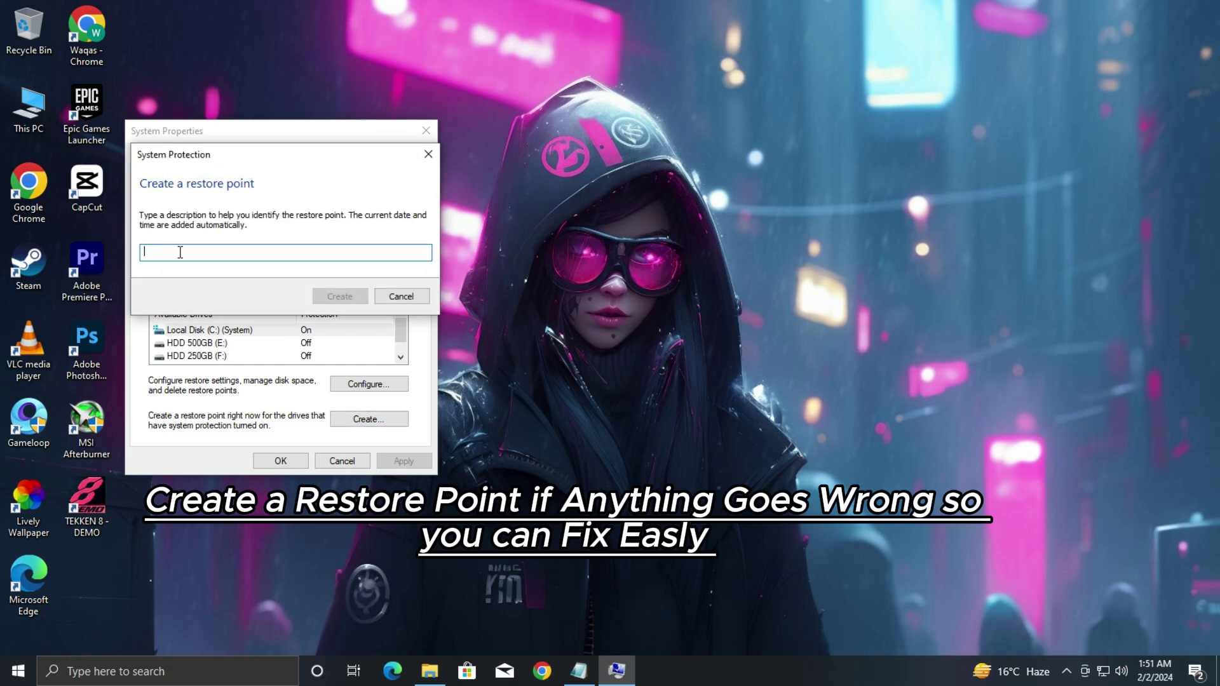
text(besf)
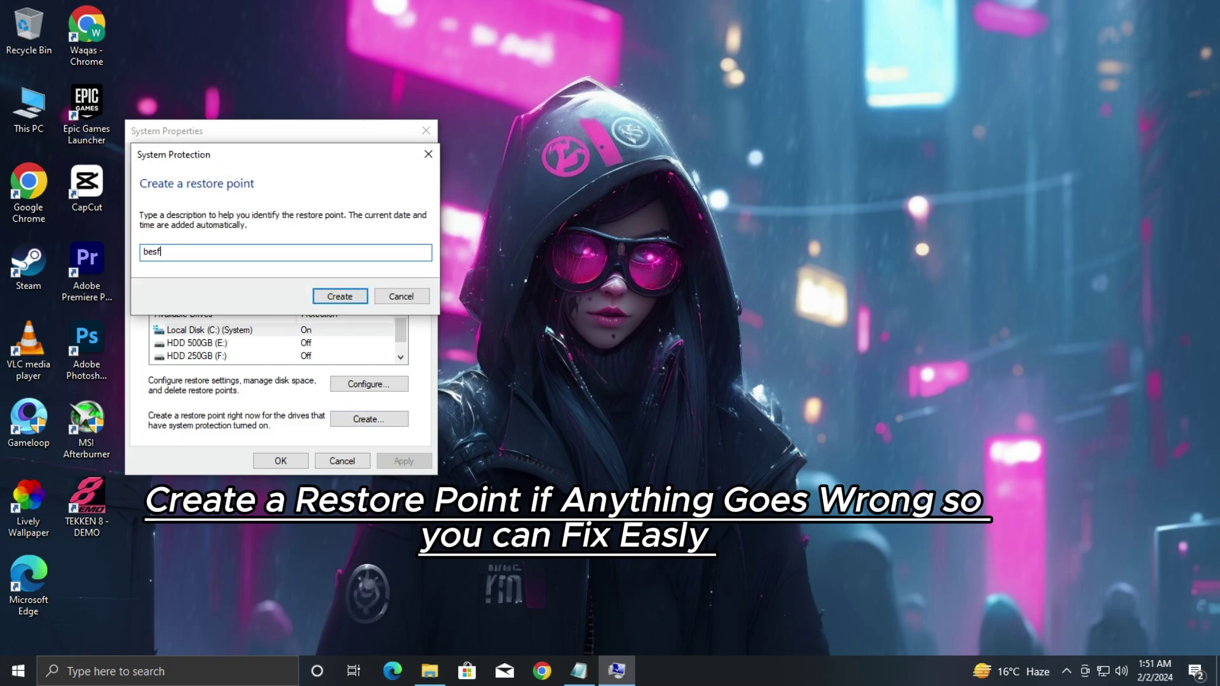
text(ore)
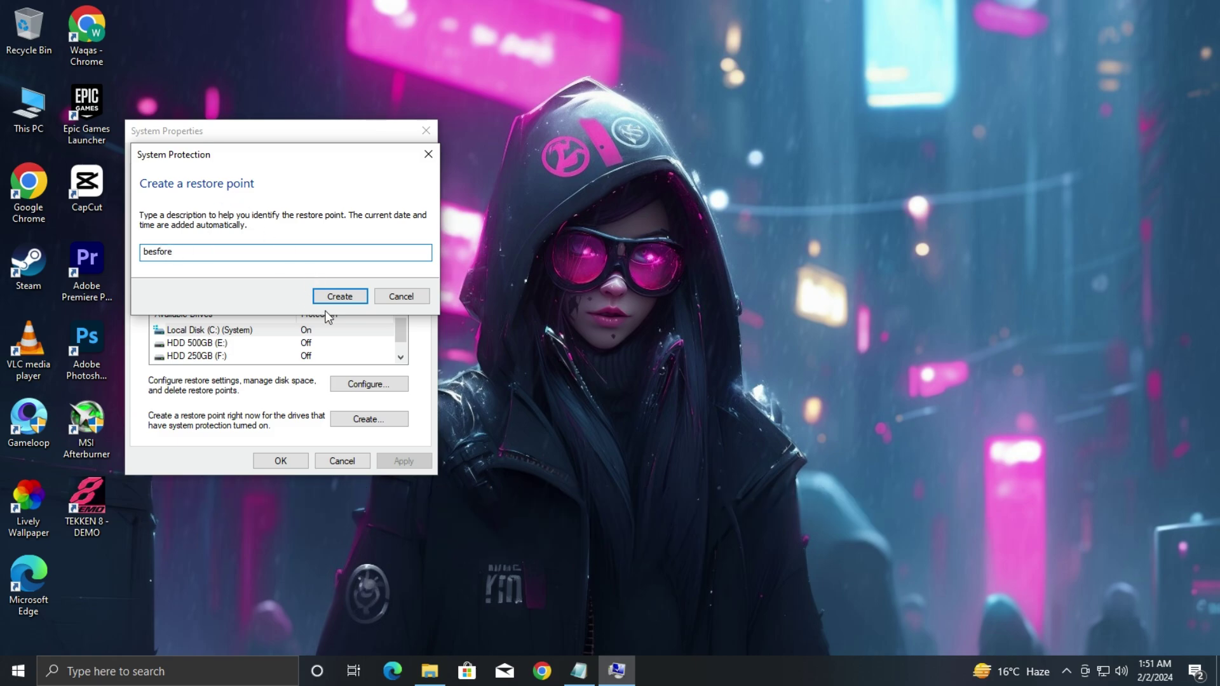
click(402, 296)
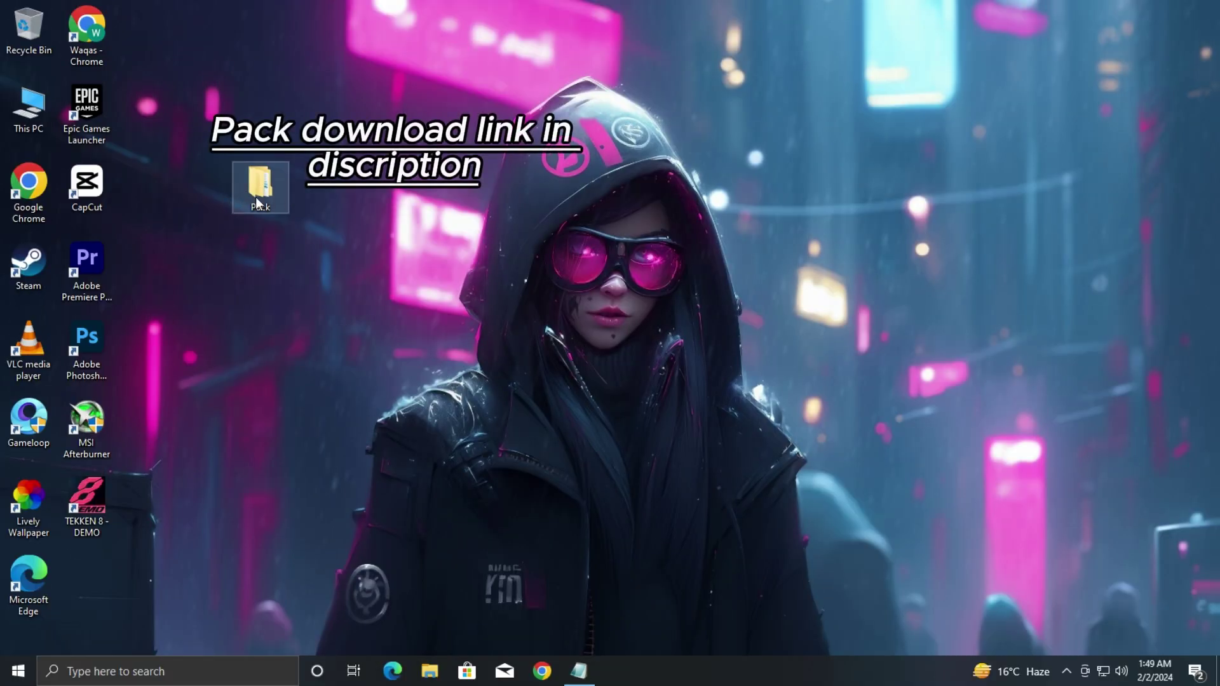
Step: Merge the CPU Performance registry file from the desktop Pack's "1 - Registry Optimizations" folder into the registry, approving the prompts
double_click(250, 196)
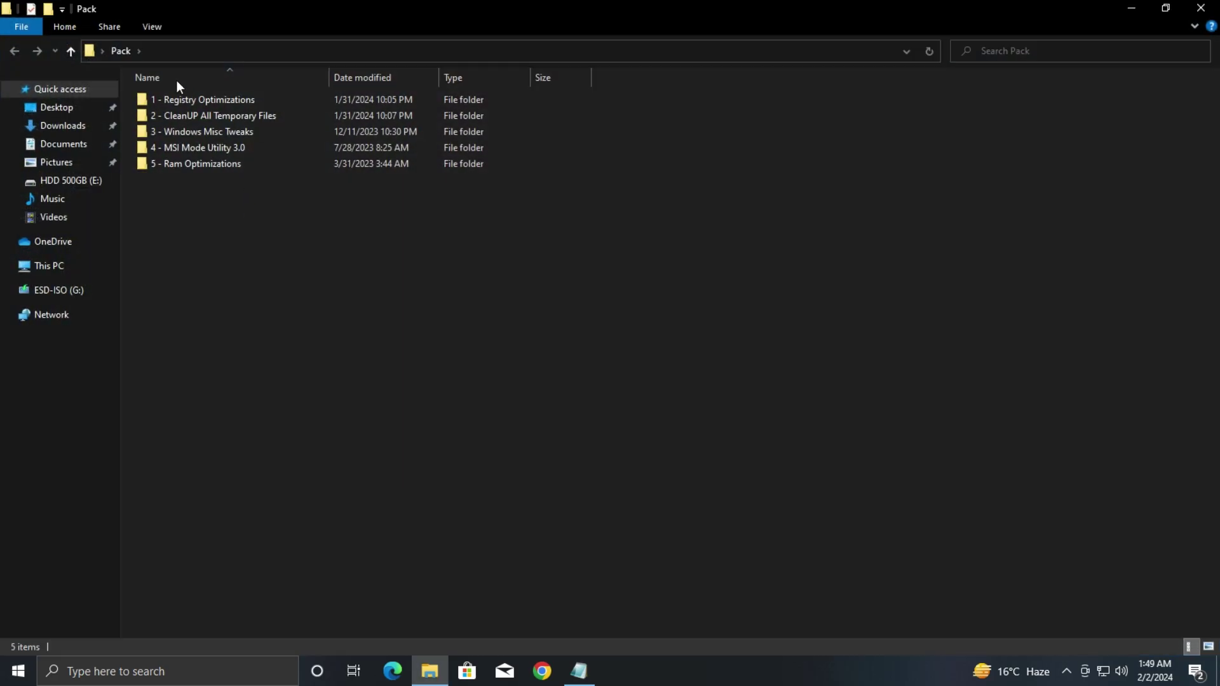
double_click(217, 101)
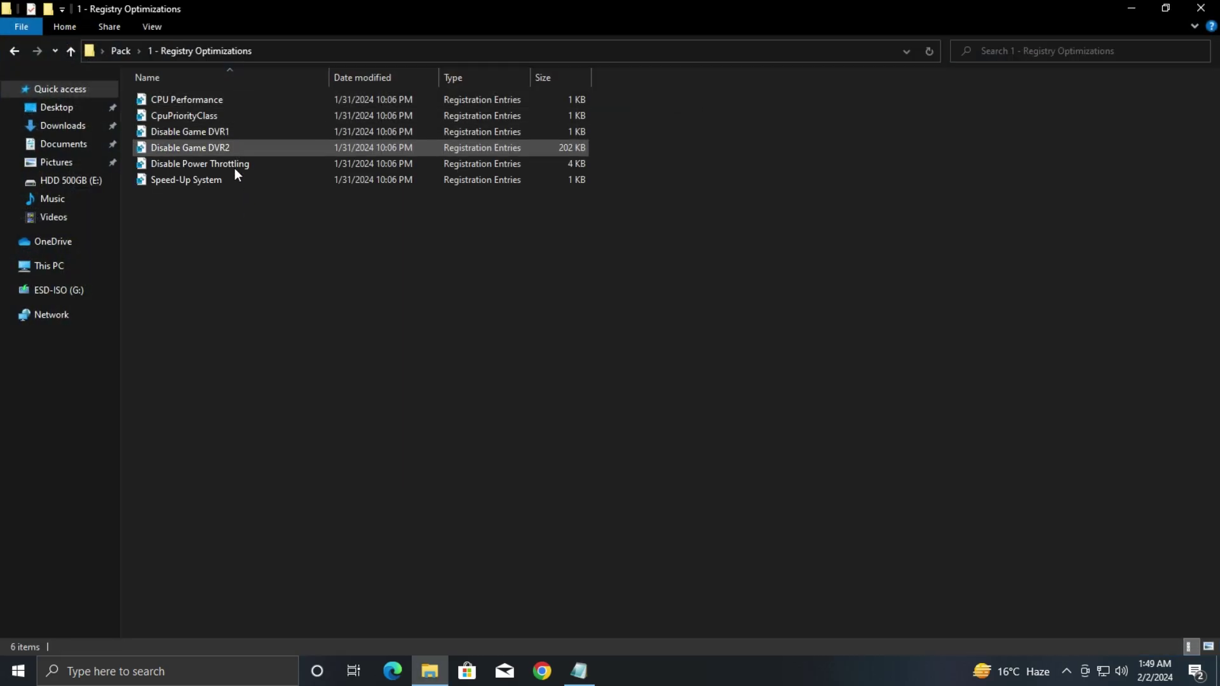
right_click(198, 97)
click(235, 110)
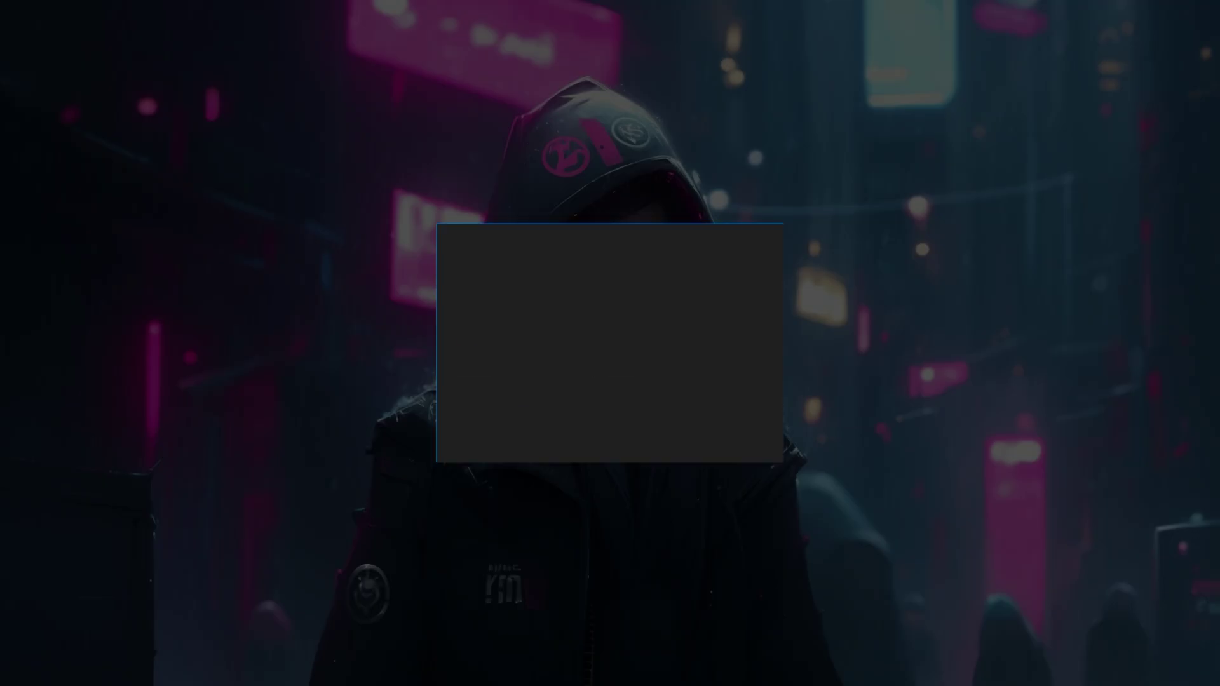
key(alt+y)
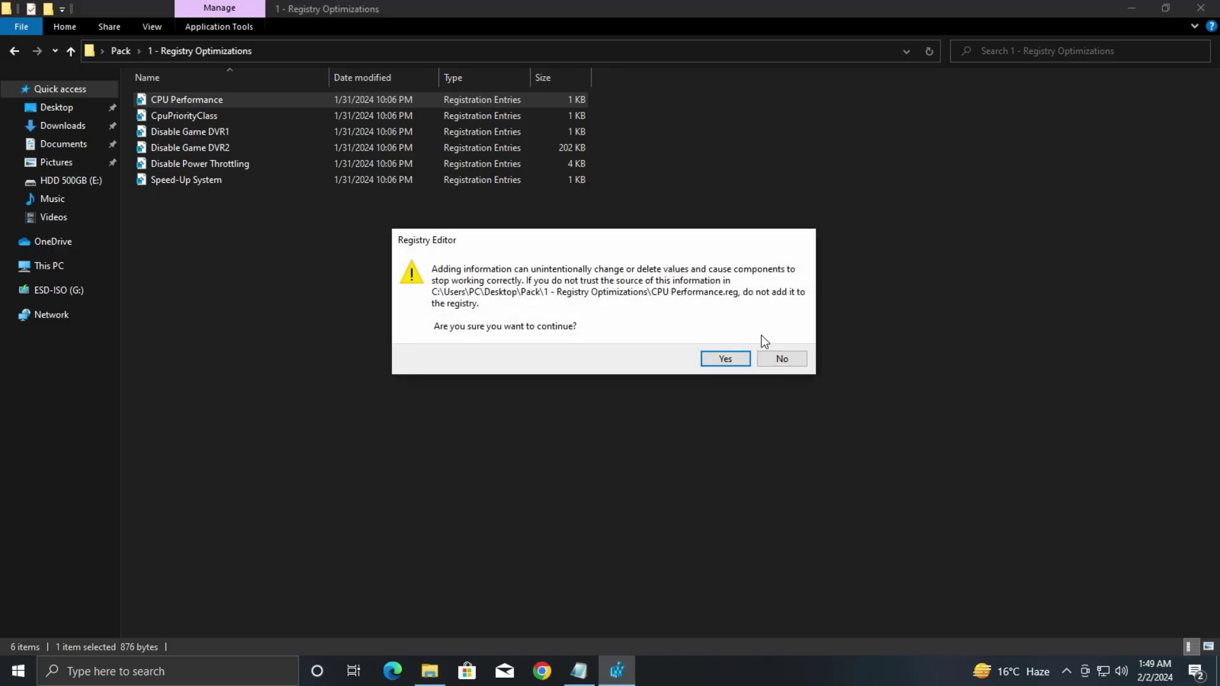
click(726, 359)
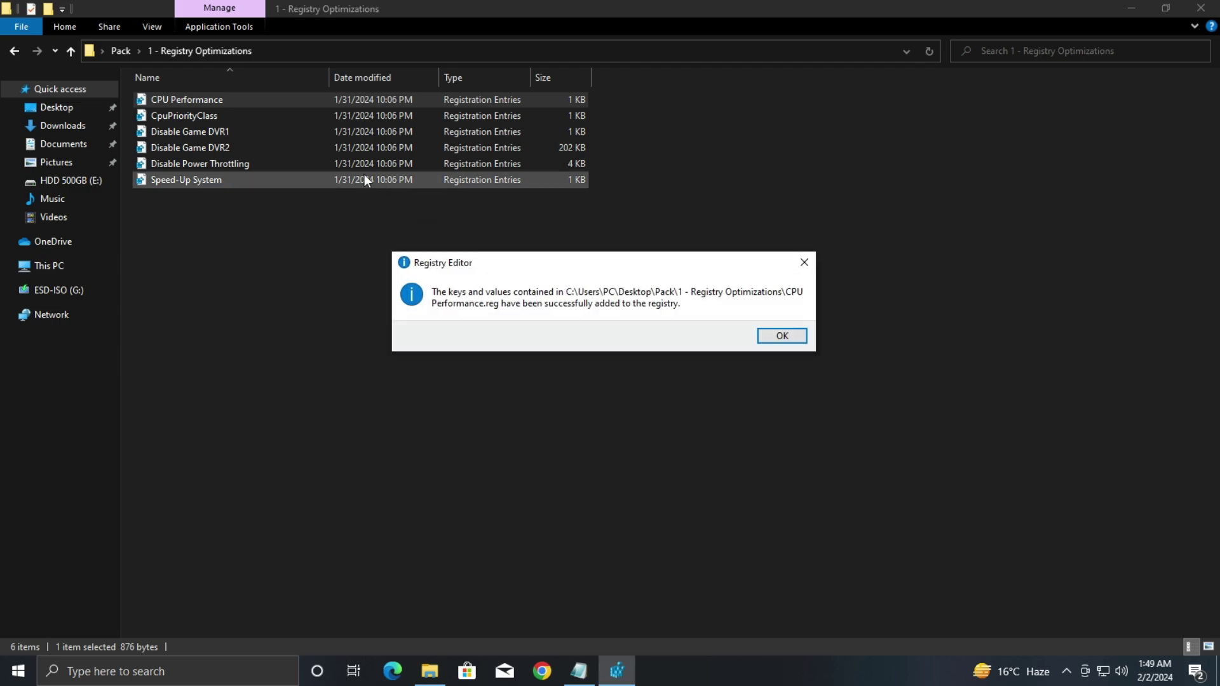
Step: Merge the CpuPriorityClass registry file into the registry, approving the prompts and dismissing the confirmations
click(782, 335)
right_click(178, 118)
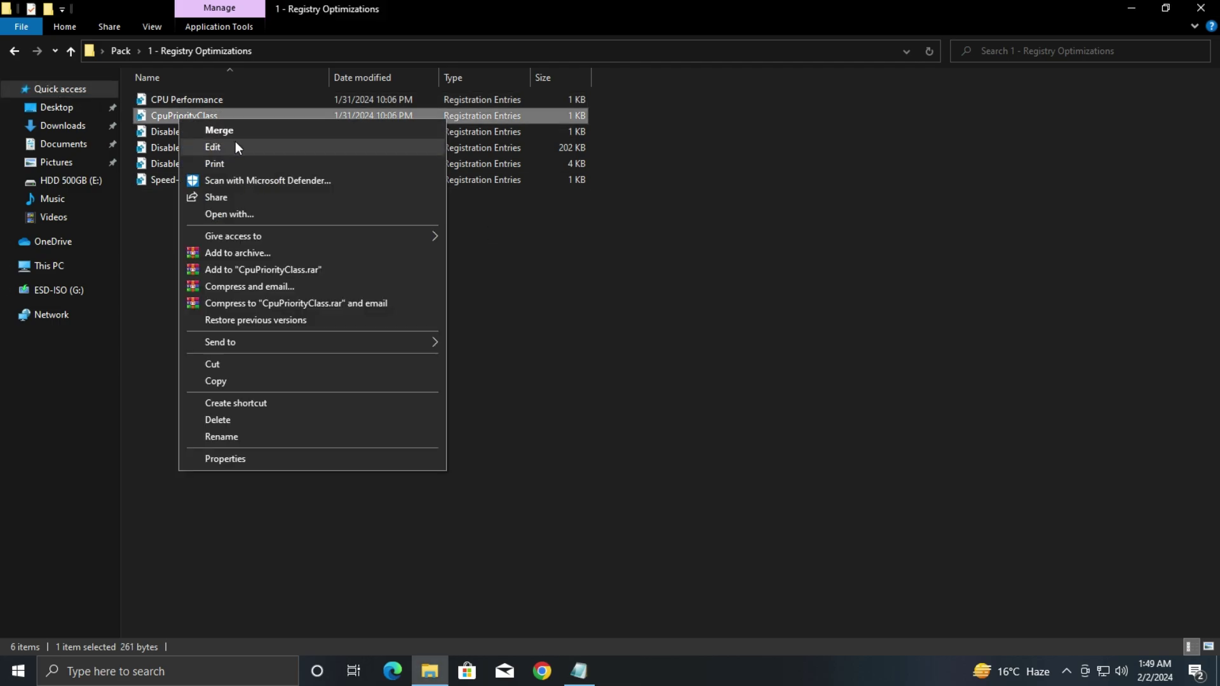
click(229, 129)
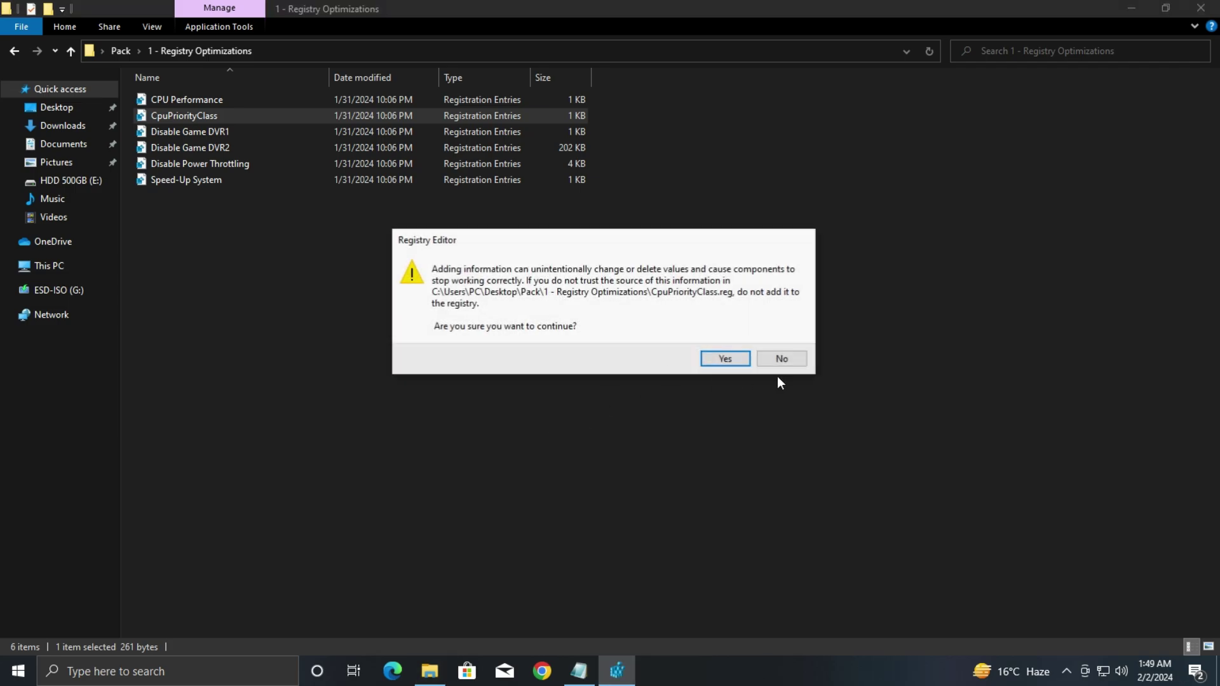
click(718, 354)
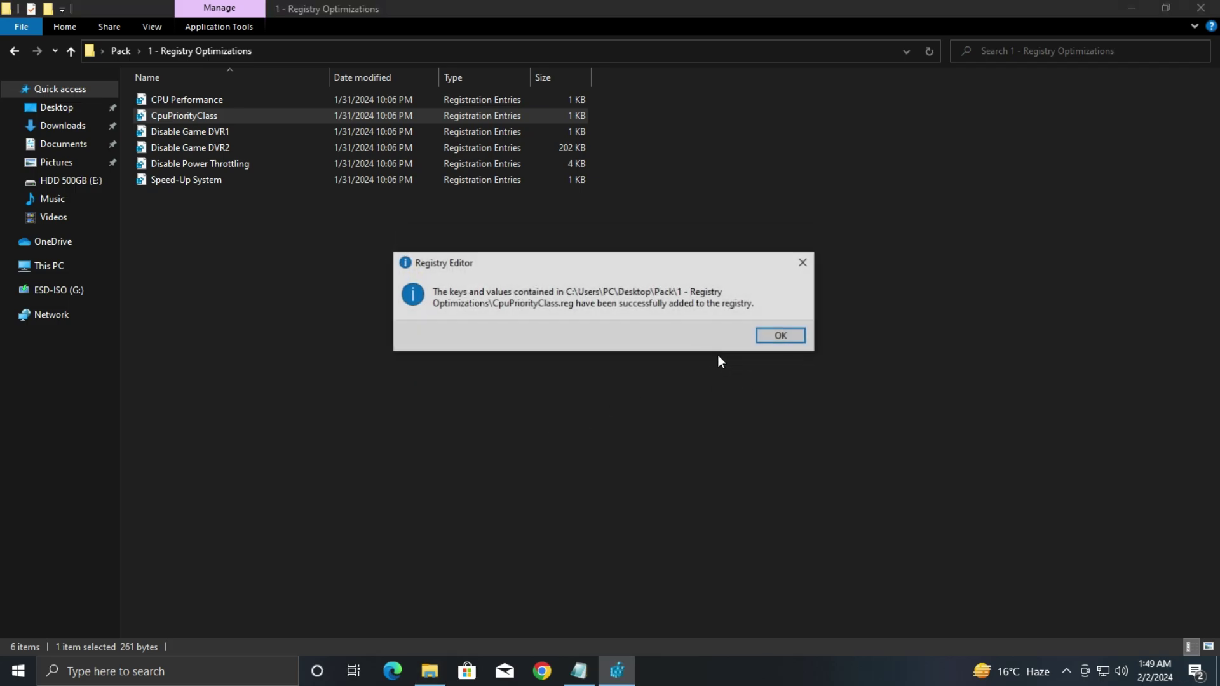
click(783, 341)
Step: Merge the Disable Power Throttling registry file into the registry, allowing Registry Editor to make the changes
click(181, 164)
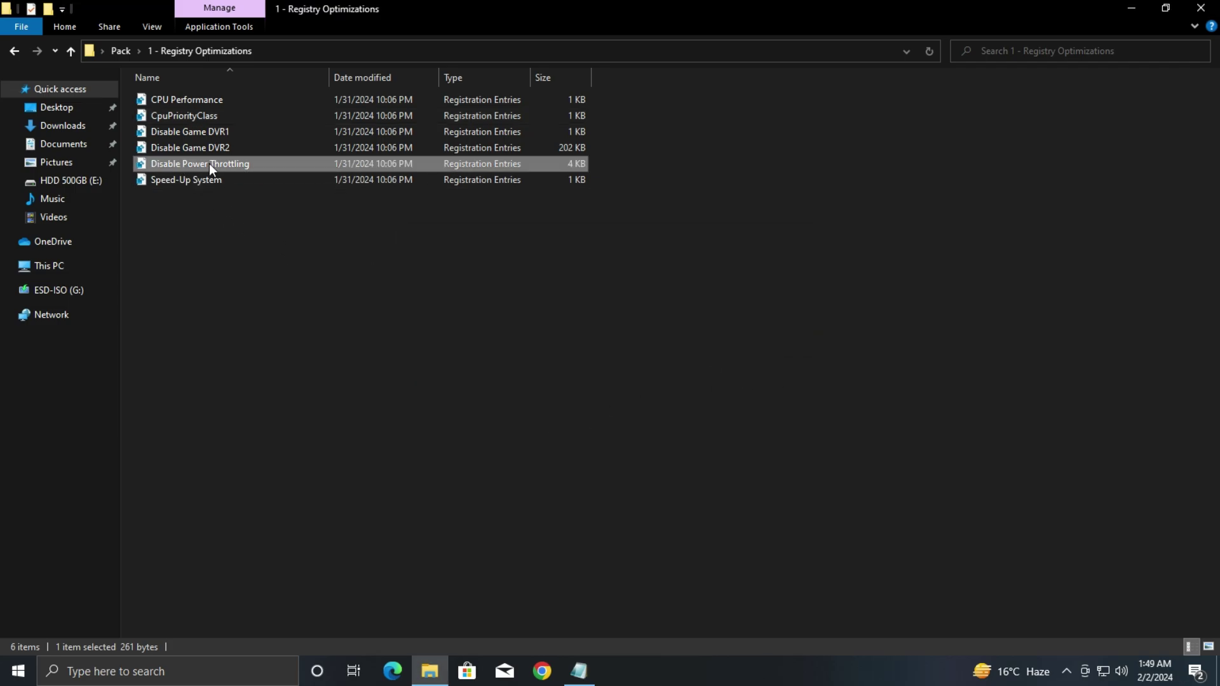
right_click(210, 164)
click(258, 174)
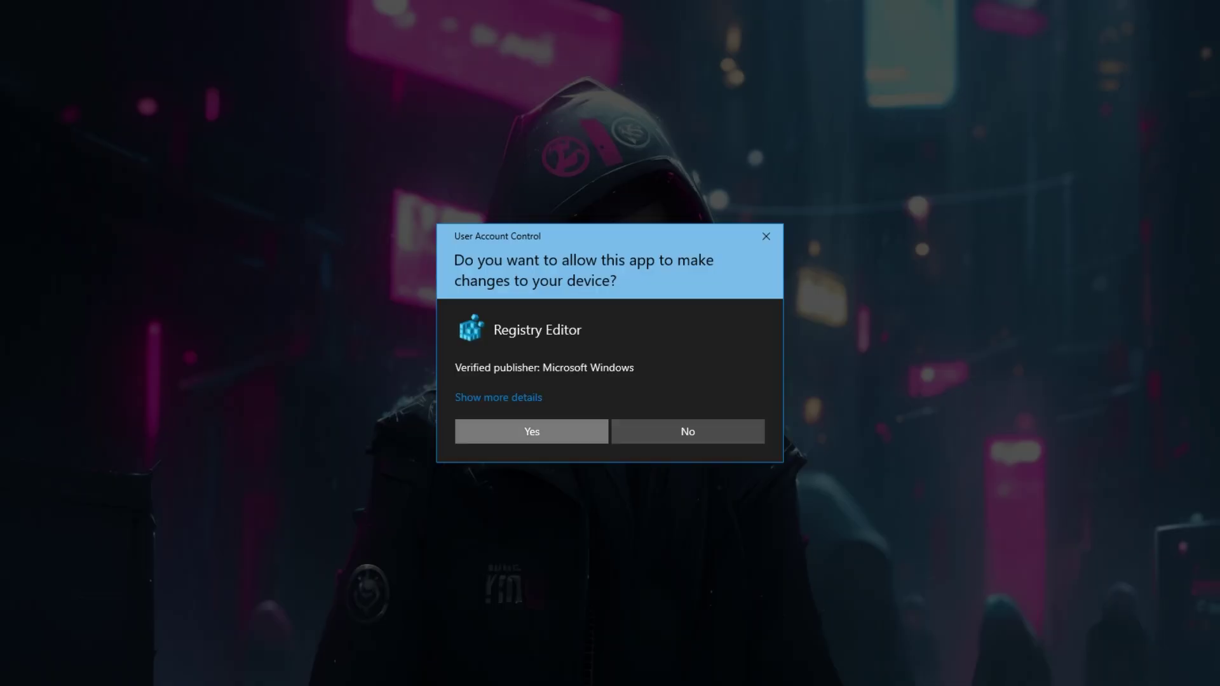
click(531, 431)
click(719, 357)
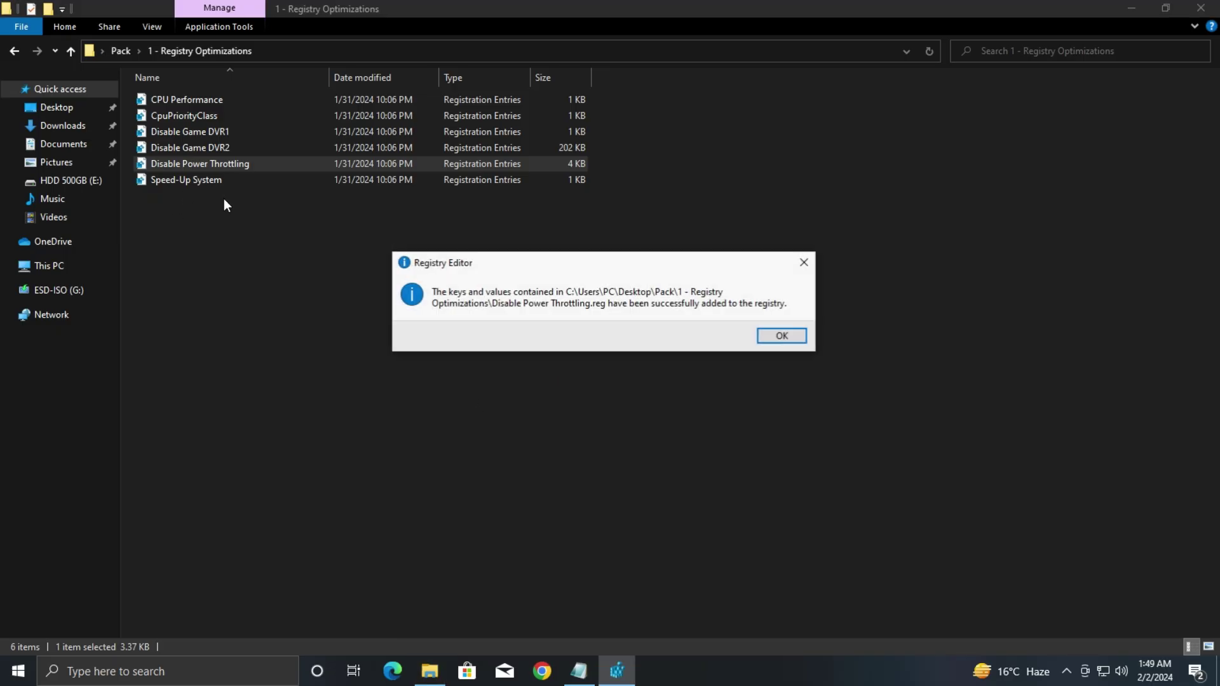
click(782, 335)
Step: Merge the Speed-Up System registry file into the registry and approve all prompts
click(191, 184)
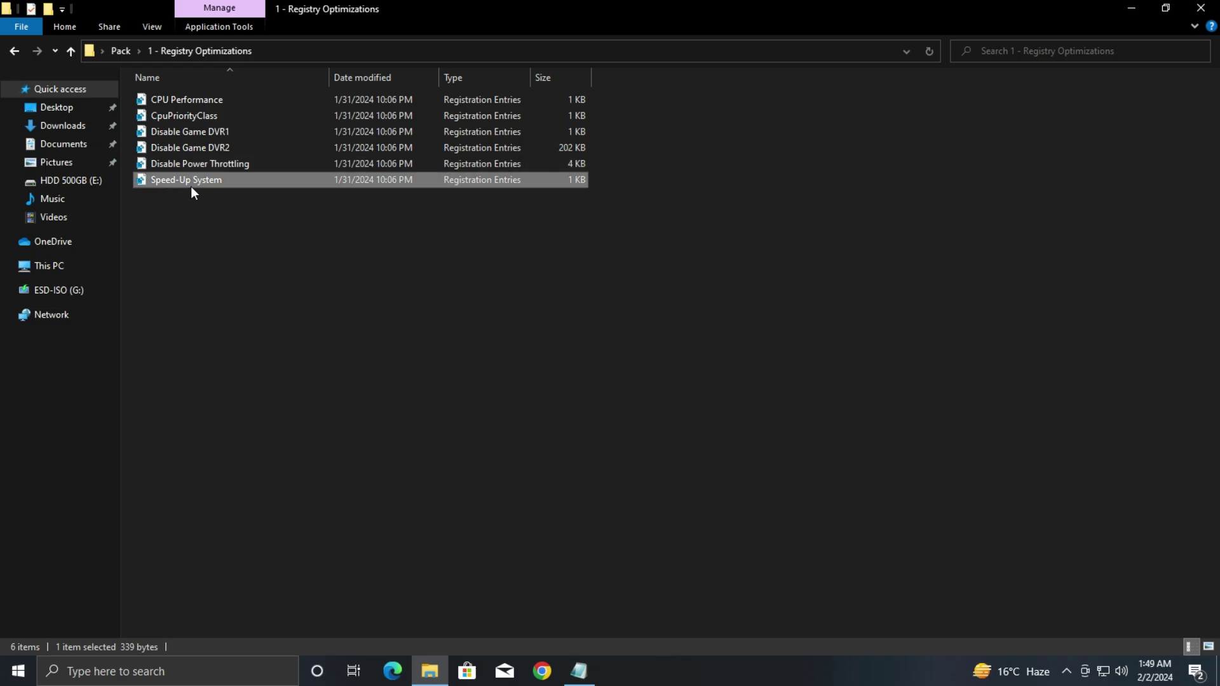
right_click(191, 185)
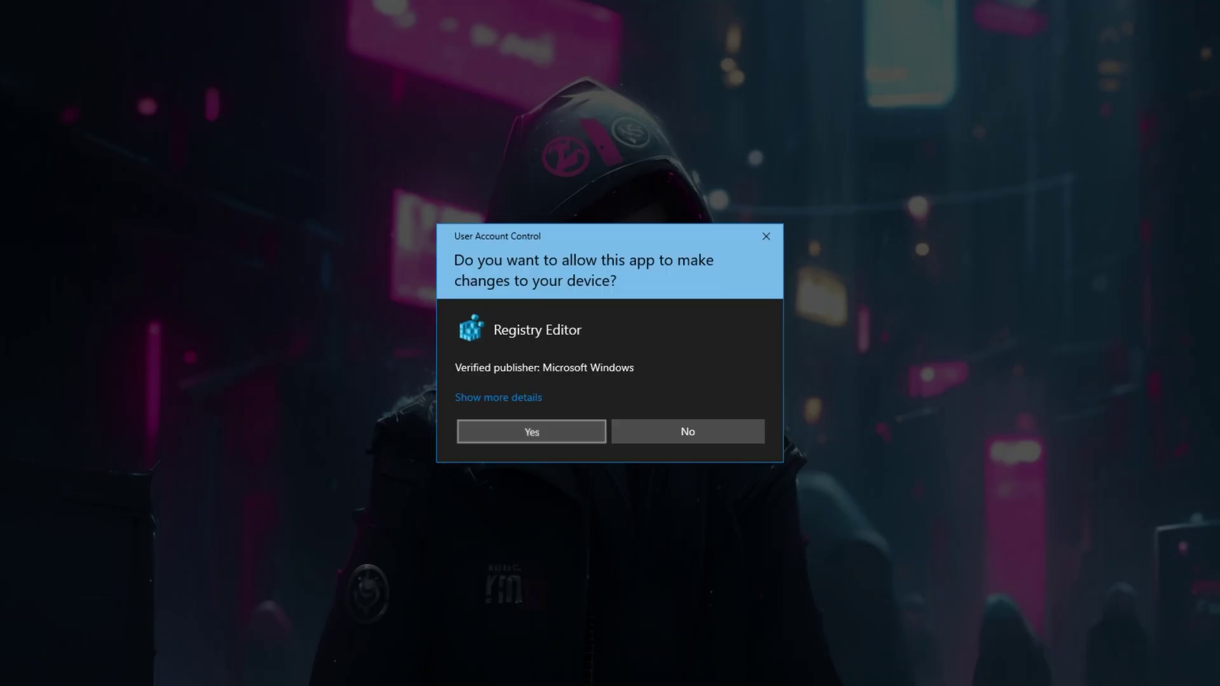
click(531, 430)
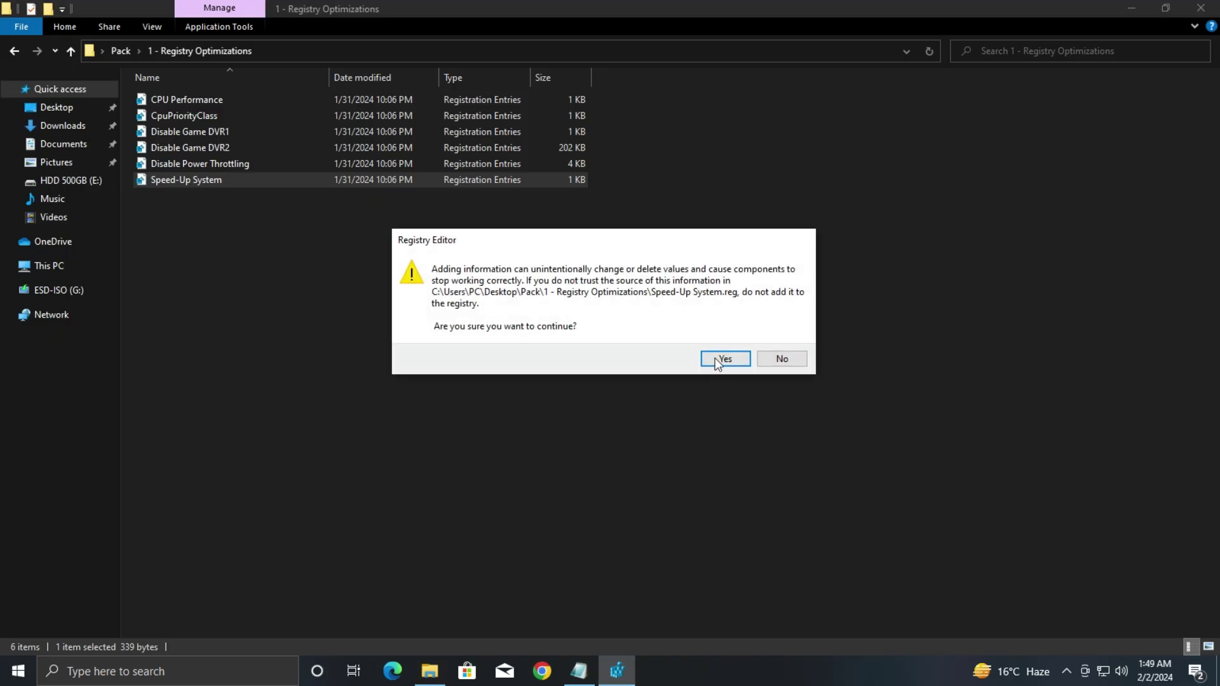
click(722, 357)
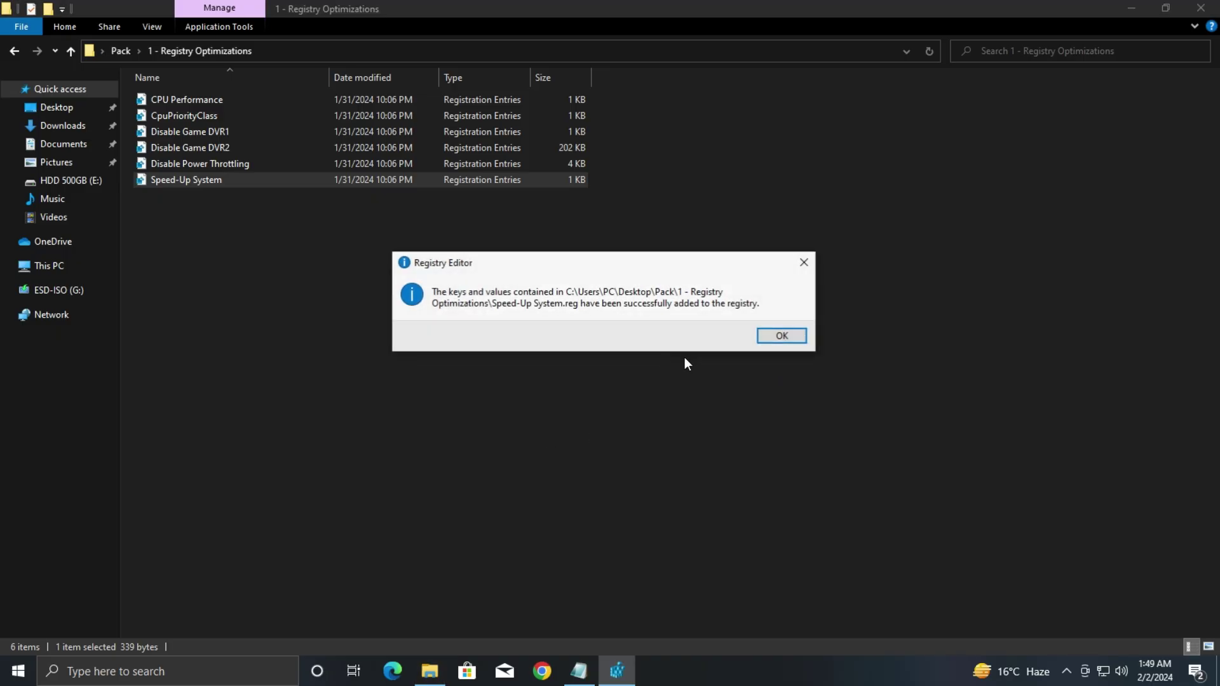
click(782, 335)
Step: Run the Delete Temporary Files script from the Pack's "2 - CleanUP All Temporary Files" folder and let it finish
click(15, 56)
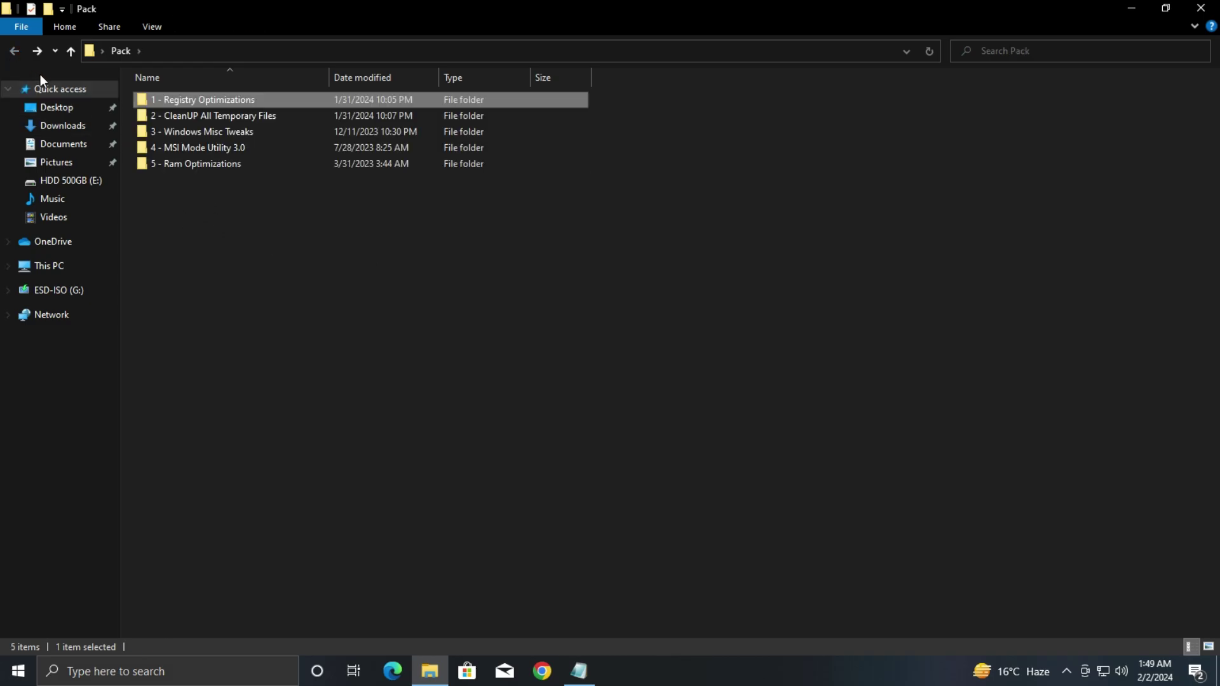
double_click(204, 120)
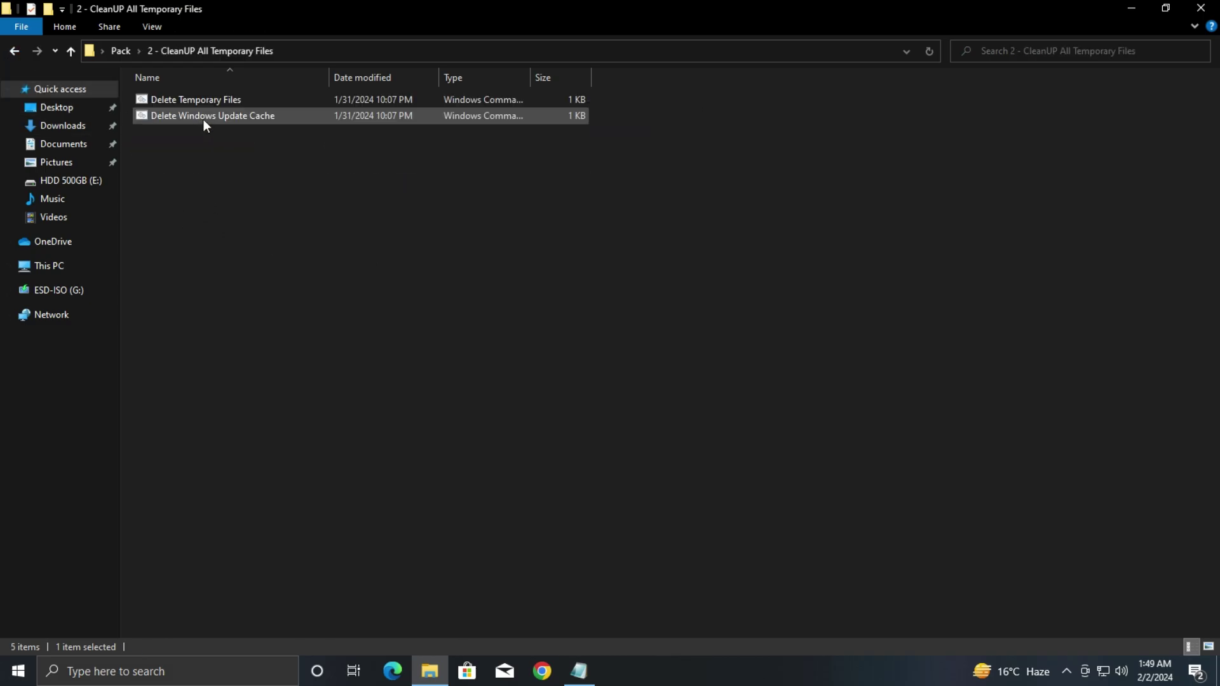
double_click(177, 98)
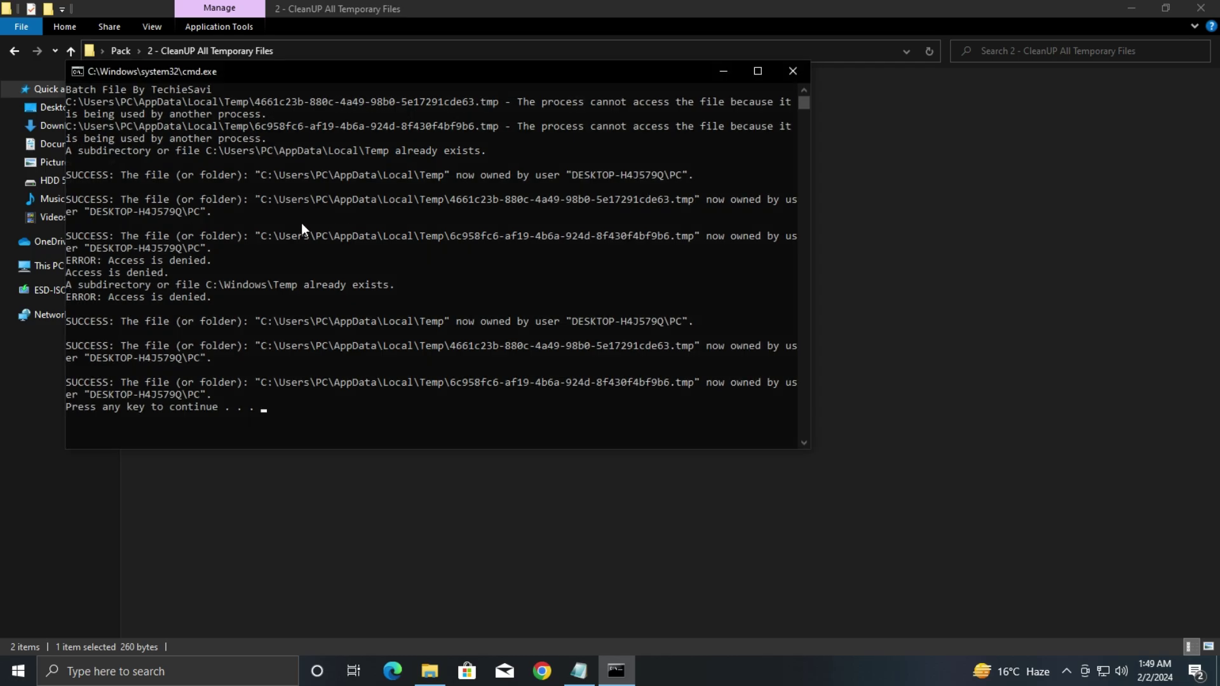
key(Return)
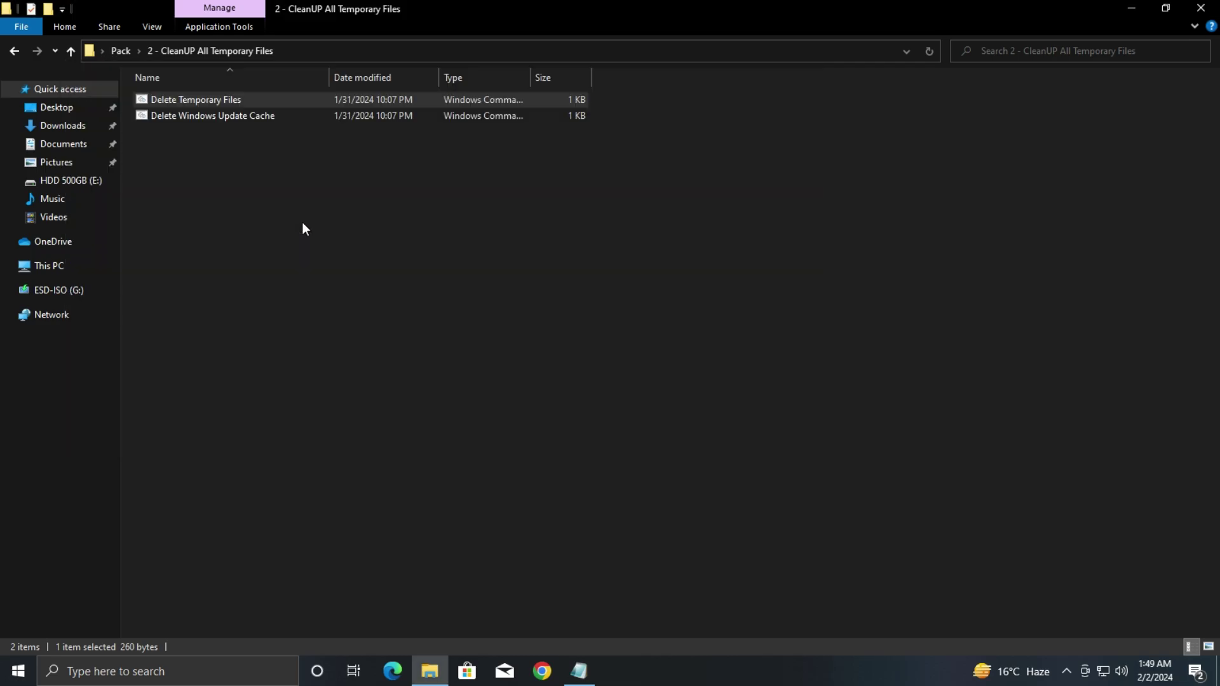
Step: Run the Delete Windows Update Cache script as administrator and close its console window
right_click(252, 118)
click(304, 182)
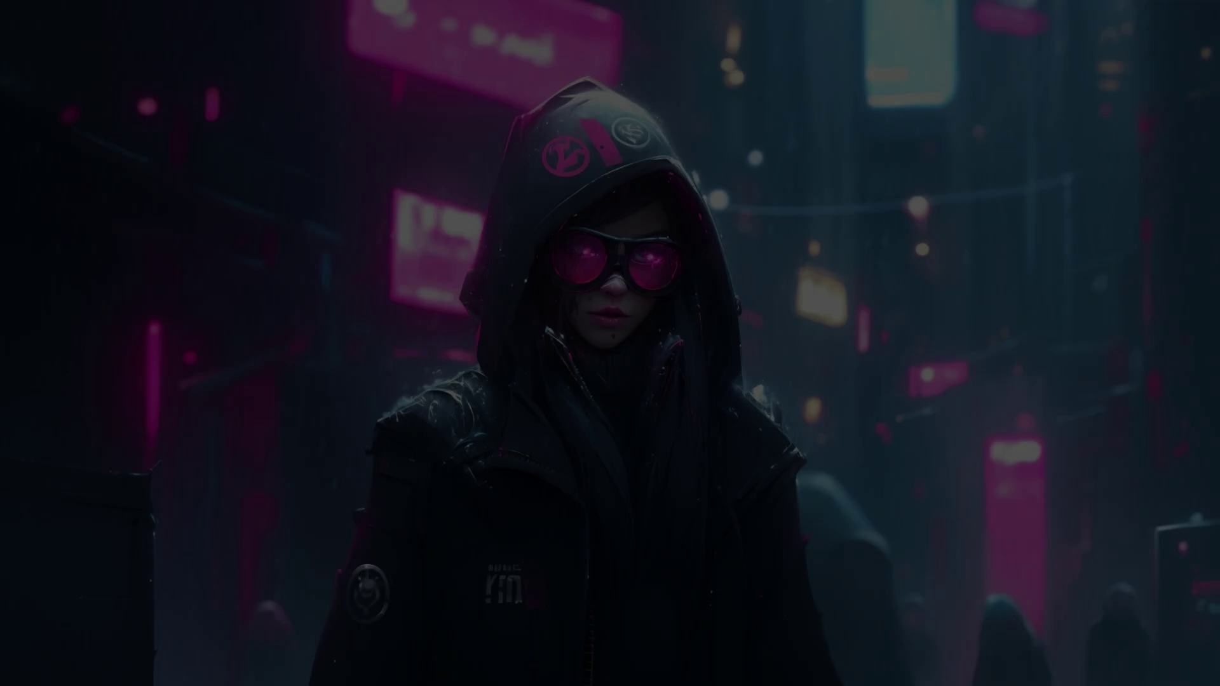
click(532, 432)
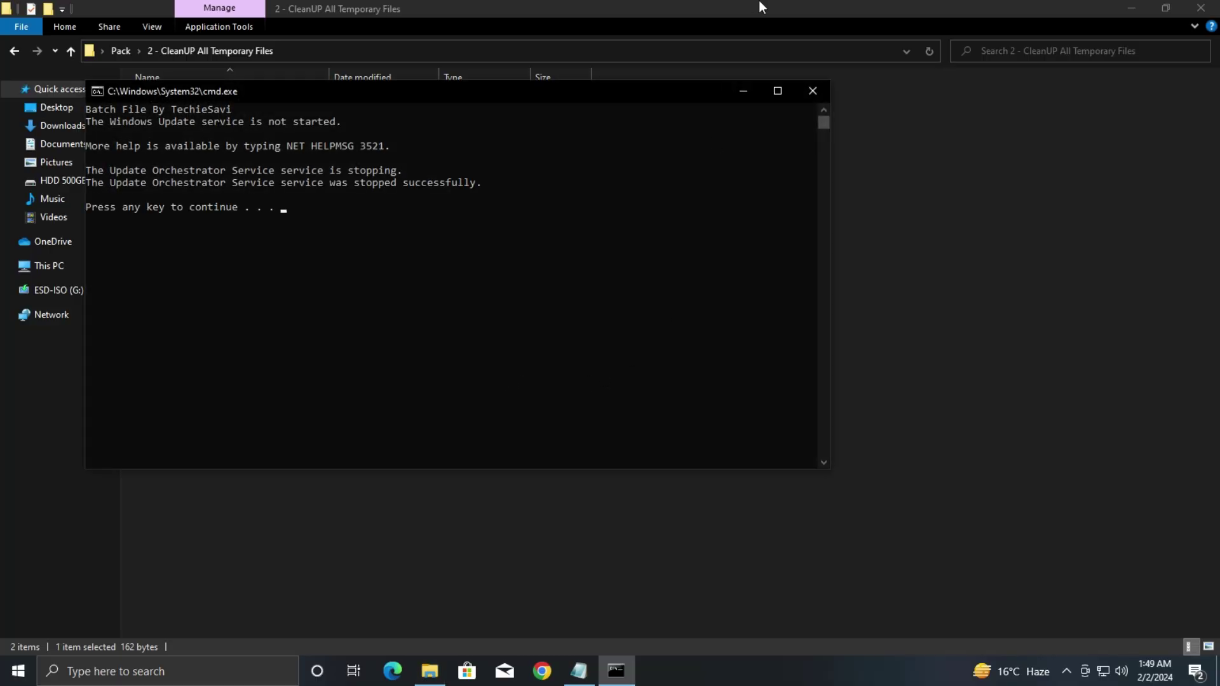
click(804, 94)
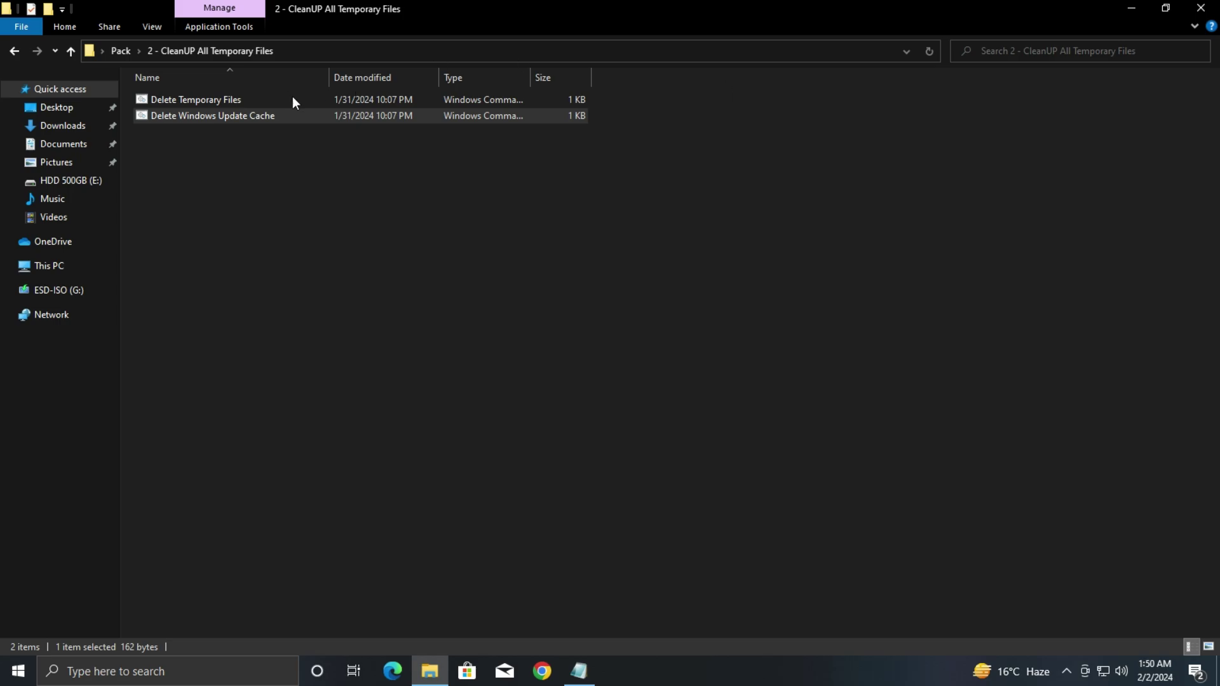
Step: Merge the Disable Download Maps registry file from the Pack's "3 - Windows Misc Tweaks" folder into the registry, approving the prompts
click(15, 54)
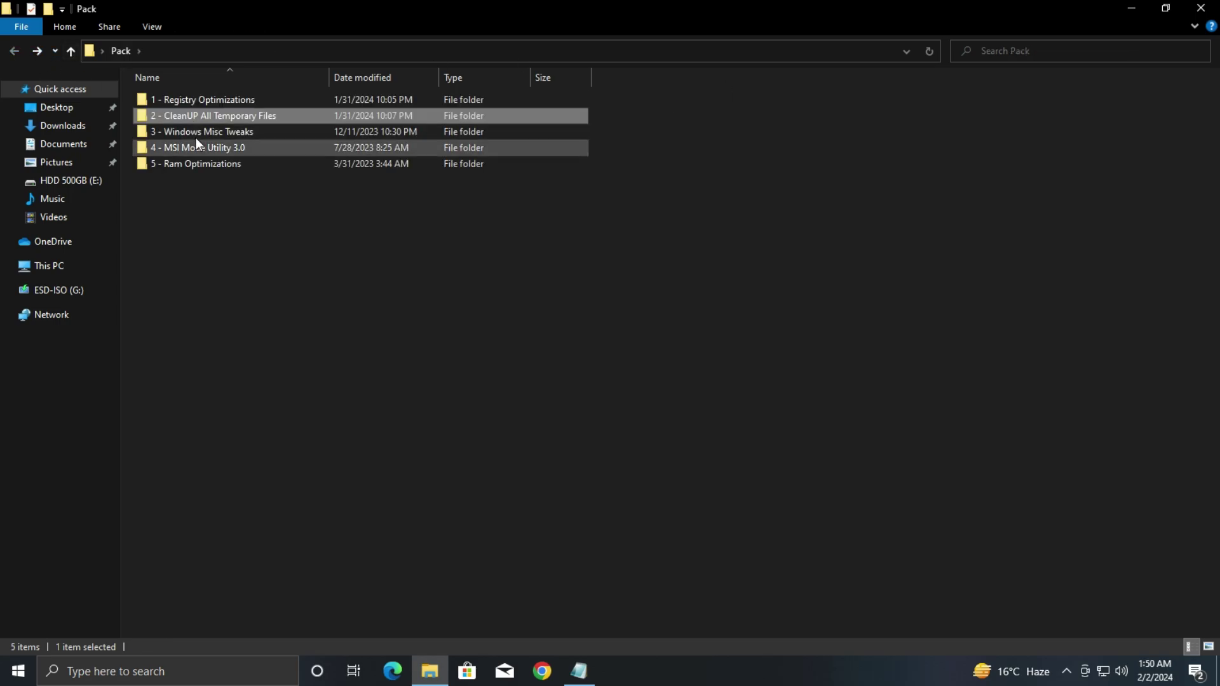
click(209, 133)
double_click(208, 132)
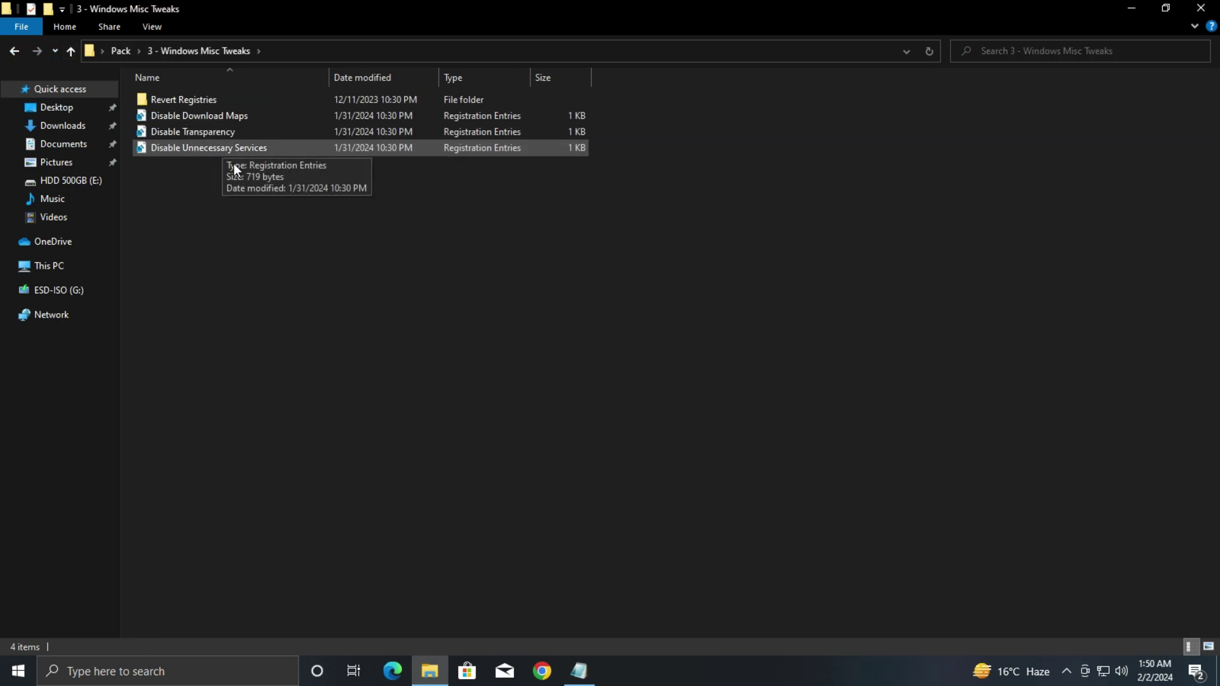
right_click(207, 123)
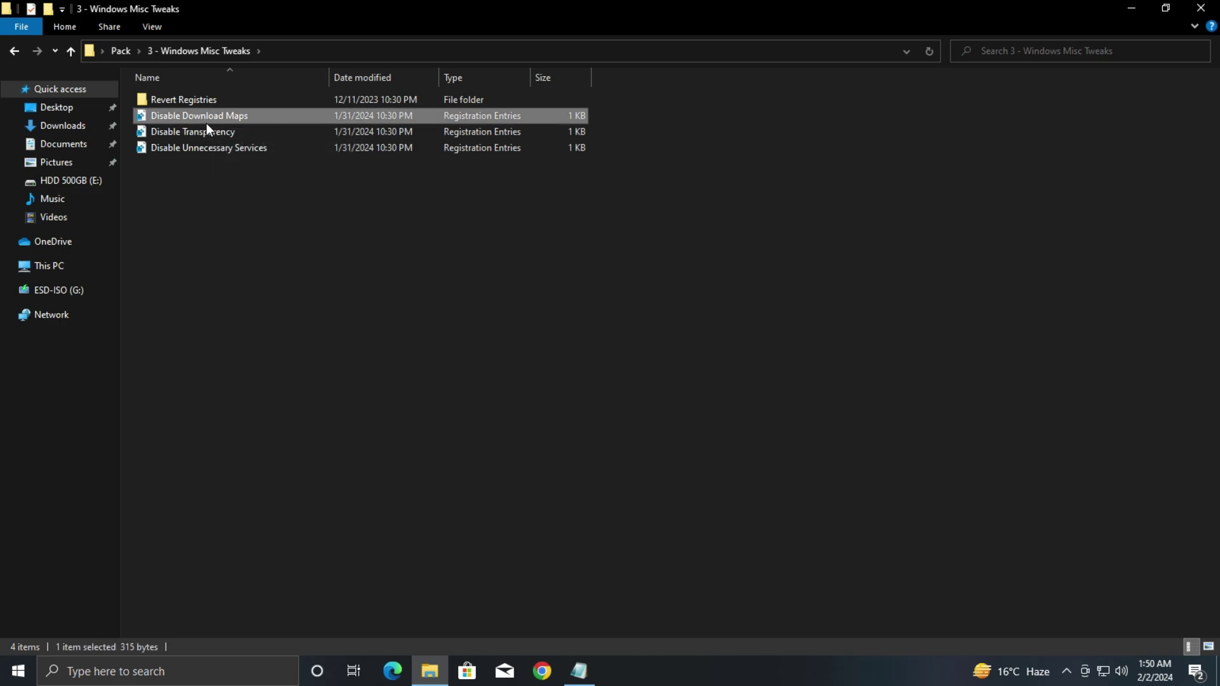
click(248, 135)
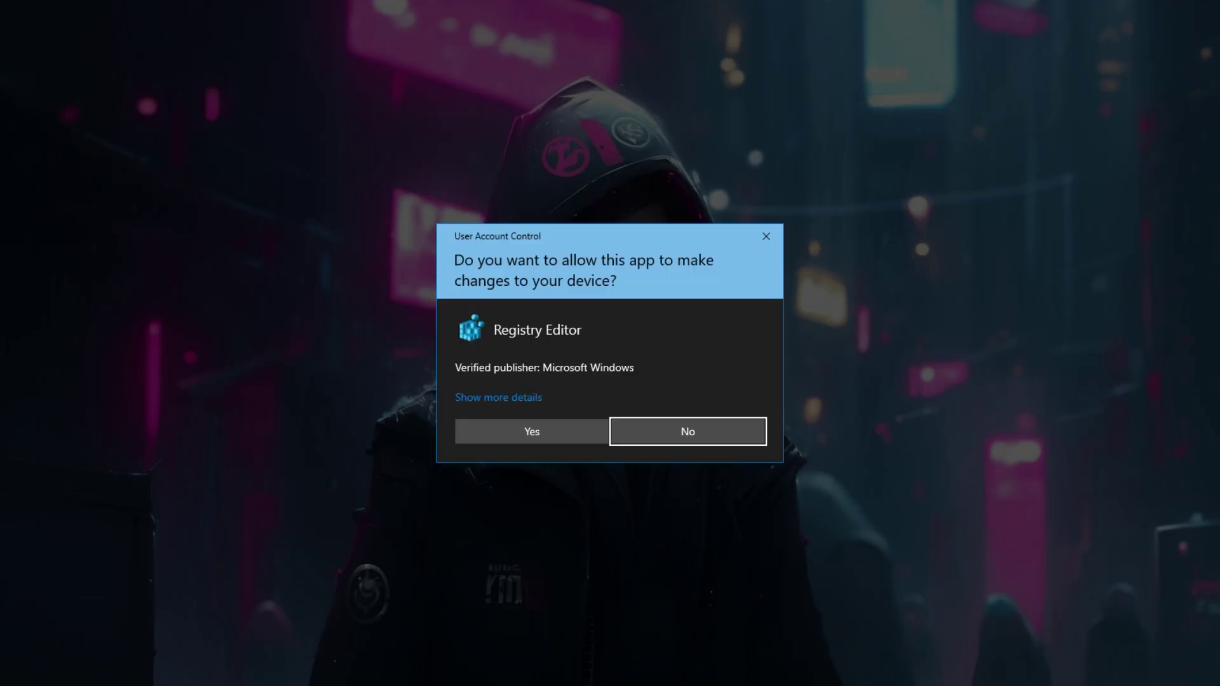
click(531, 430)
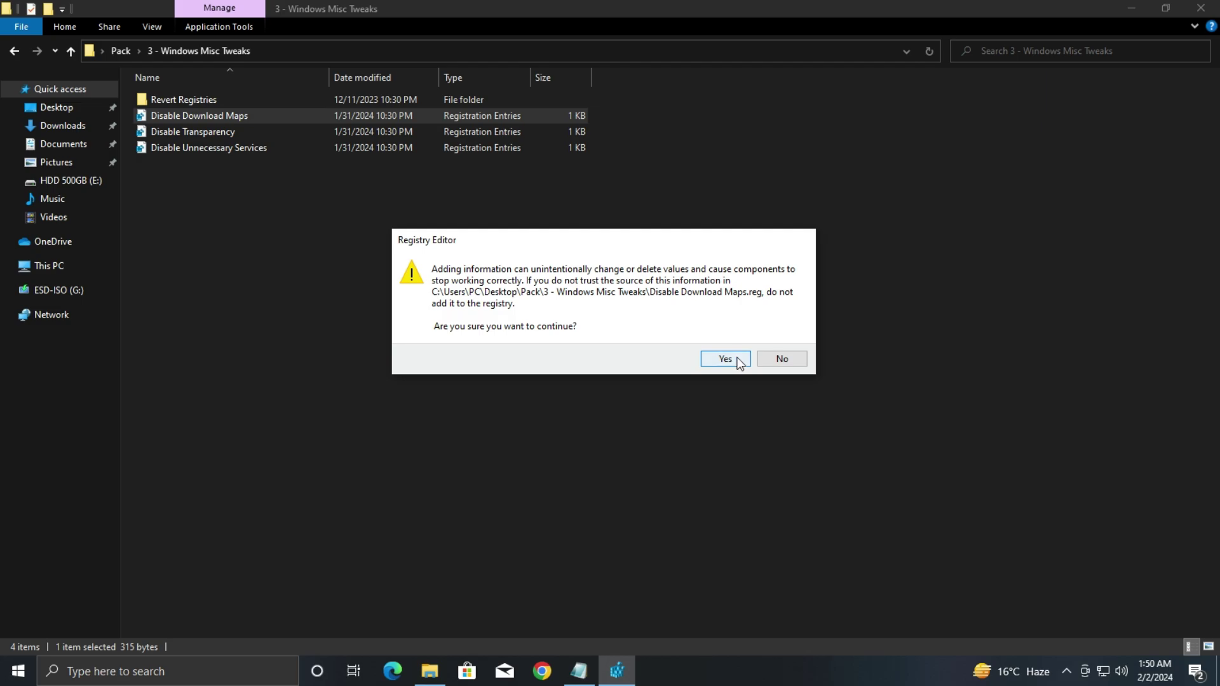
click(725, 359)
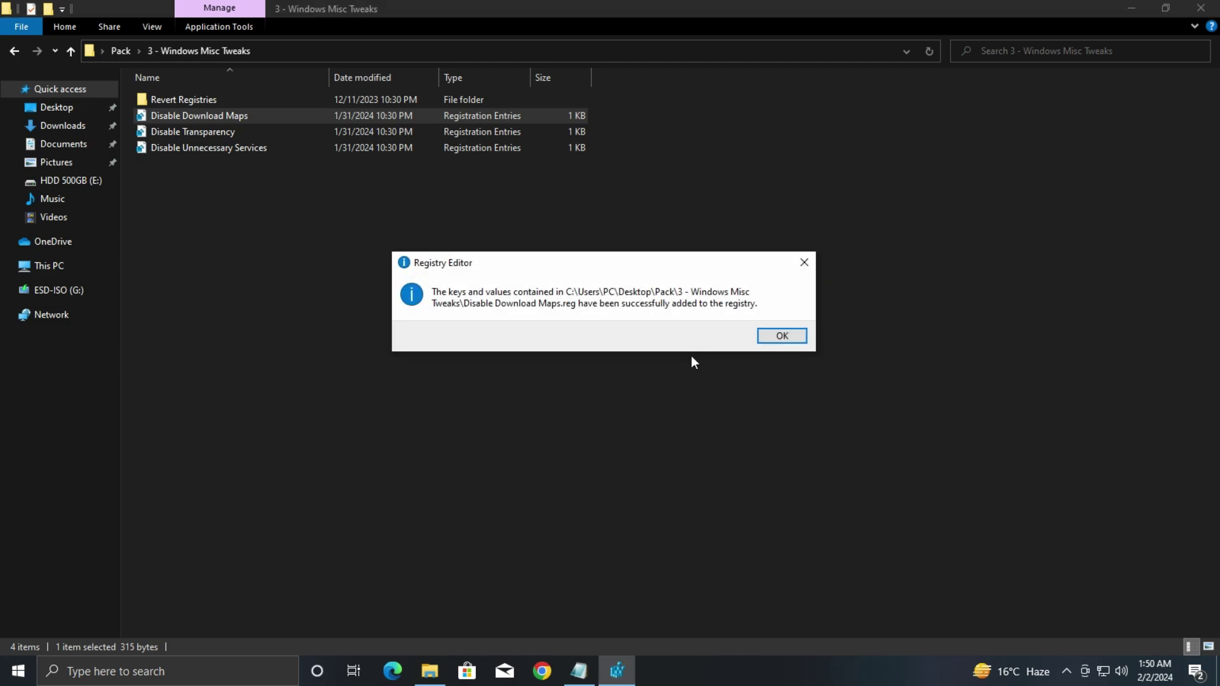
click(760, 333)
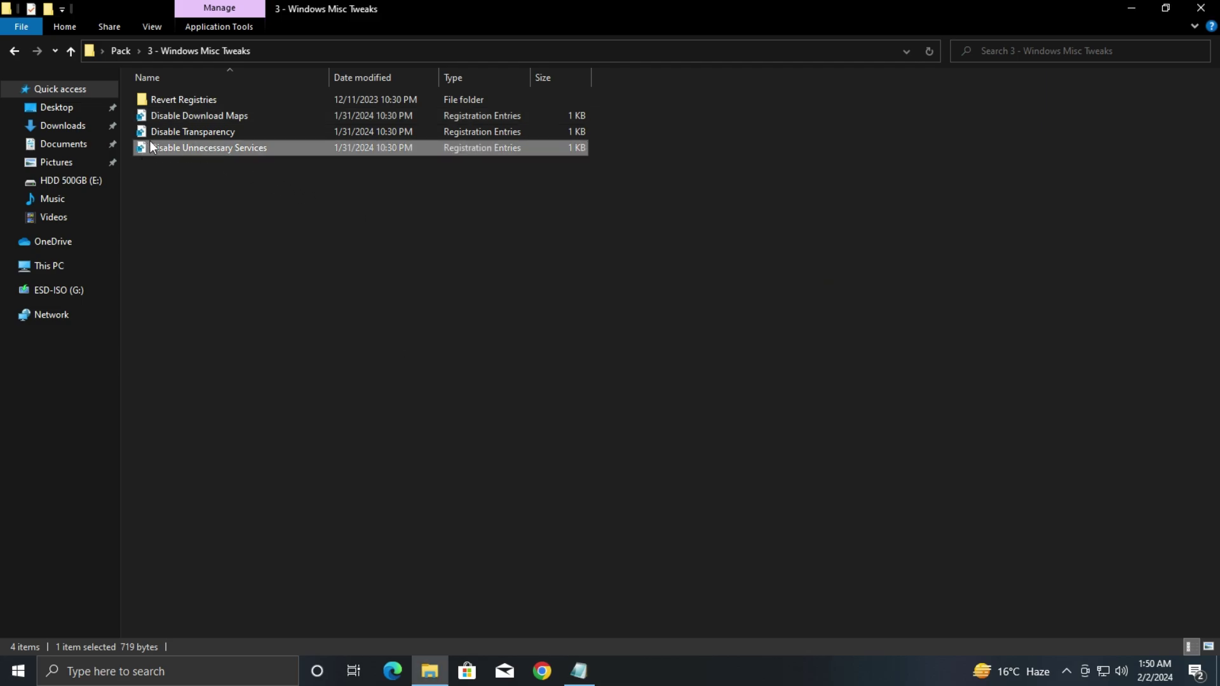
Step: Merge the Disable Unnecessary Services registry file into the registry, approving the prompts
right_click(185, 147)
click(228, 159)
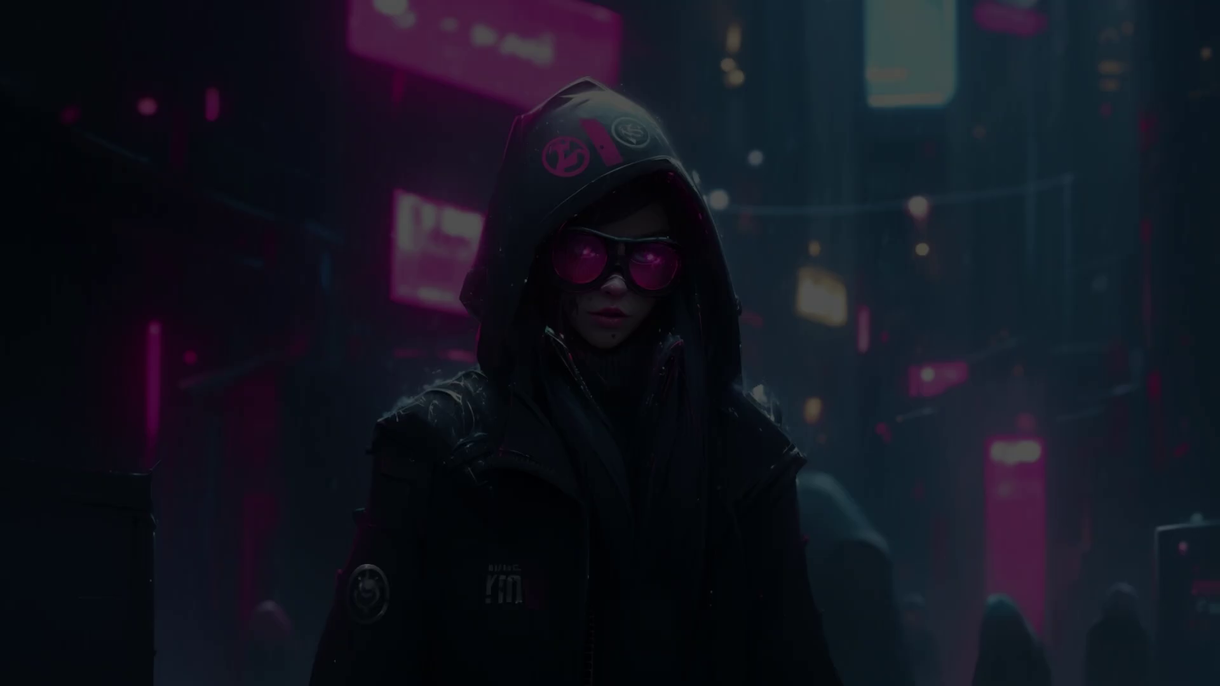
click(530, 431)
click(726, 362)
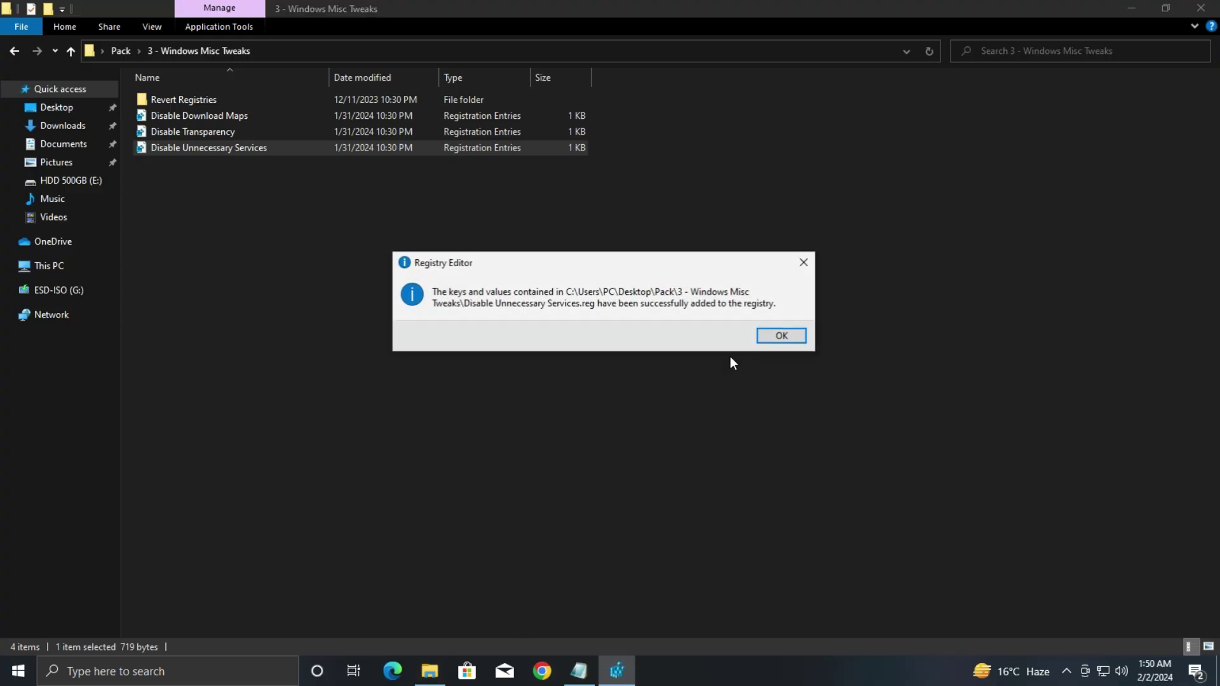
click(775, 335)
Step: Launch MSI Mode Utility 3.0 with administrator rights from the Pack's "4 - MSI Mode Utility 3.0" folder
click(14, 51)
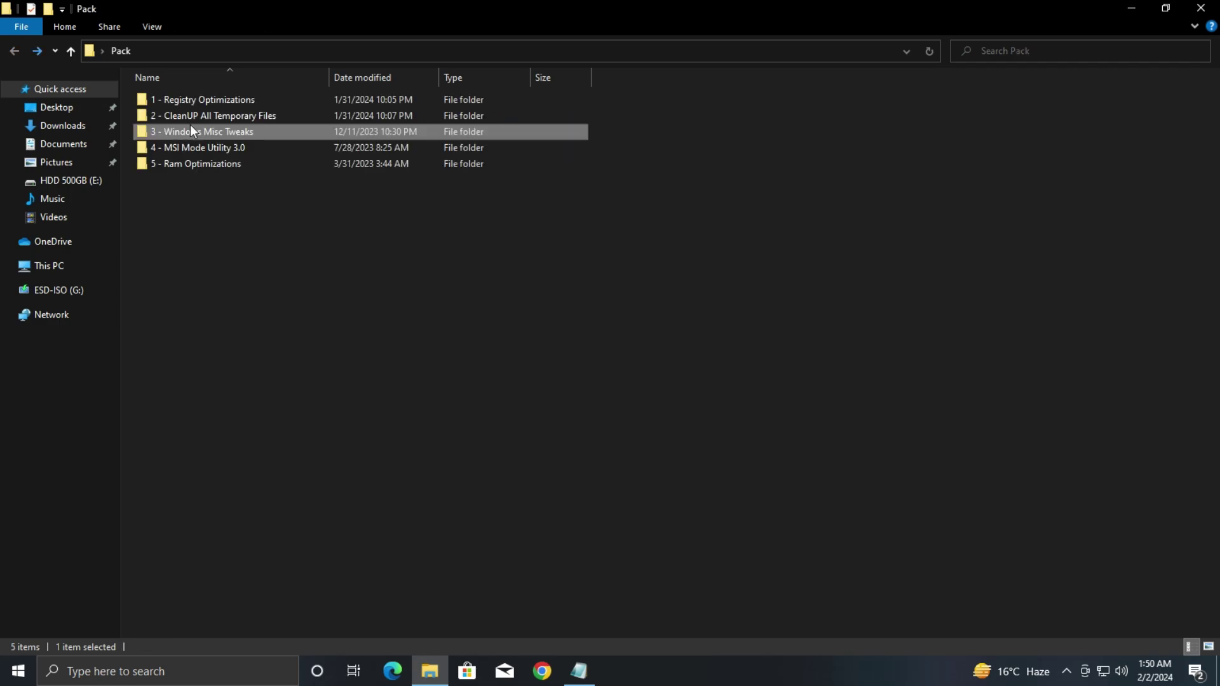
double_click(211, 146)
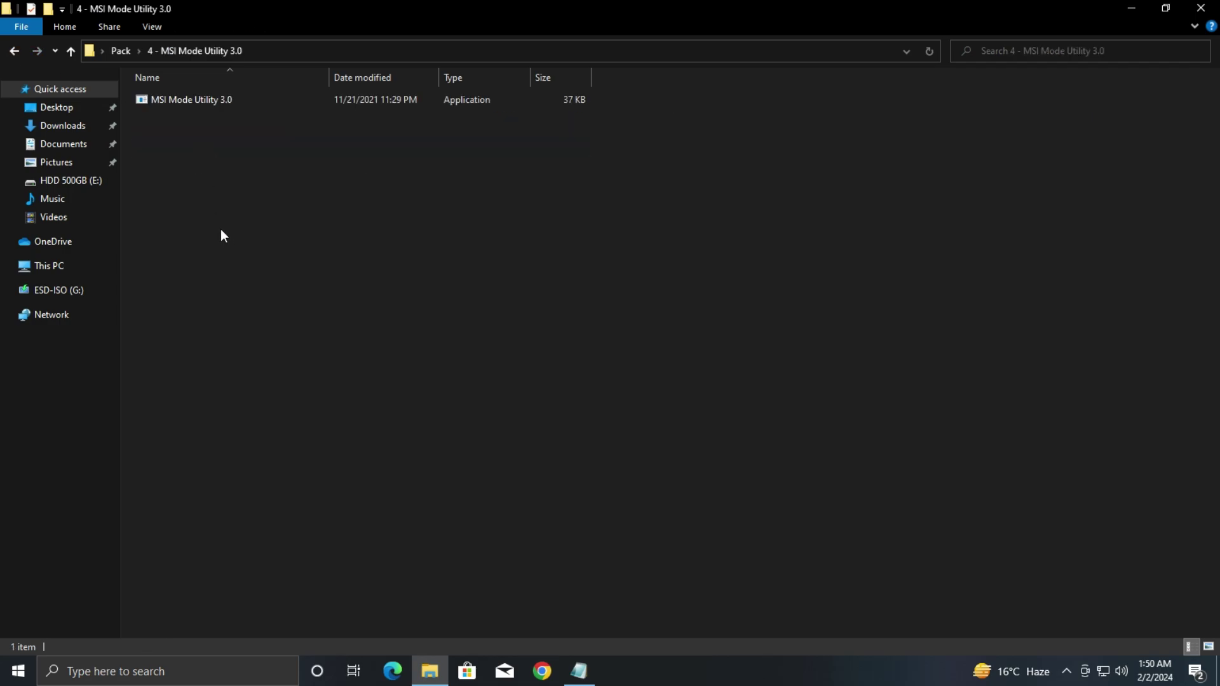
click(184, 102)
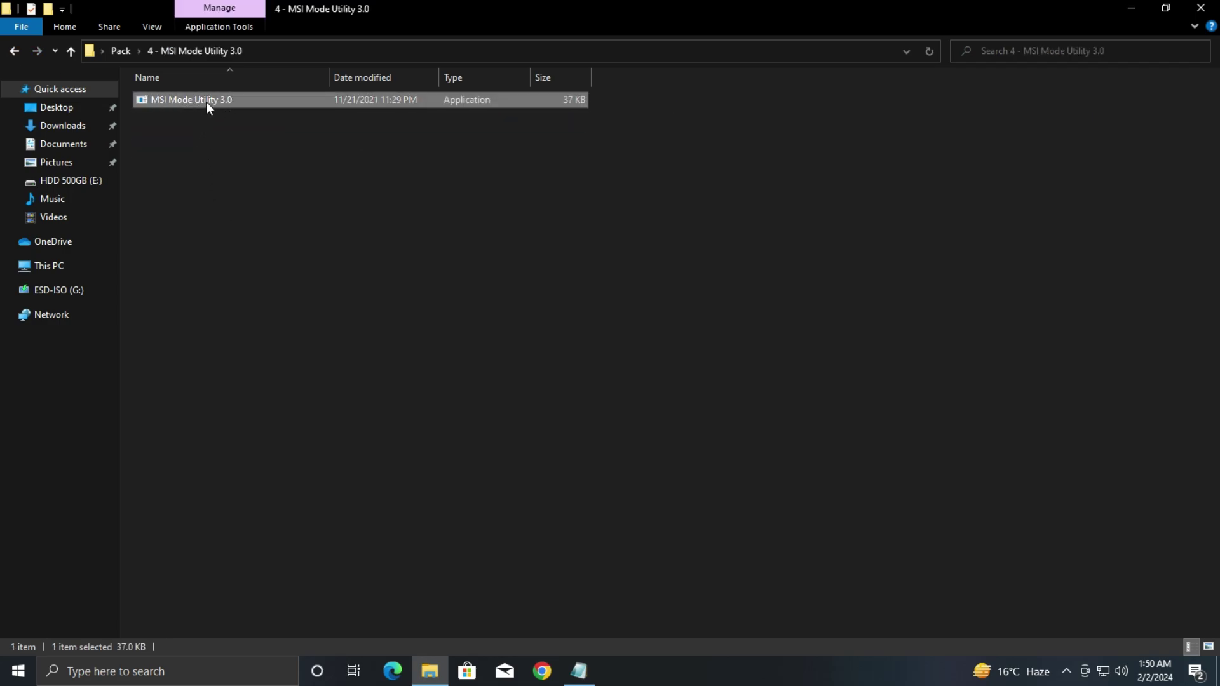
right_click(206, 101)
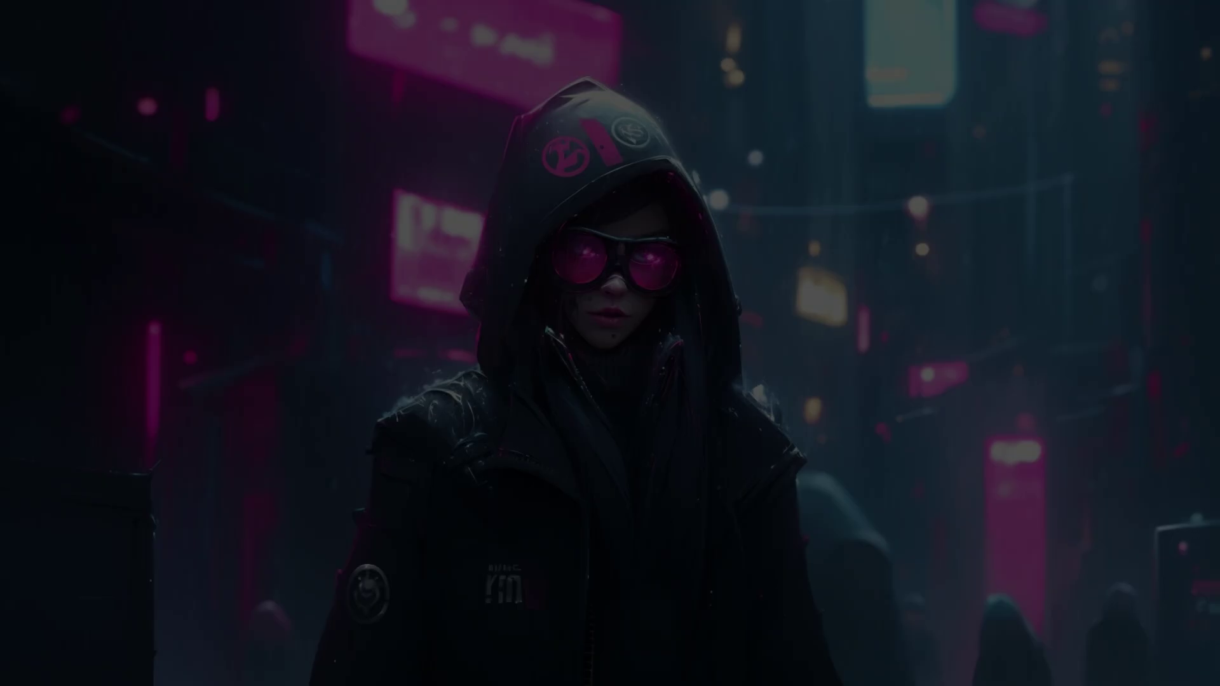
click(549, 444)
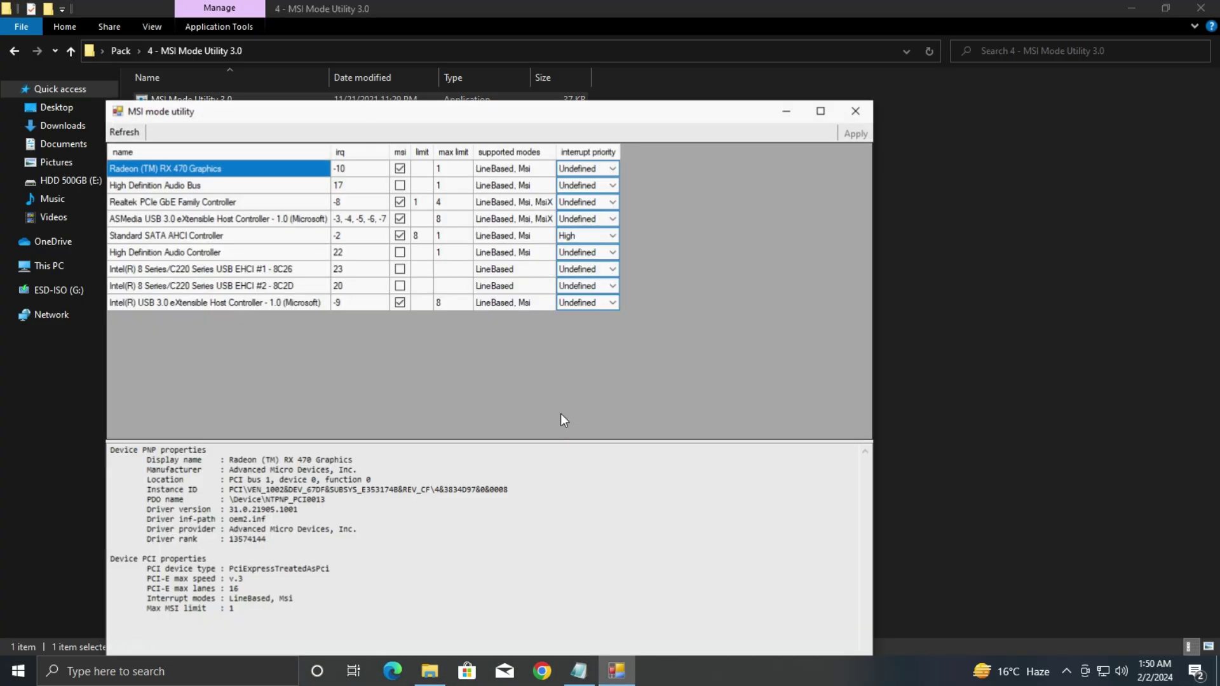
Step: Set the interrupt priority to High for the Radeon (TM) RX 470 Graphics and the High Definition Audio Bus, then select the Standard SATA AHCI Controller
click(590, 168)
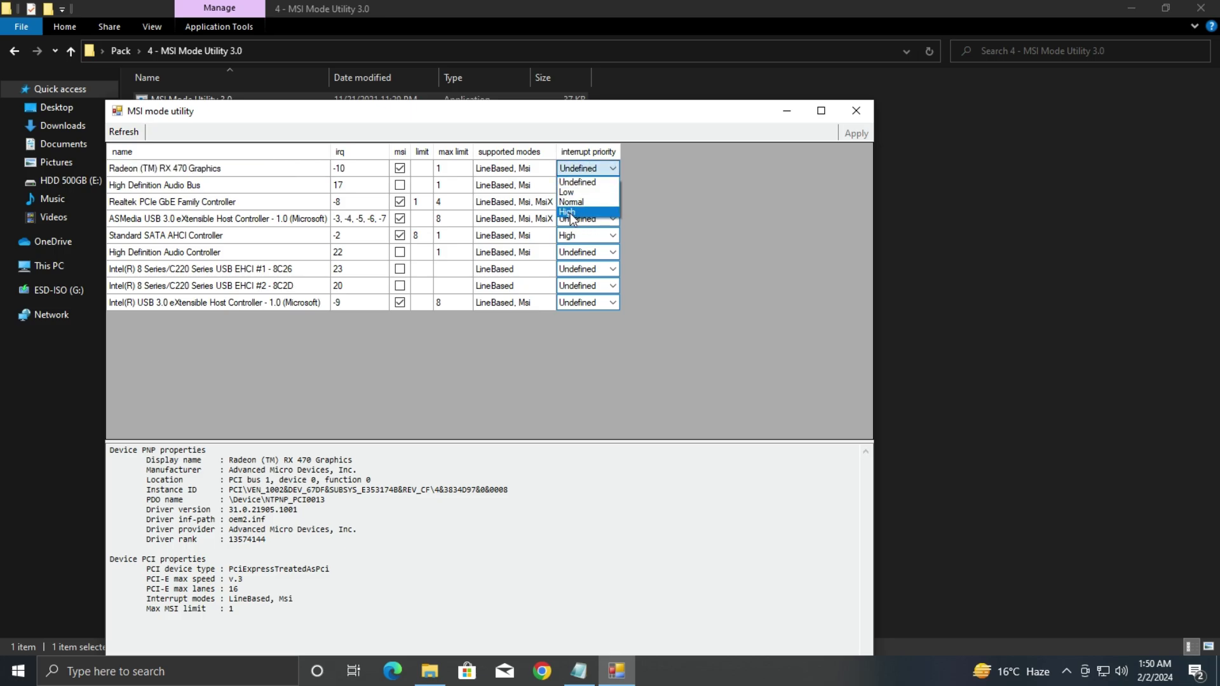
click(572, 212)
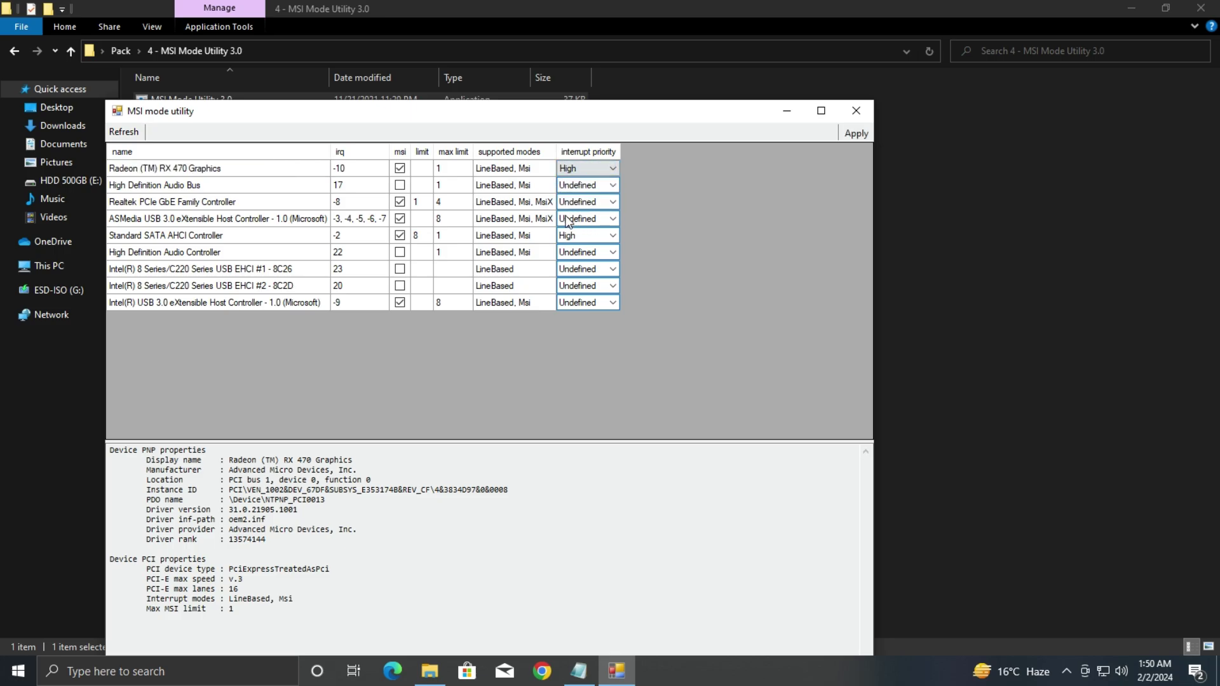
click(183, 186)
click(584, 188)
click(582, 185)
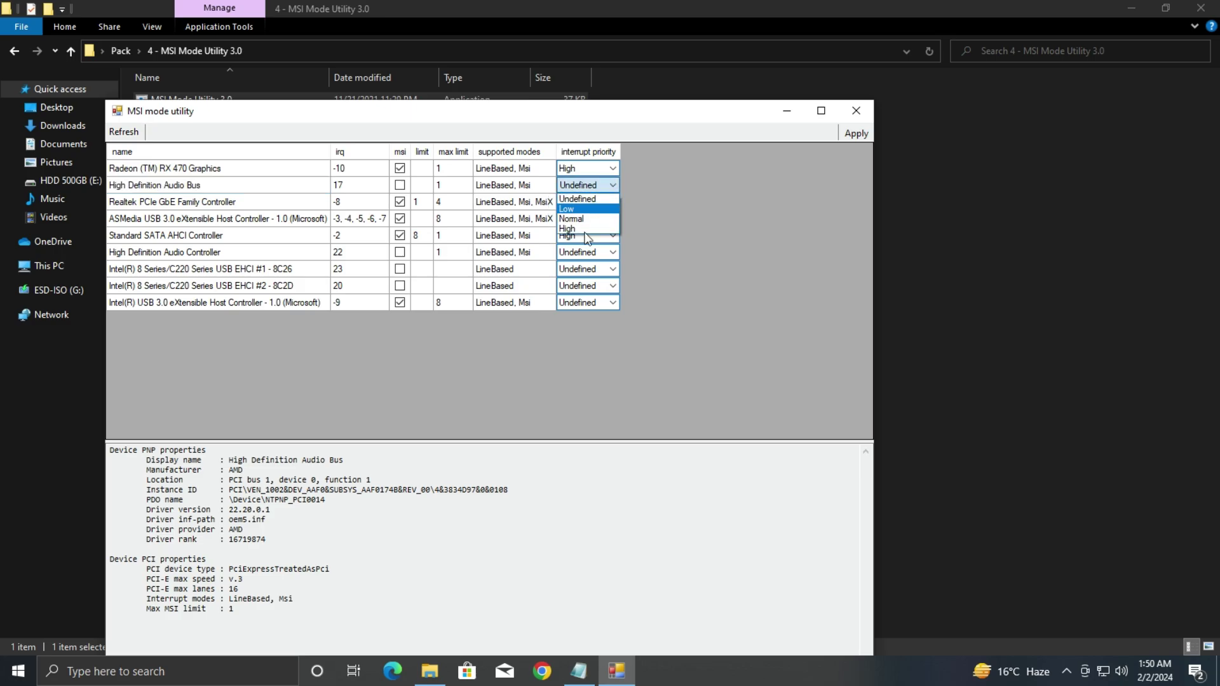
click(576, 230)
click(282, 240)
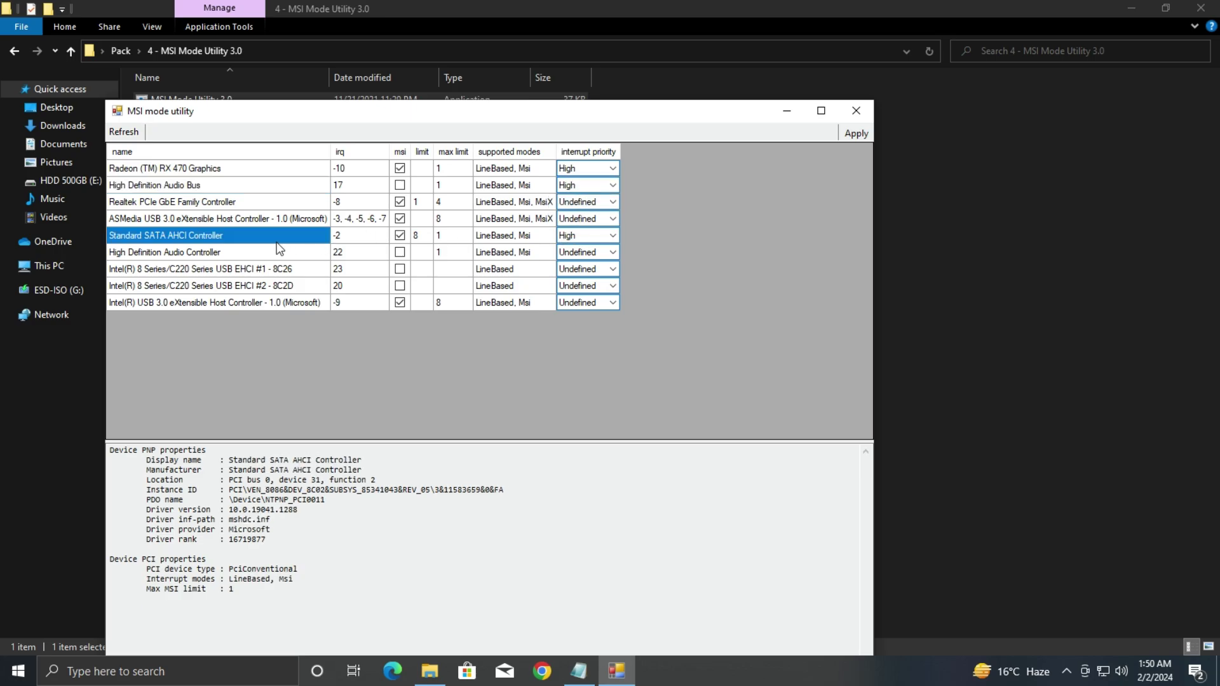
Step: Set the interrupt priority to High for the Standard SATA AHCI Controller and the Intel(R) 8 Series/C220 Series USB EHCI #2 - 8C2D
click(582, 231)
click(581, 237)
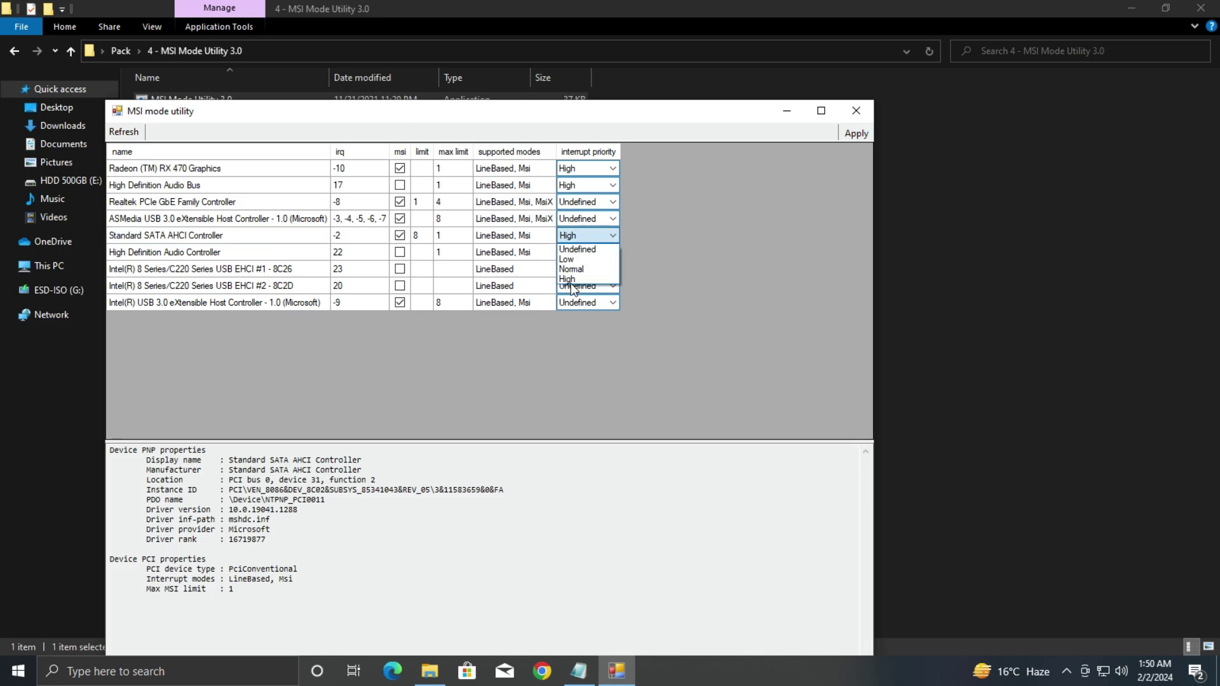
click(572, 280)
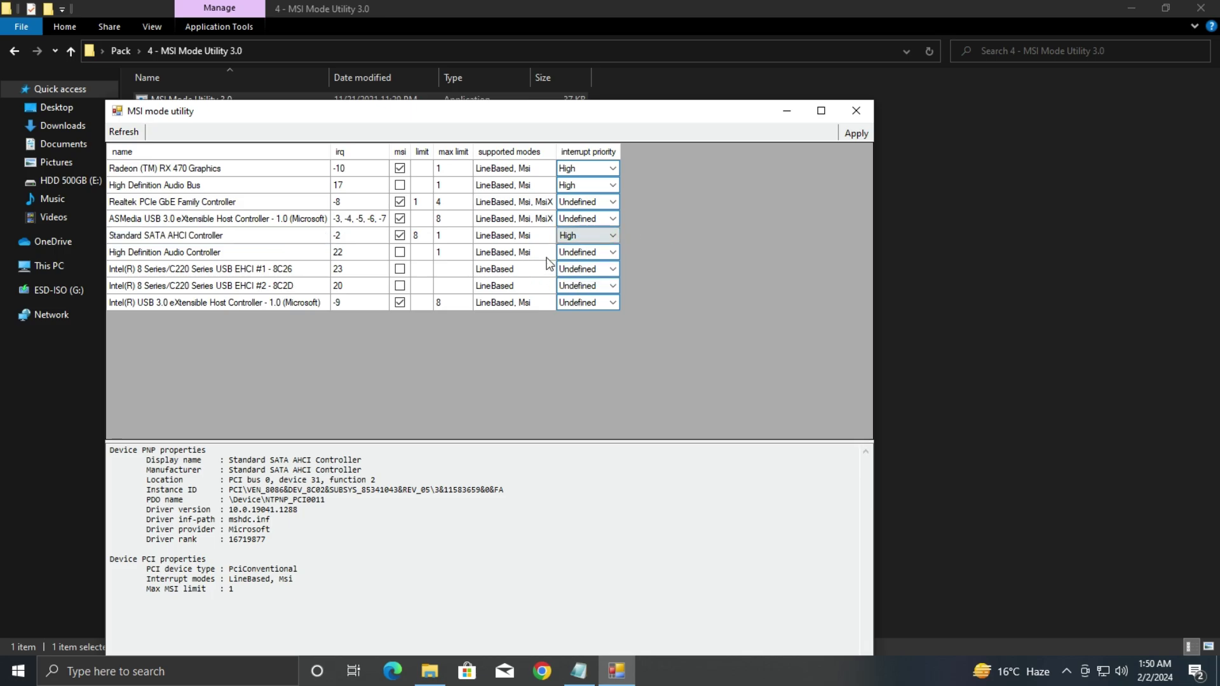
click(264, 291)
click(589, 286)
click(591, 287)
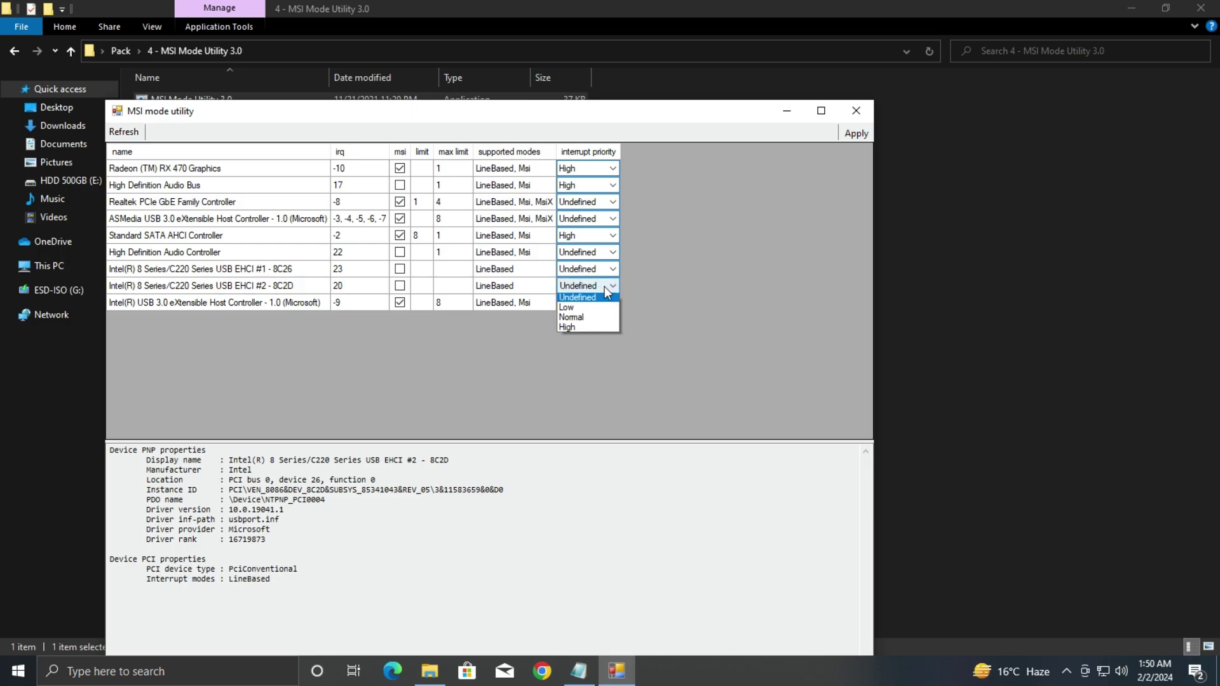
click(570, 330)
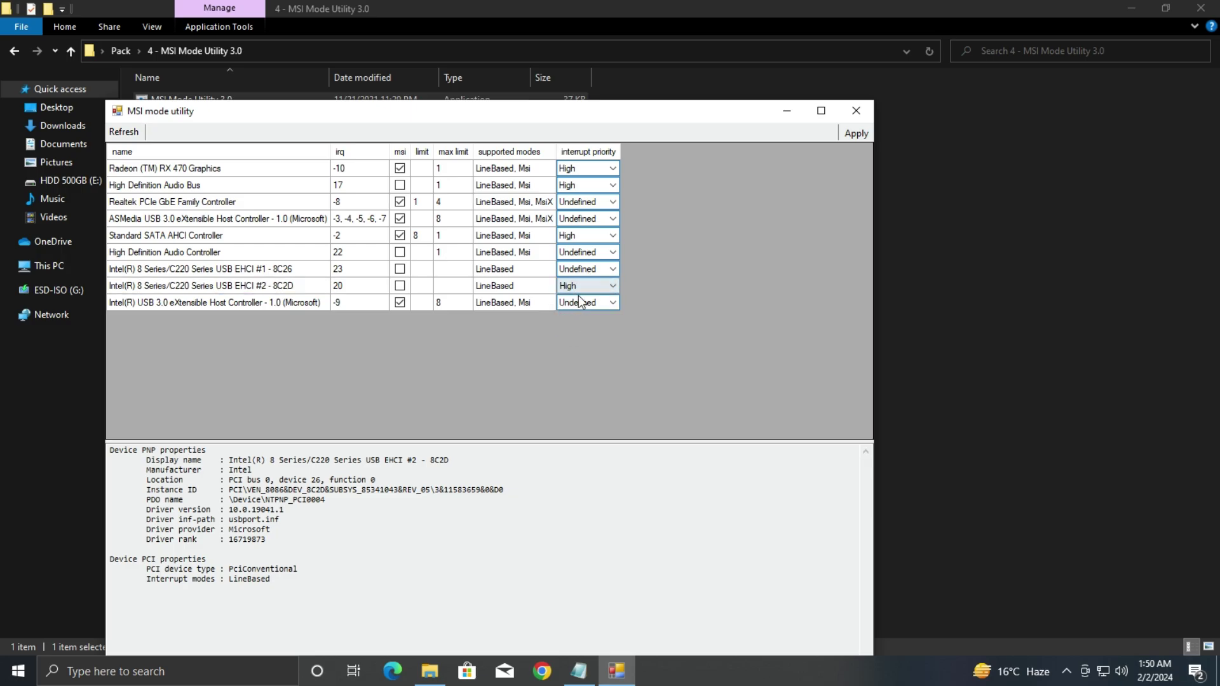
Step: Apply the interrupt priority changes, then close MSI mode utility and minimize its folder window
click(856, 134)
click(854, 119)
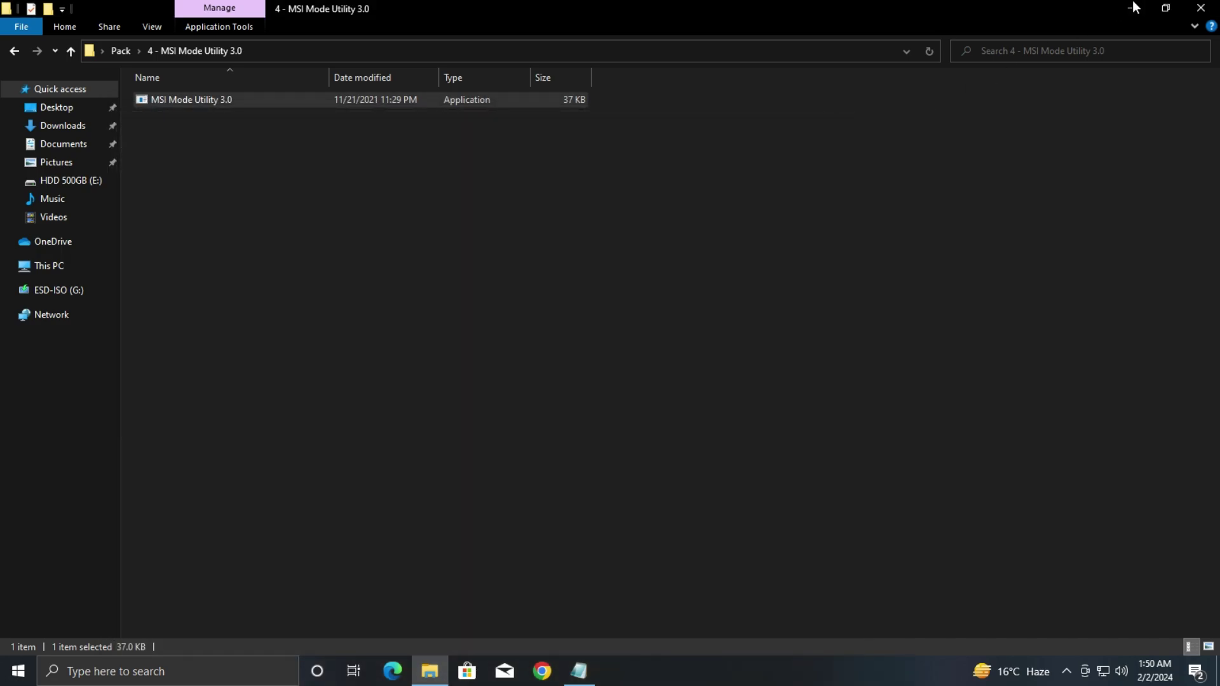
click(1123, 5)
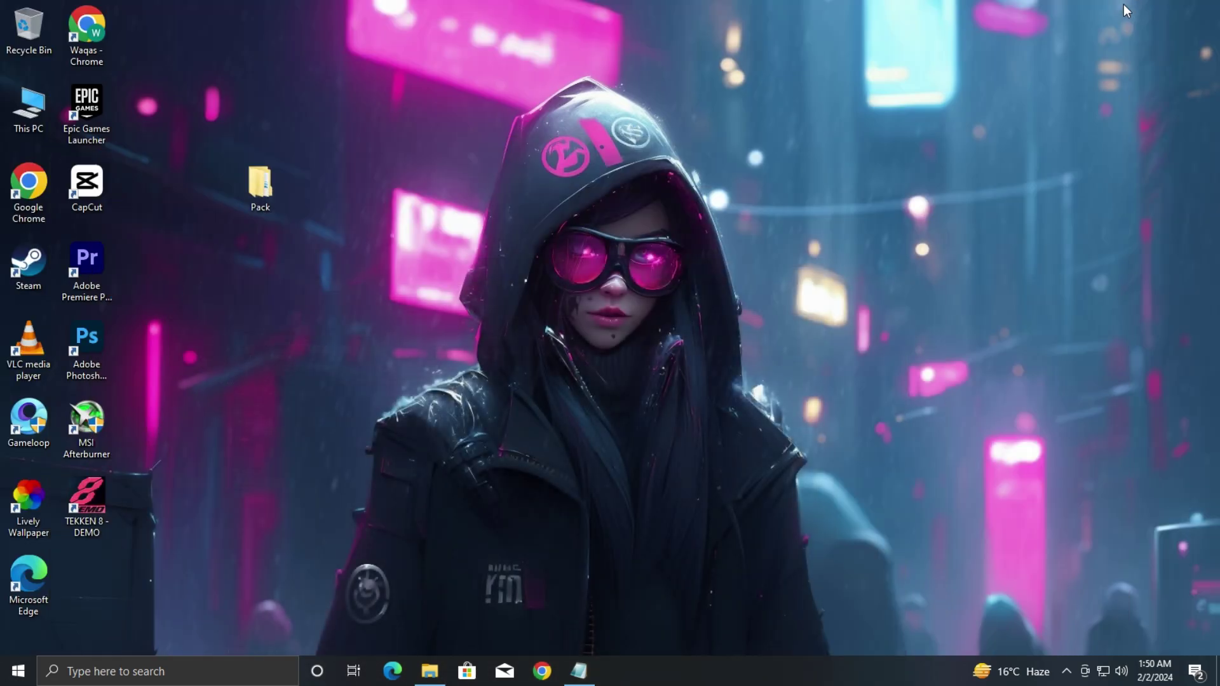
Step: Refresh the desktop, then switch to AMD Software: Adrenalin Edition and open its performance Tuning page
right_click(709, 261)
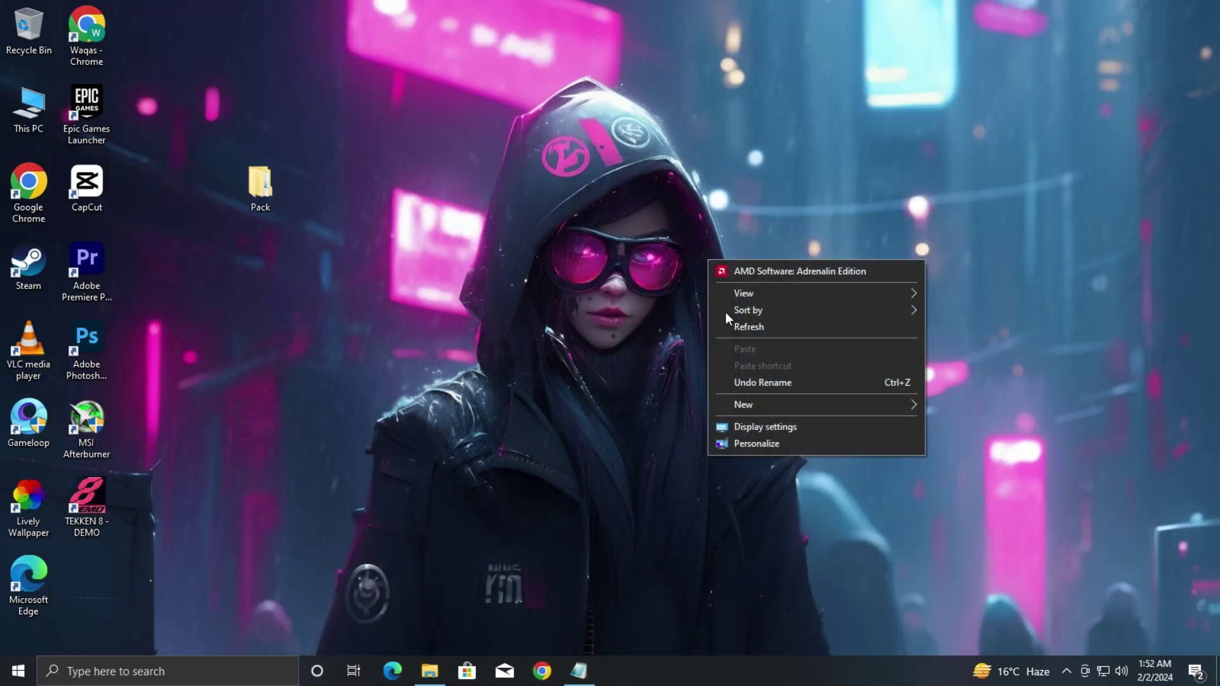
click(738, 328)
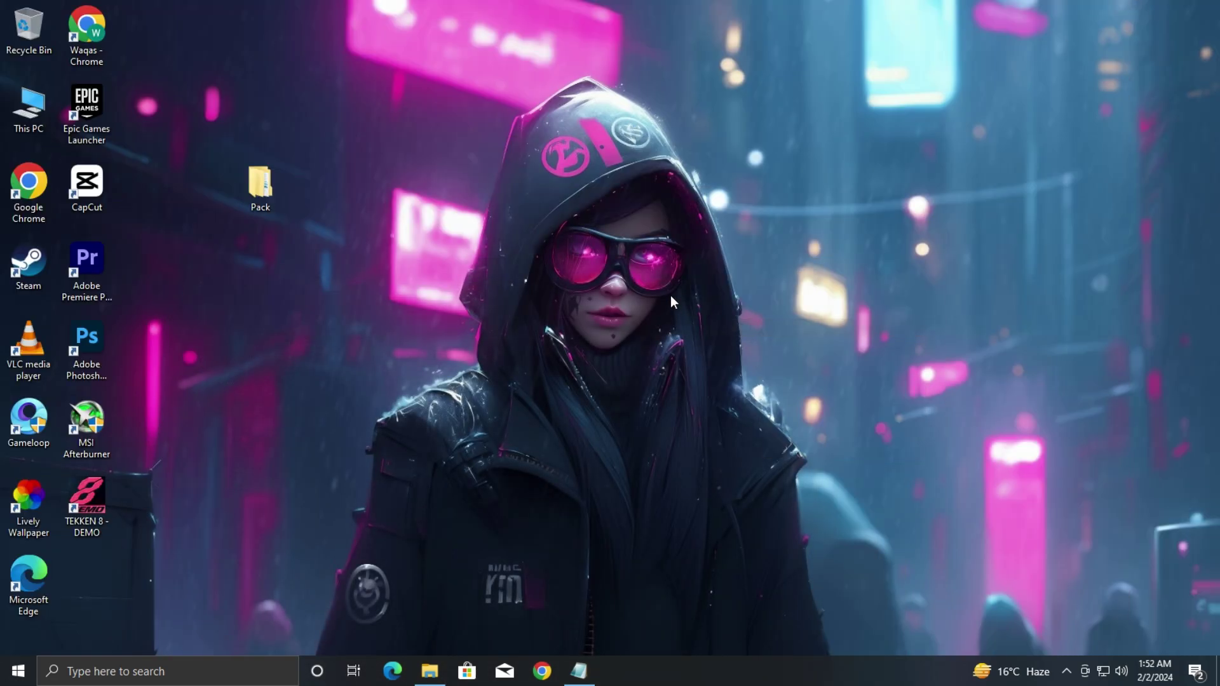
right_click(670, 296)
click(724, 309)
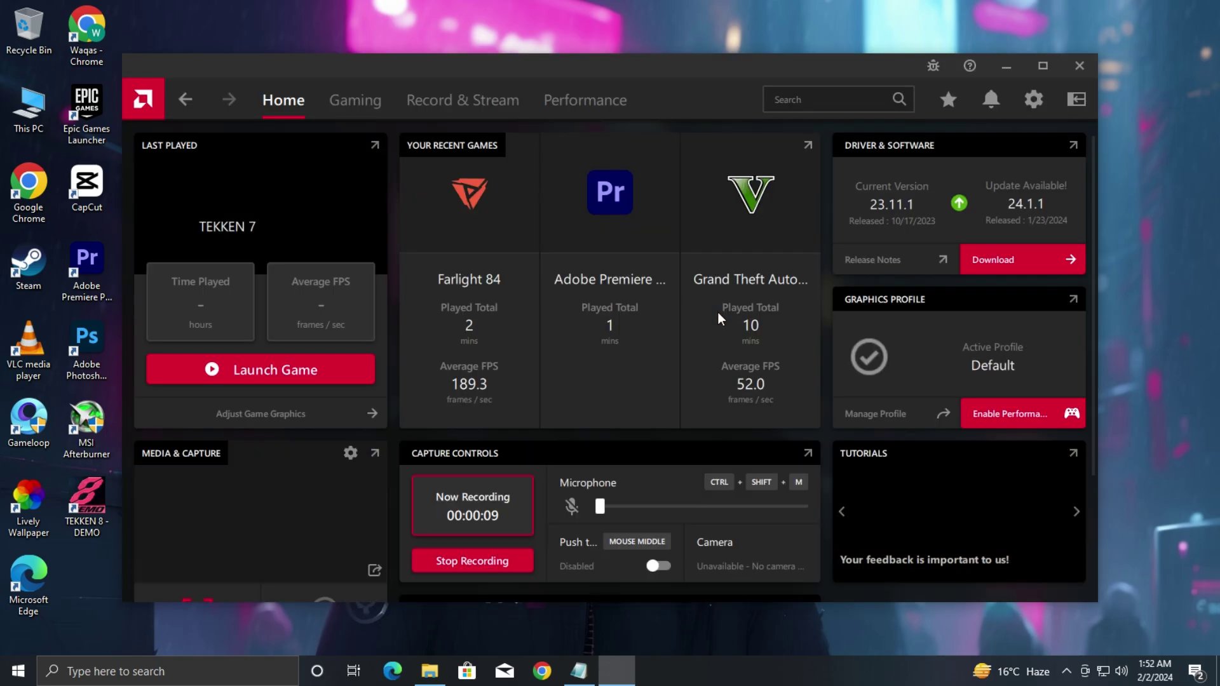
click(562, 106)
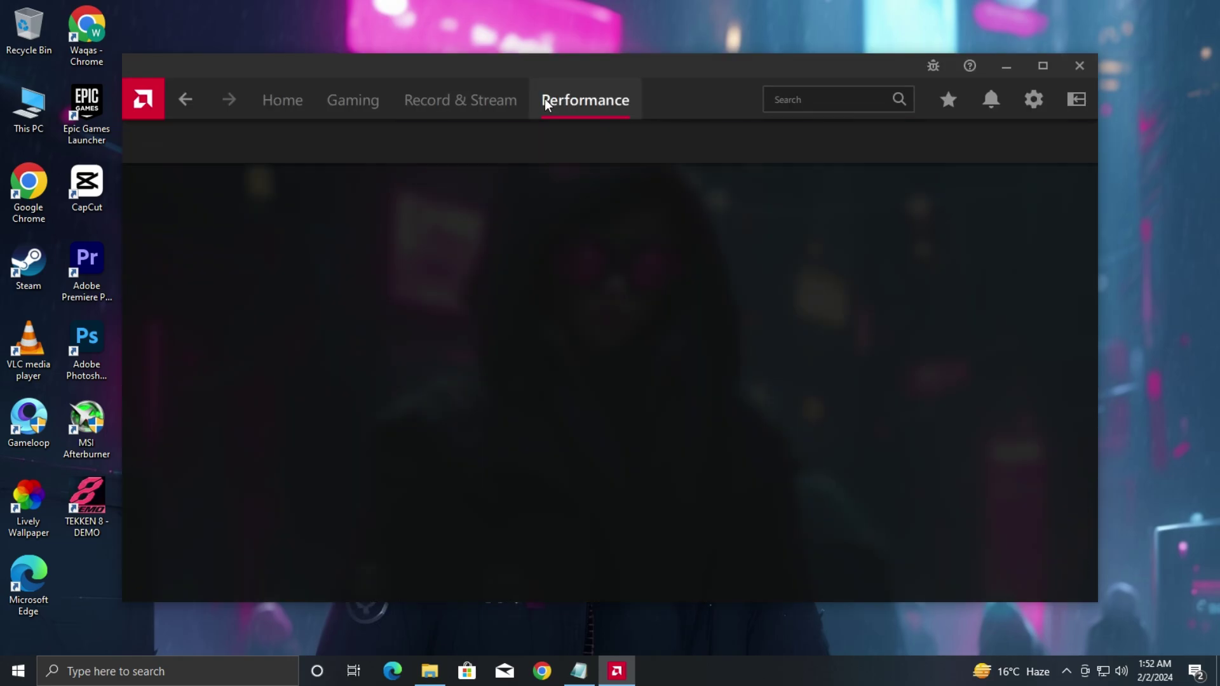
click(240, 139)
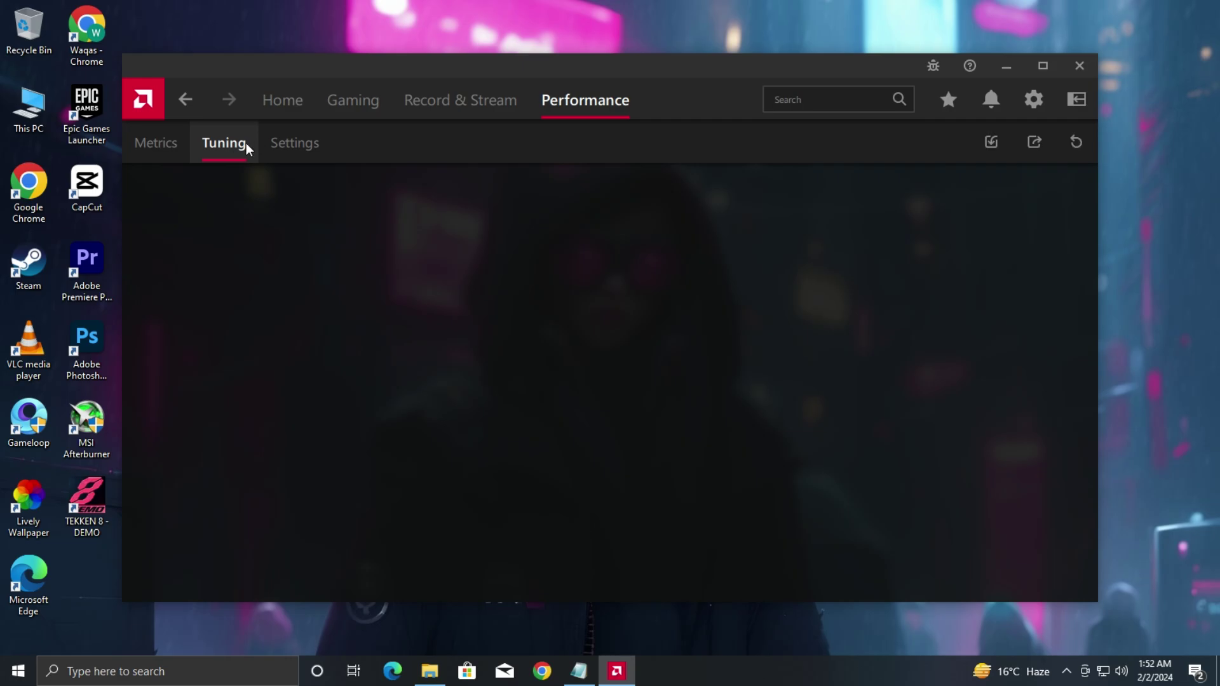
Step: Add a game tuning profile for Gameloop using its desktop shortcut as the application
click(1003, 207)
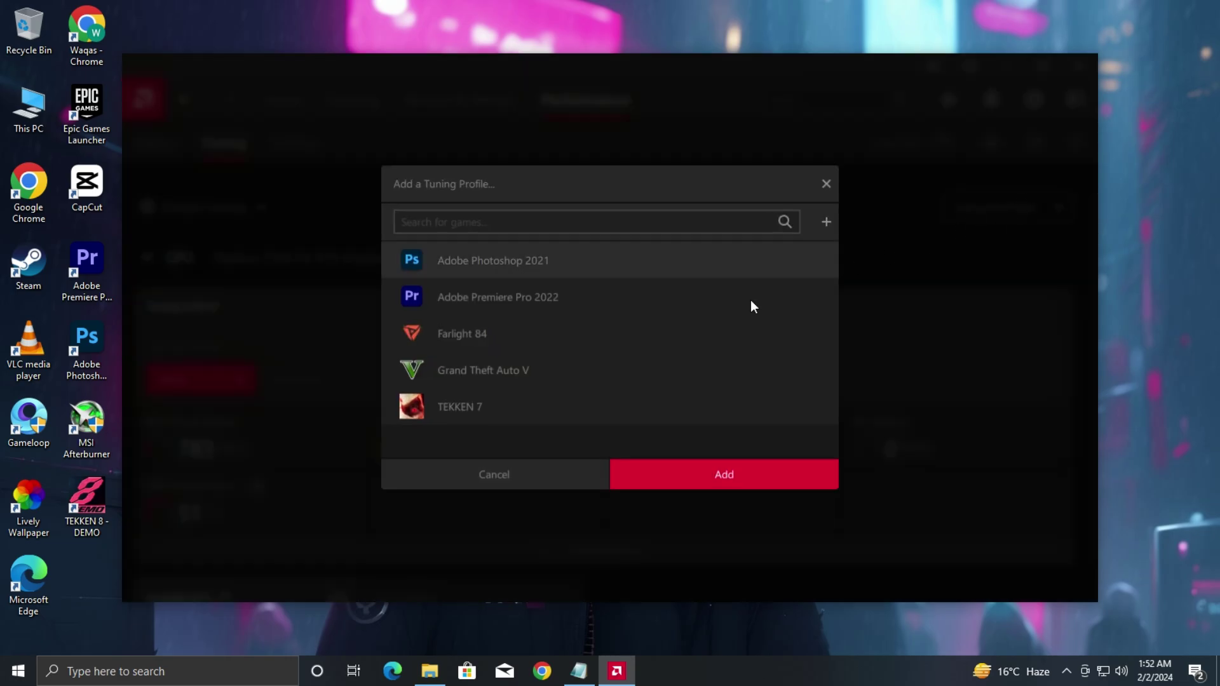
click(827, 223)
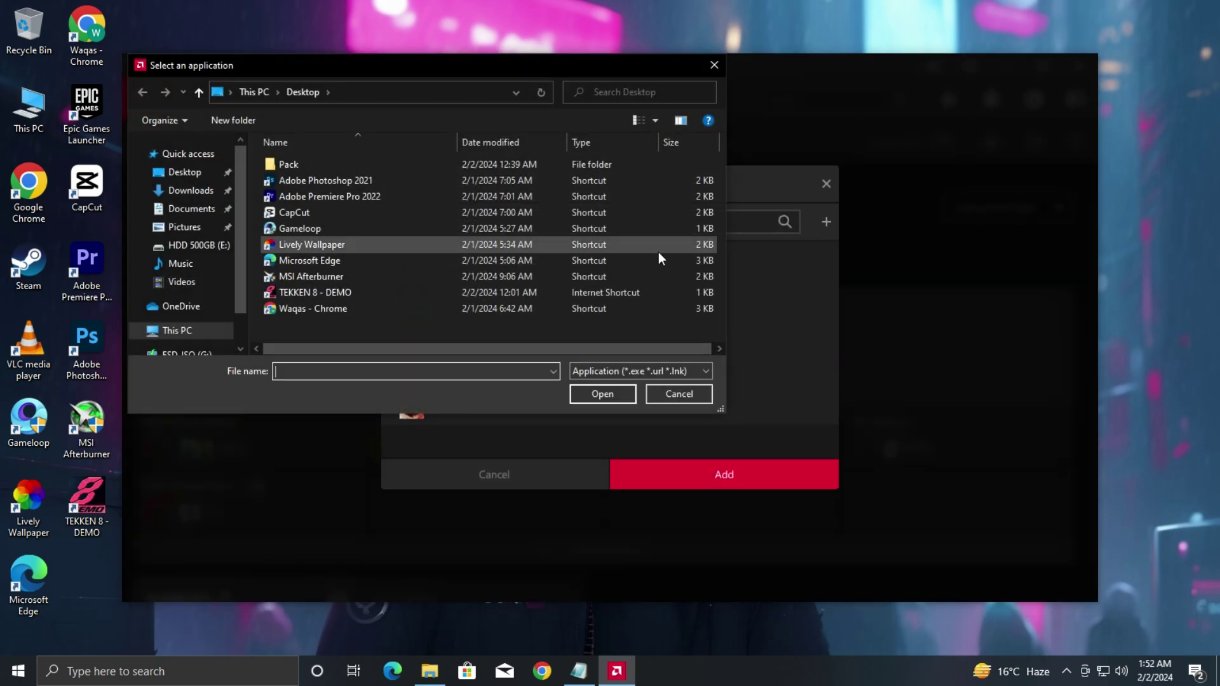
click(404, 230)
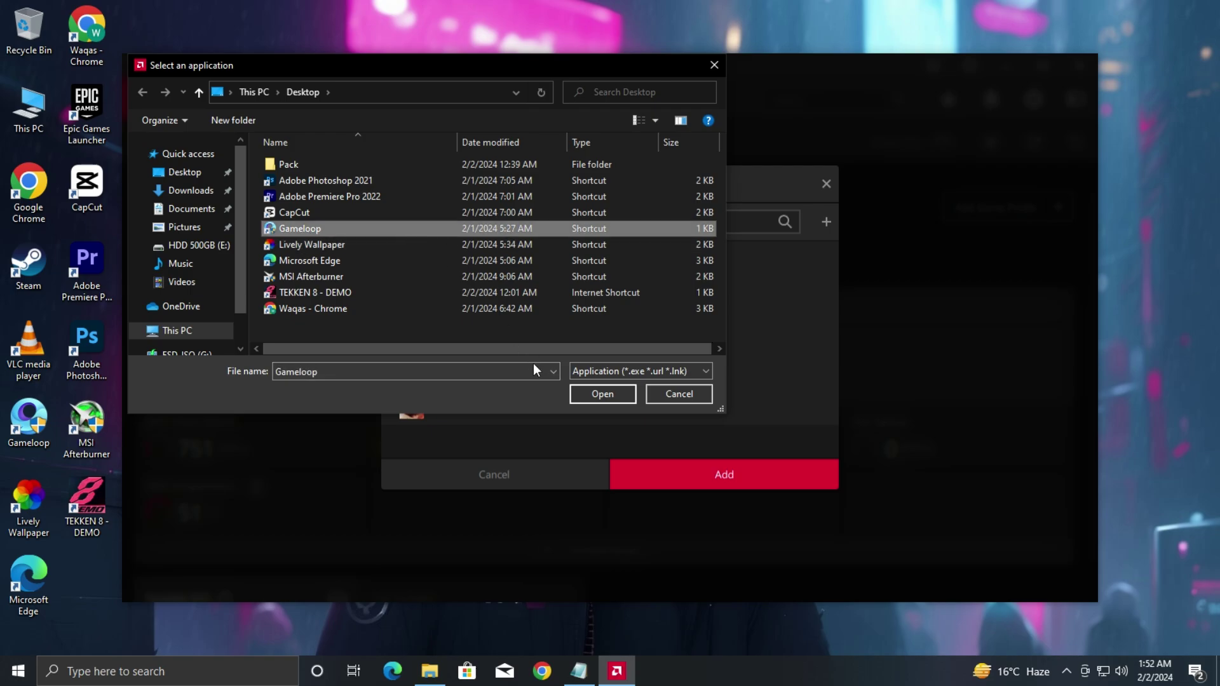
click(591, 394)
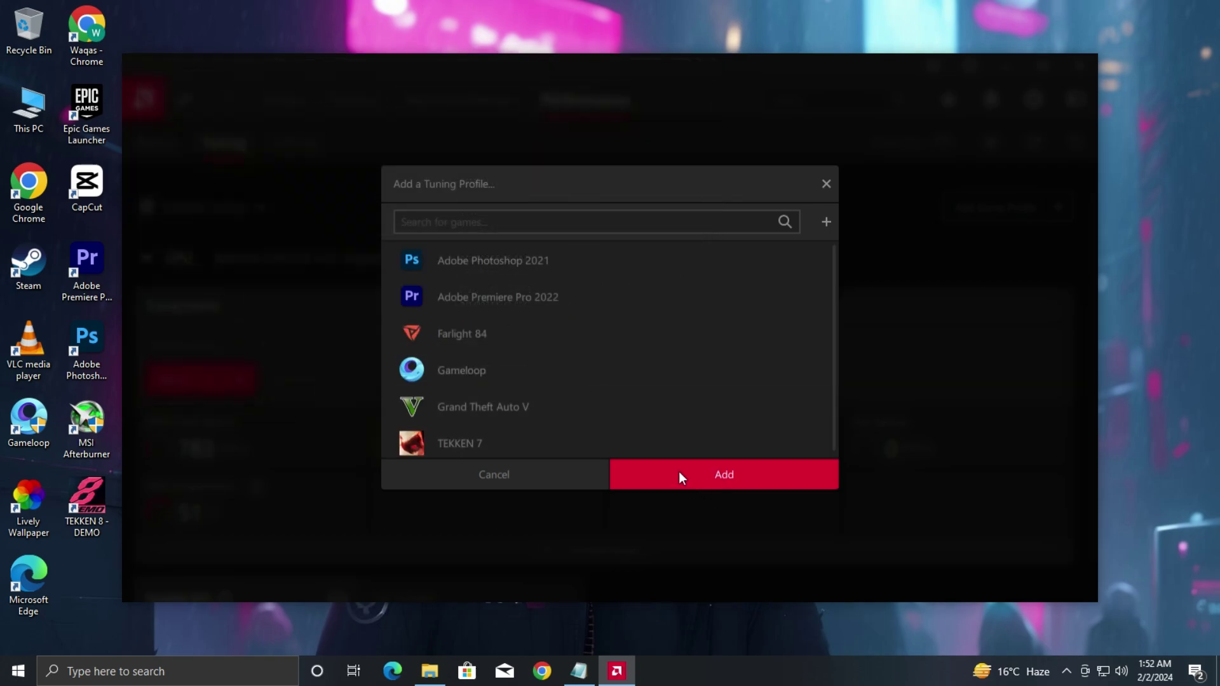
click(563, 382)
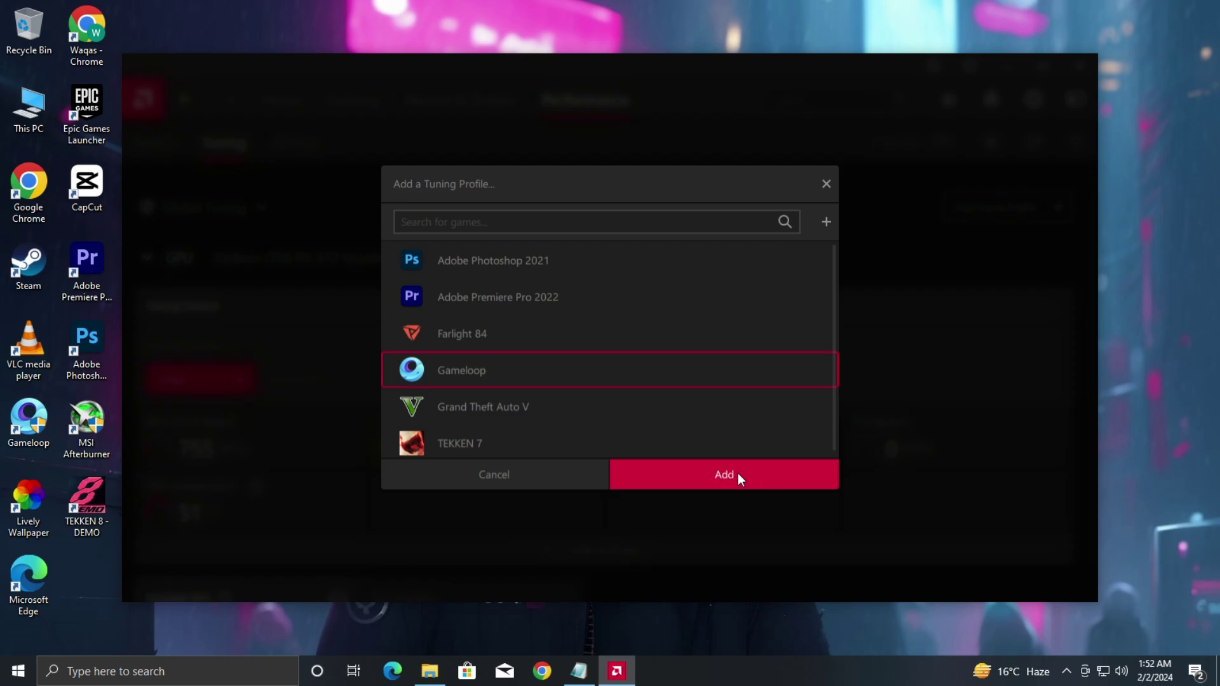
click(741, 474)
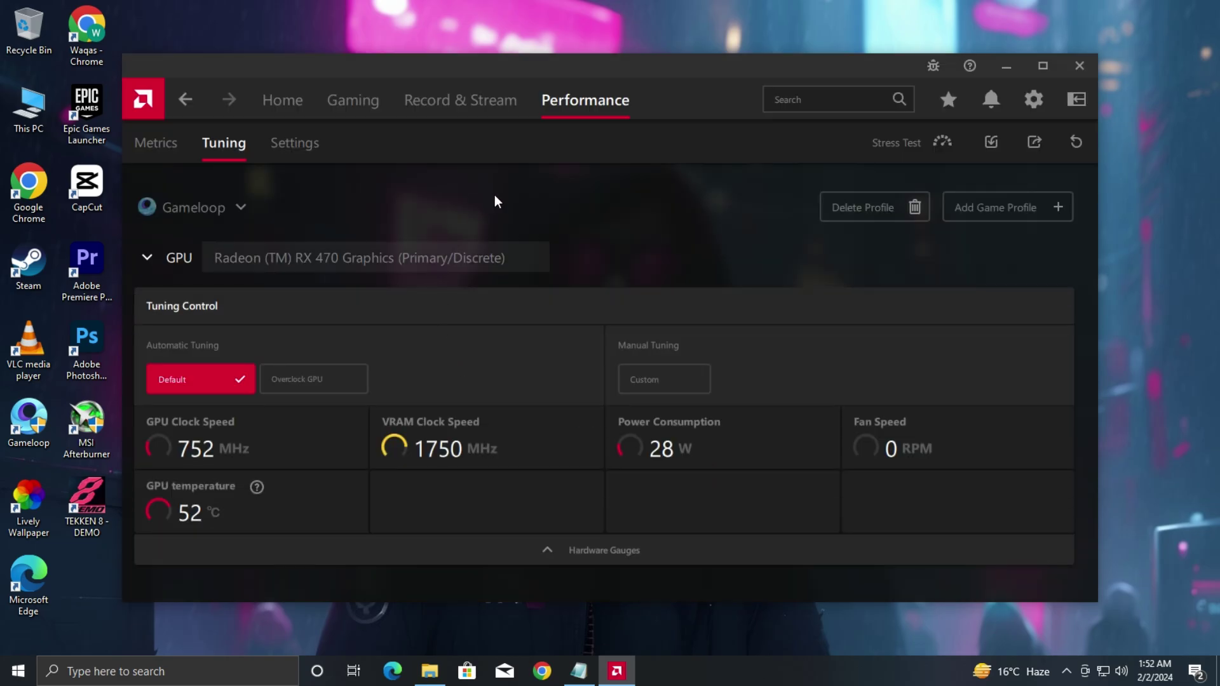
Step: Open Gameloop's game settings in a maximized window and set its Graphics Profile to Performance
click(363, 101)
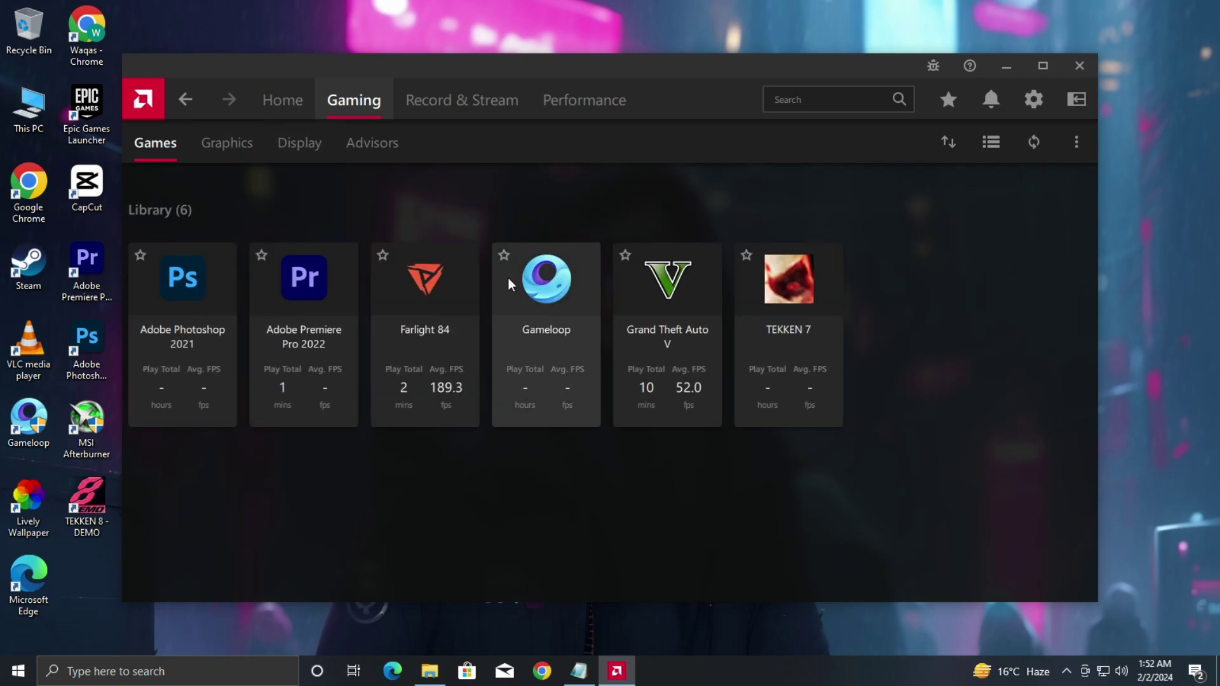
click(502, 277)
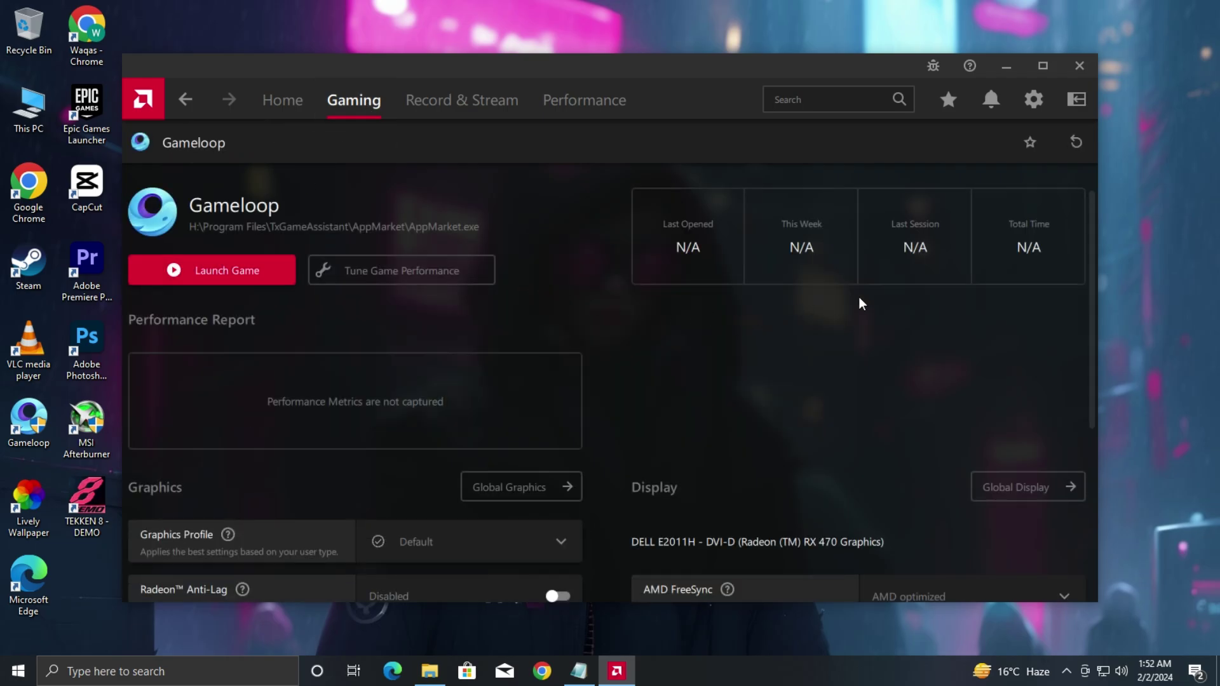
click(1043, 67)
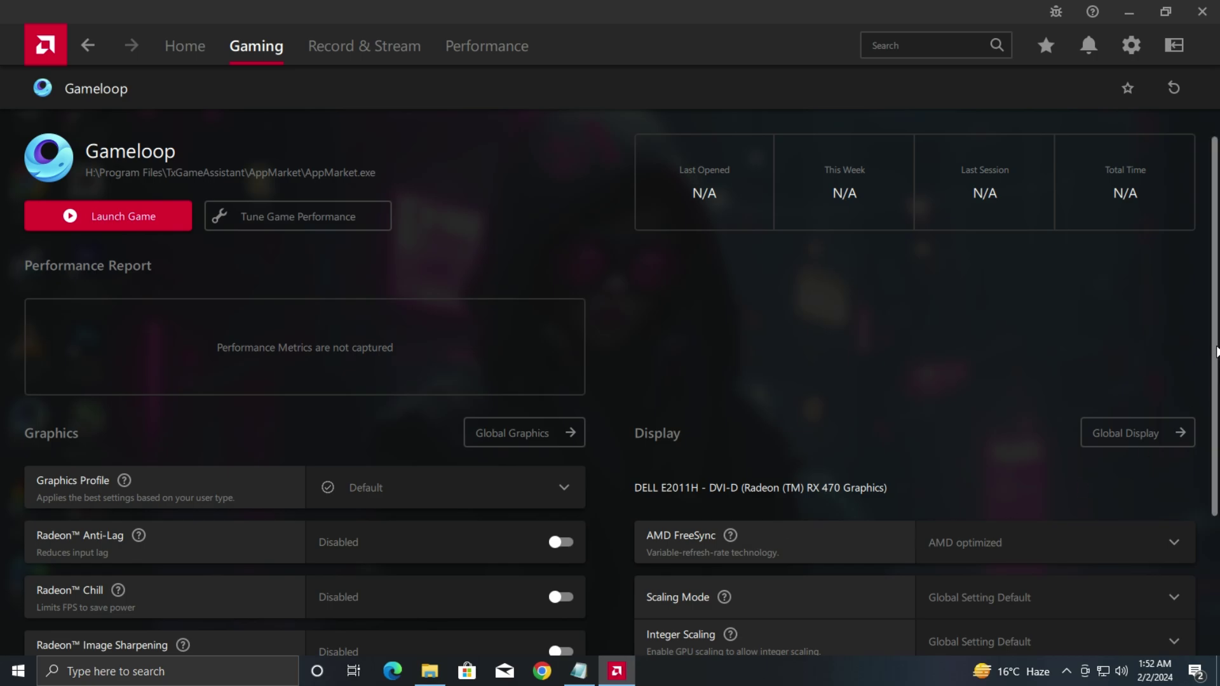
scroll(1216, 351, down, 5)
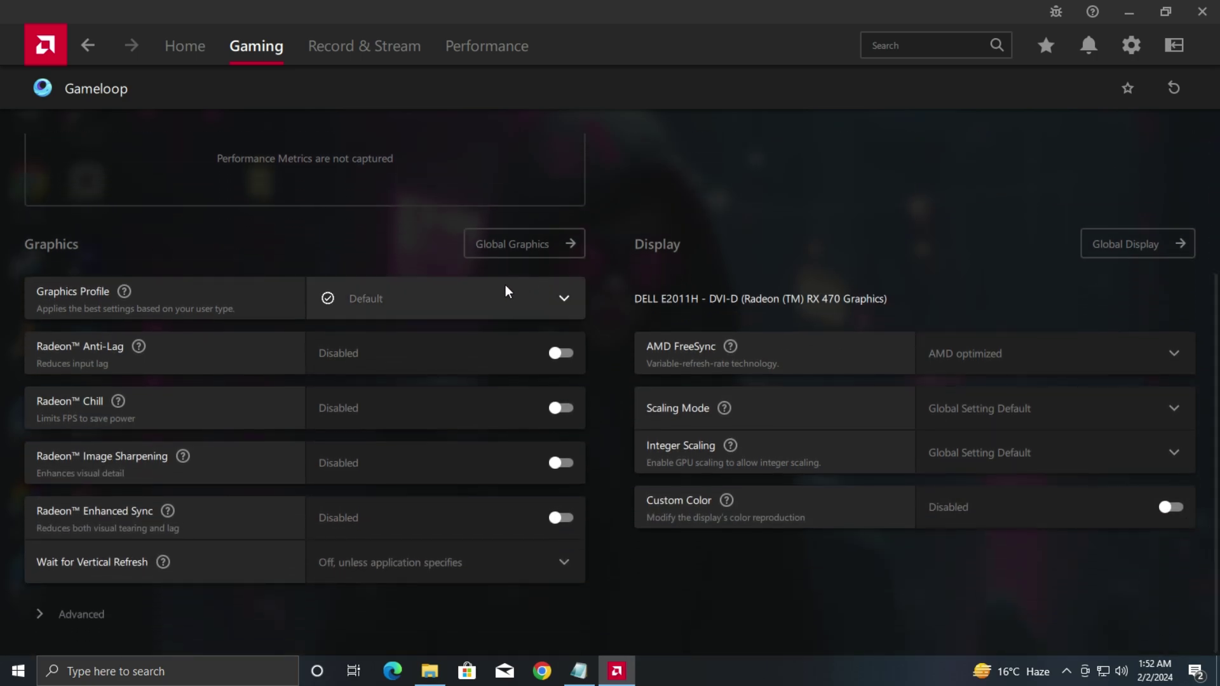
click(508, 292)
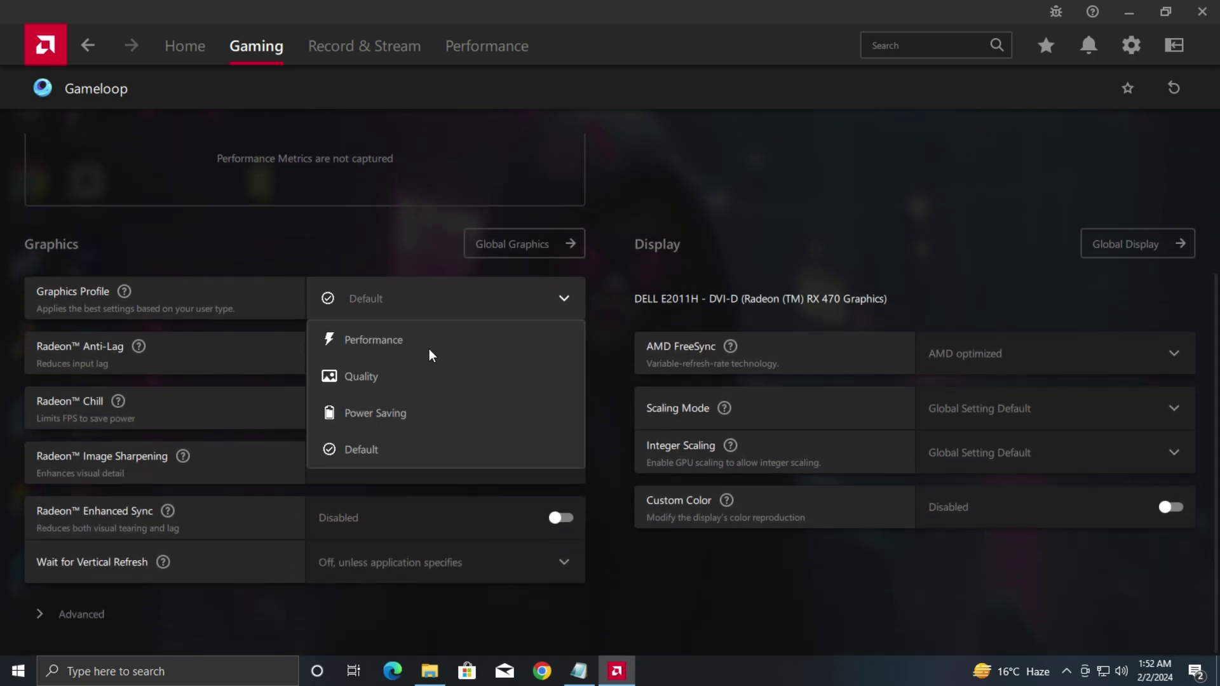
click(373, 341)
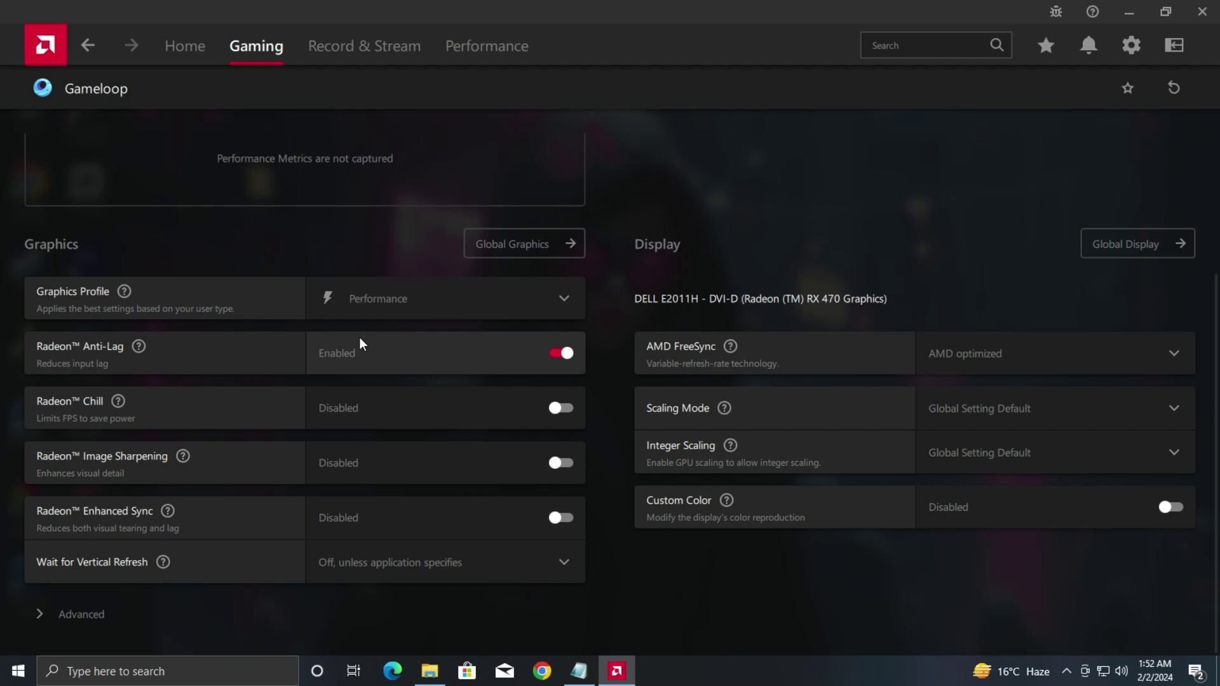
Step: Set Texture Filtering Quality to Performance in Gameloop's advanced graphics settings, then close AMD Software
click(89, 616)
scroll(1211, 535, down, 8)
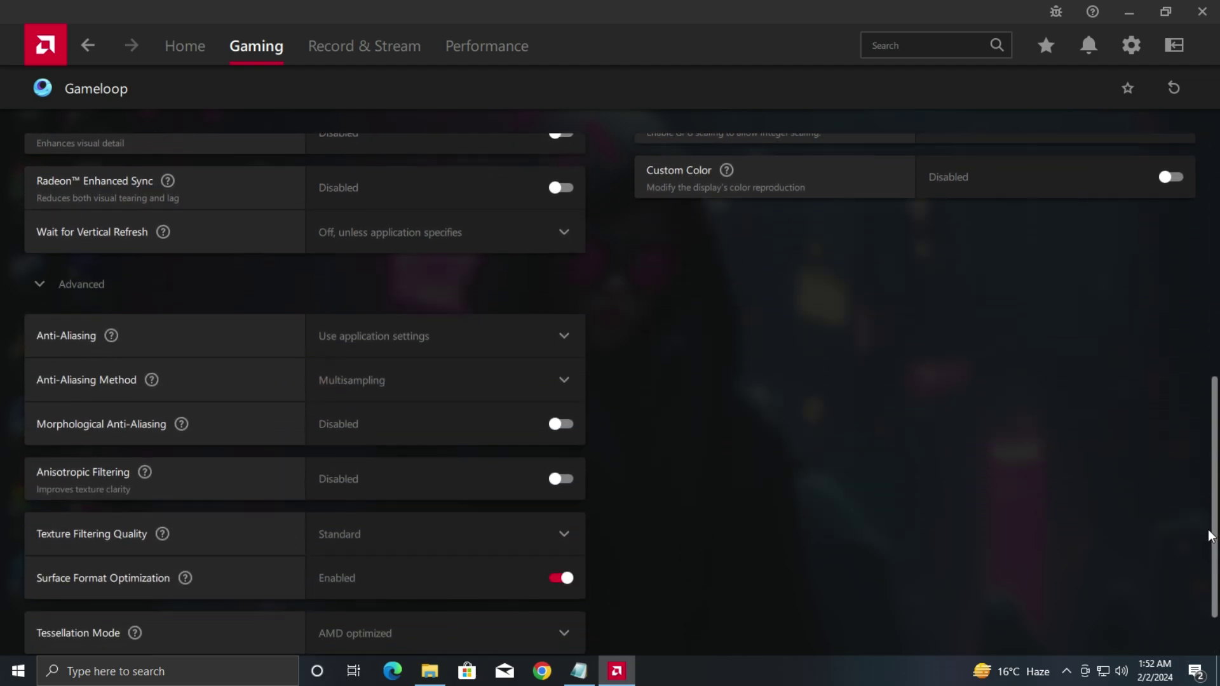
scroll(1211, 535, down, 2)
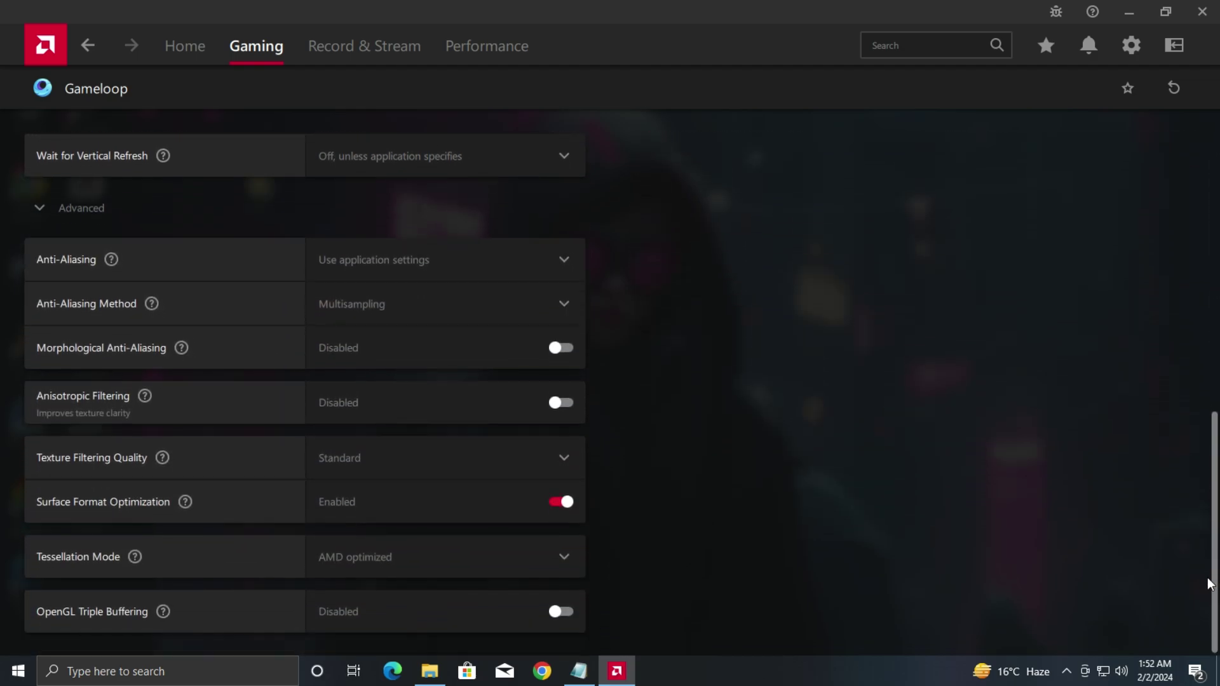
click(515, 470)
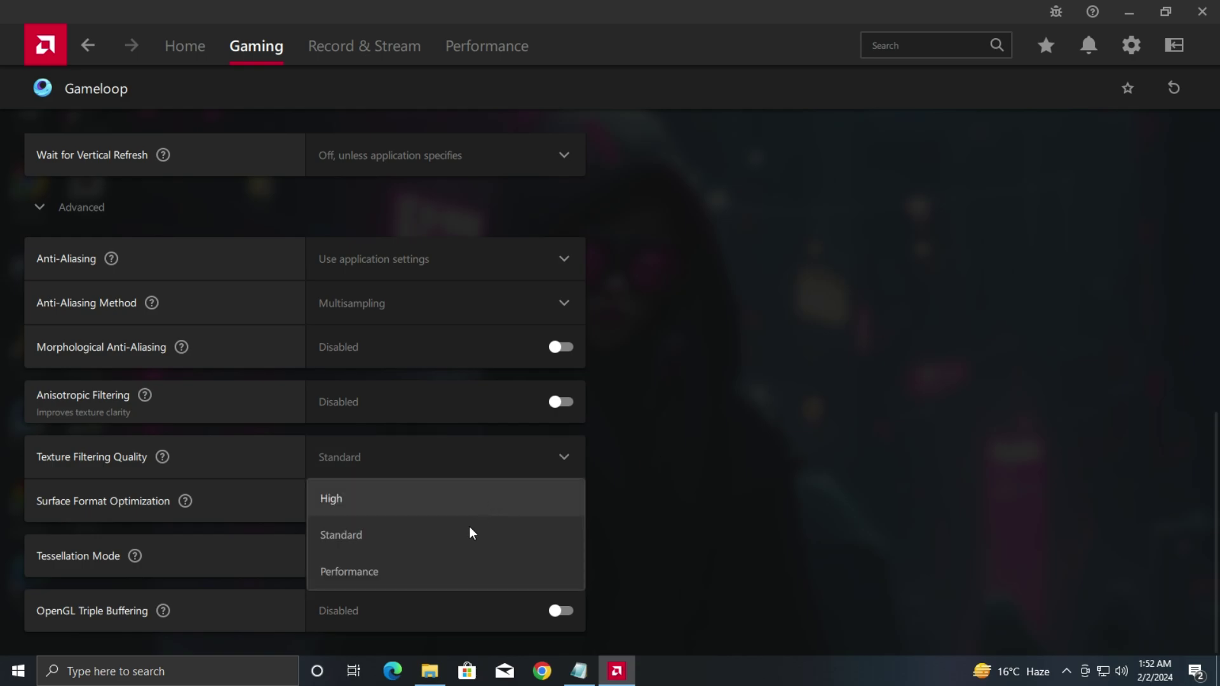
click(345, 574)
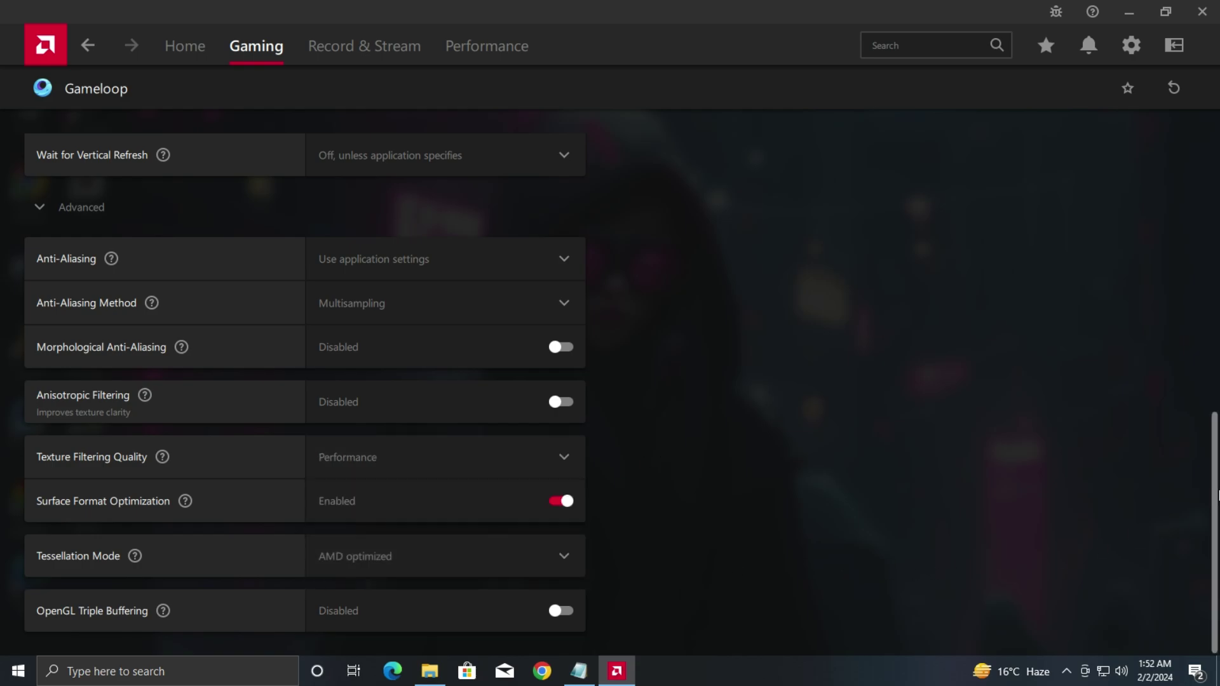
scroll(1215, 494, up, 10)
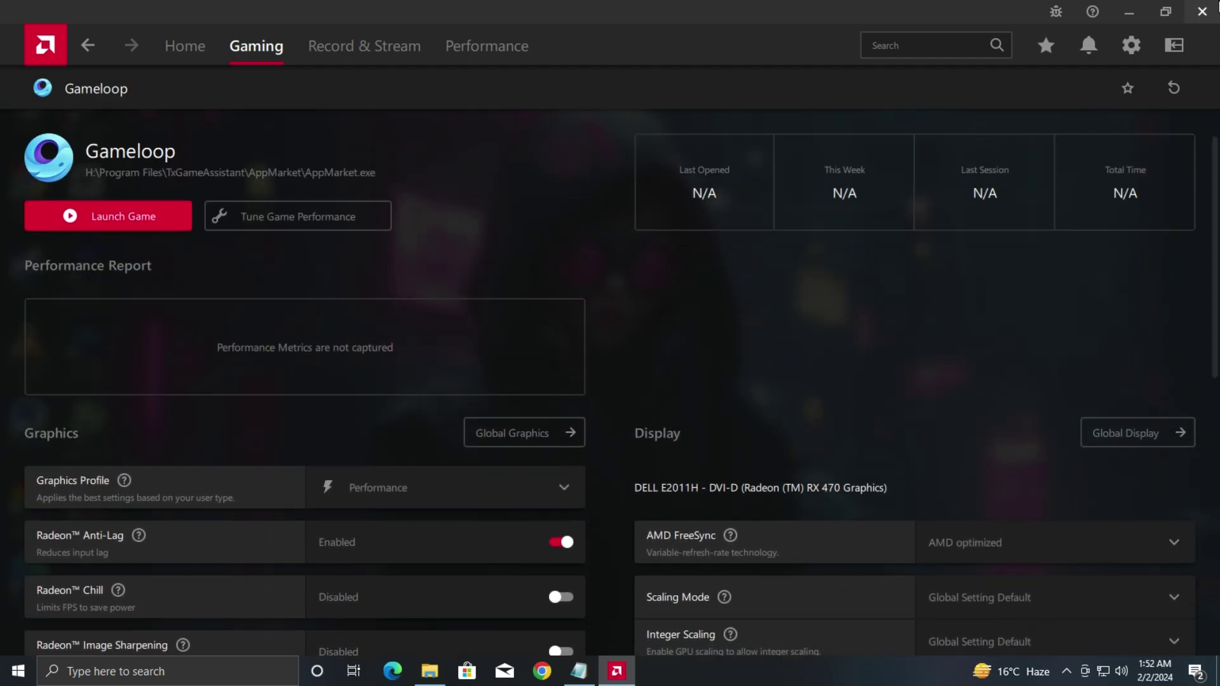
click(1201, 13)
Step: Launch Gameloop from the desktop, approving the permission prompt, and maximize its window
right_click(24, 420)
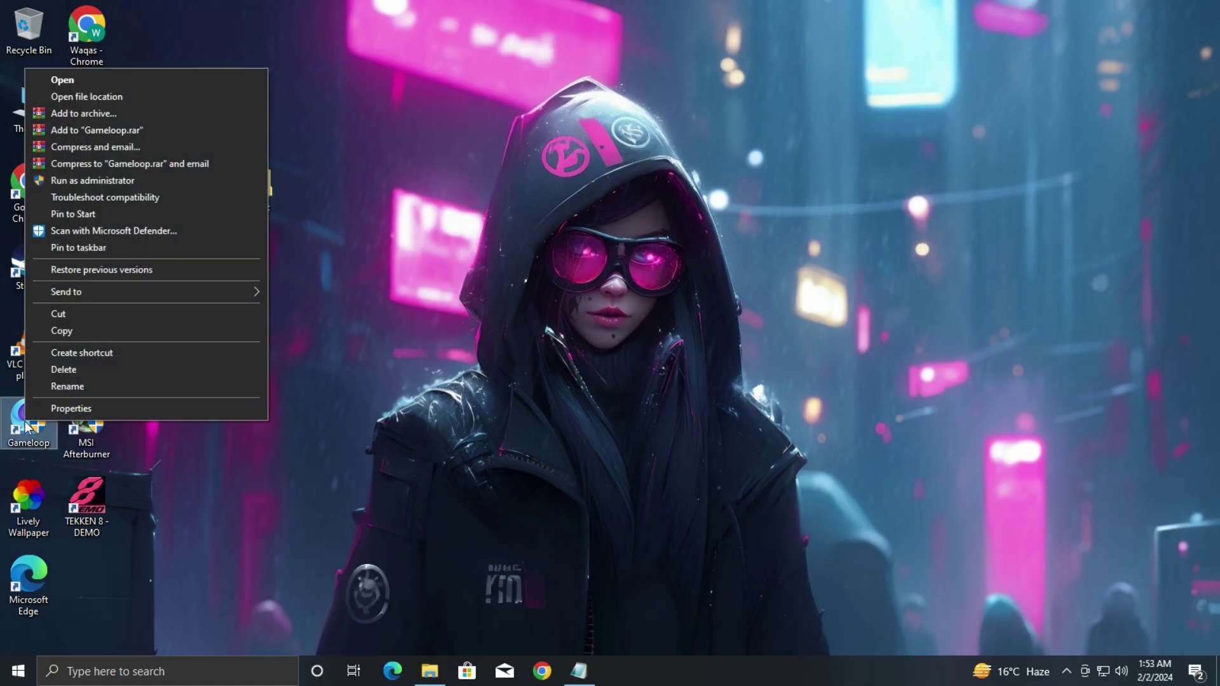
click(62, 80)
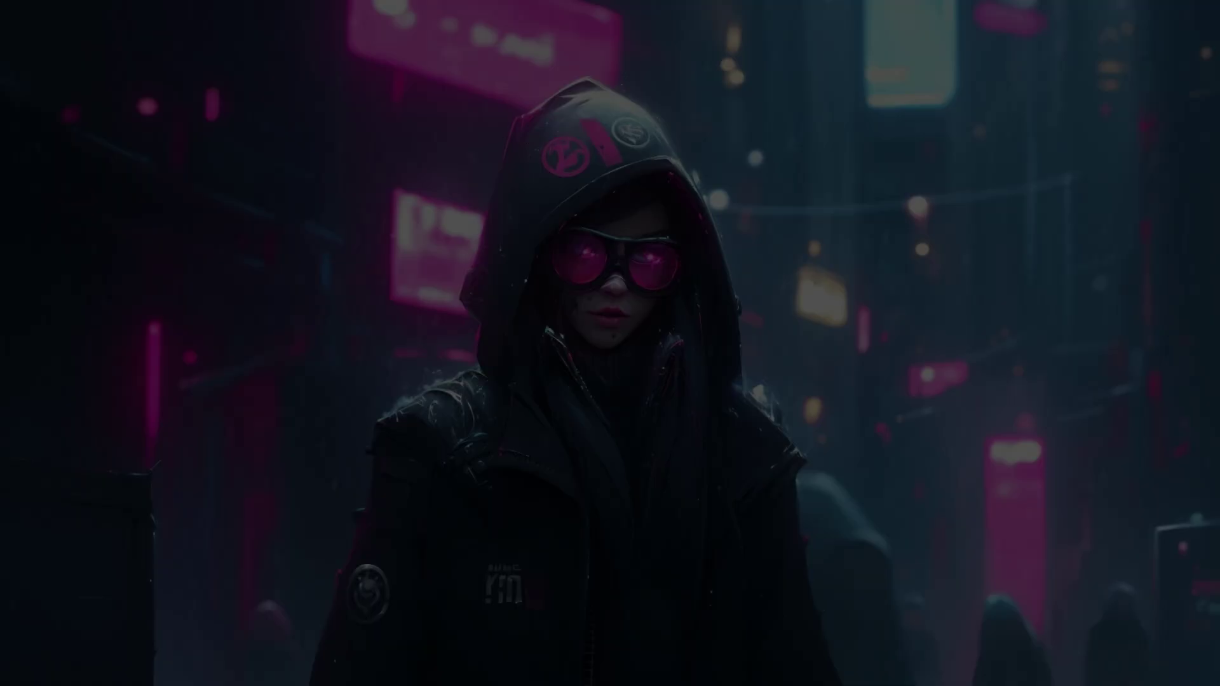
click(483, 445)
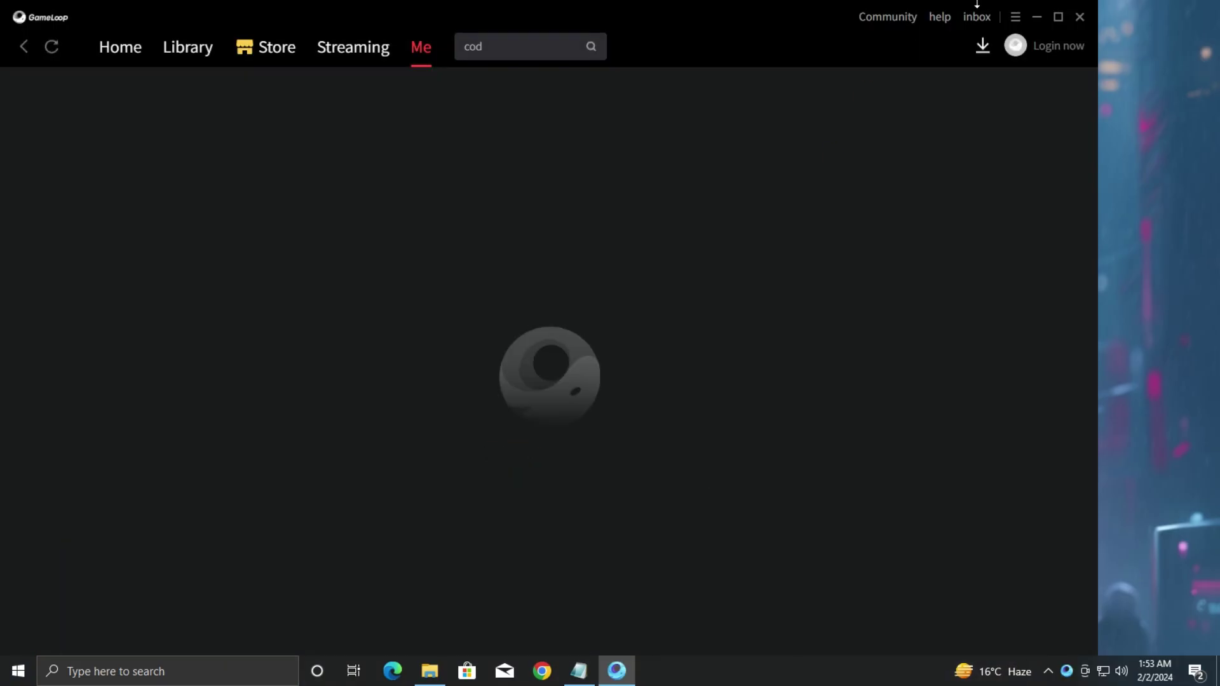
click(1057, 17)
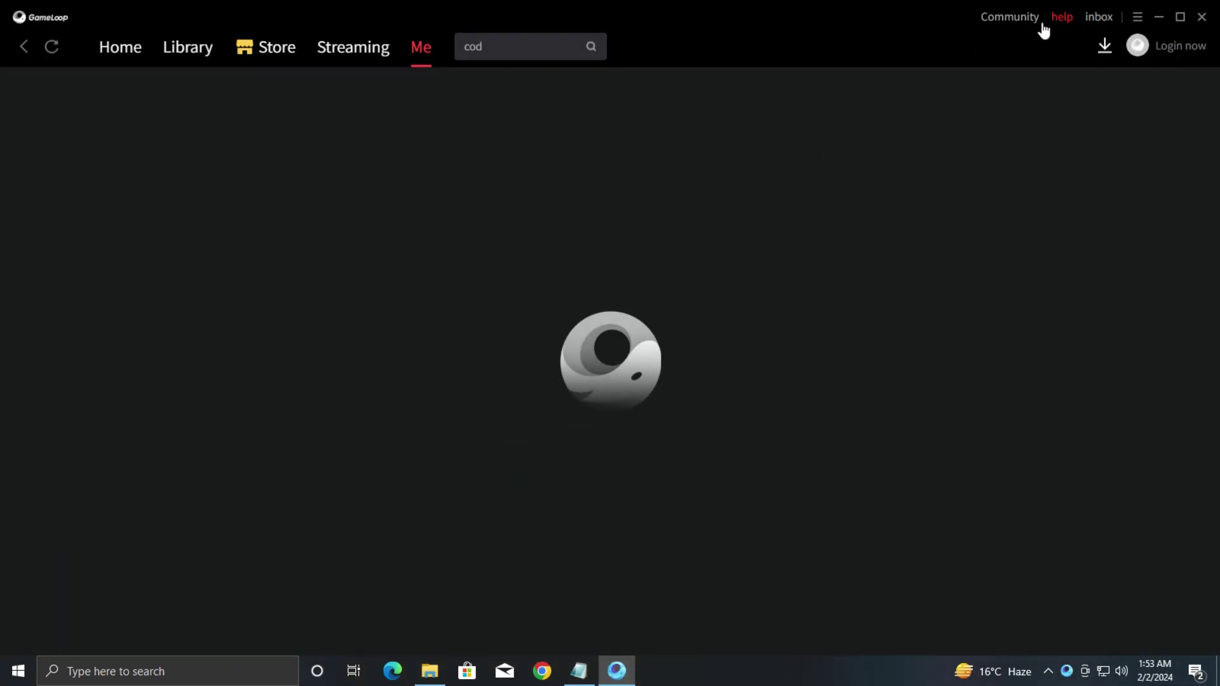
Step: Set Anti-aliasing to Off in Gameloop's engine settings
click(1138, 19)
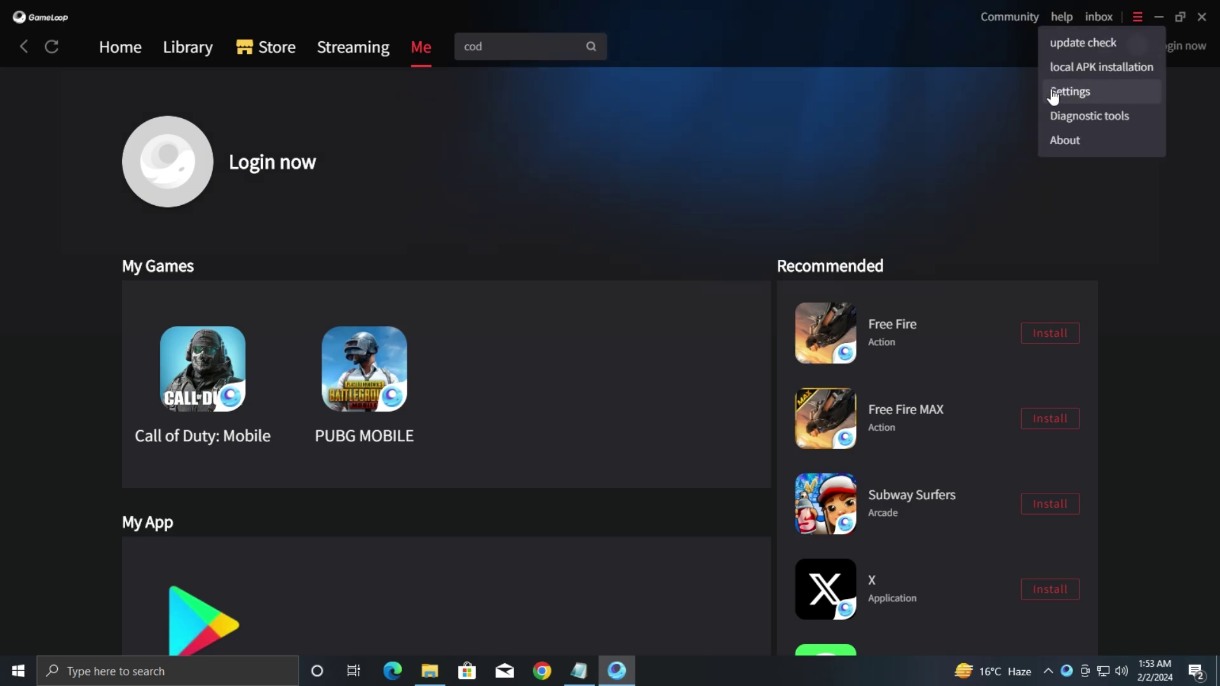
click(1093, 97)
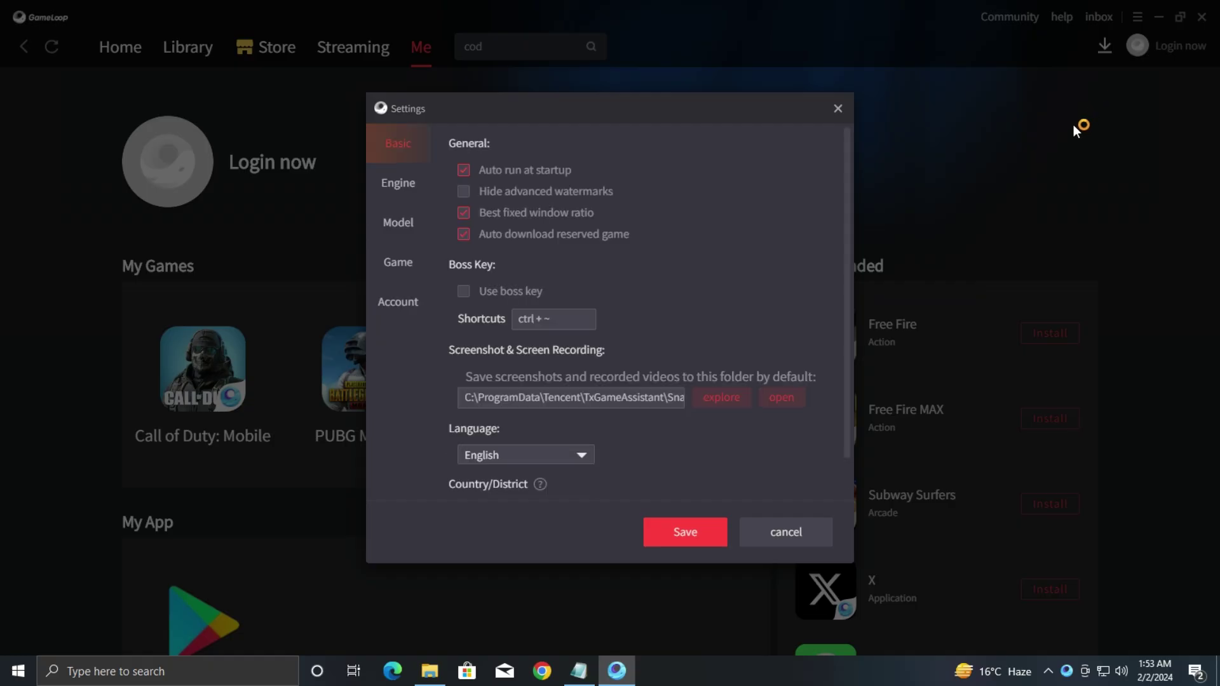
click(396, 197)
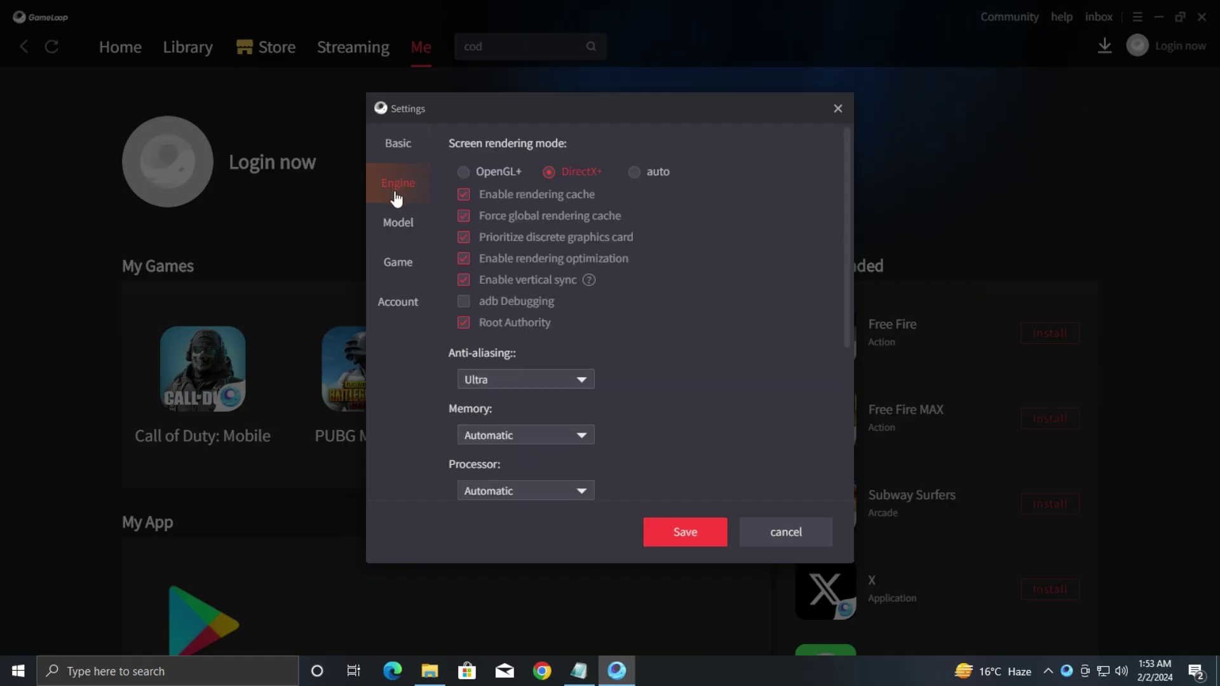
click(488, 378)
click(446, 408)
click(494, 382)
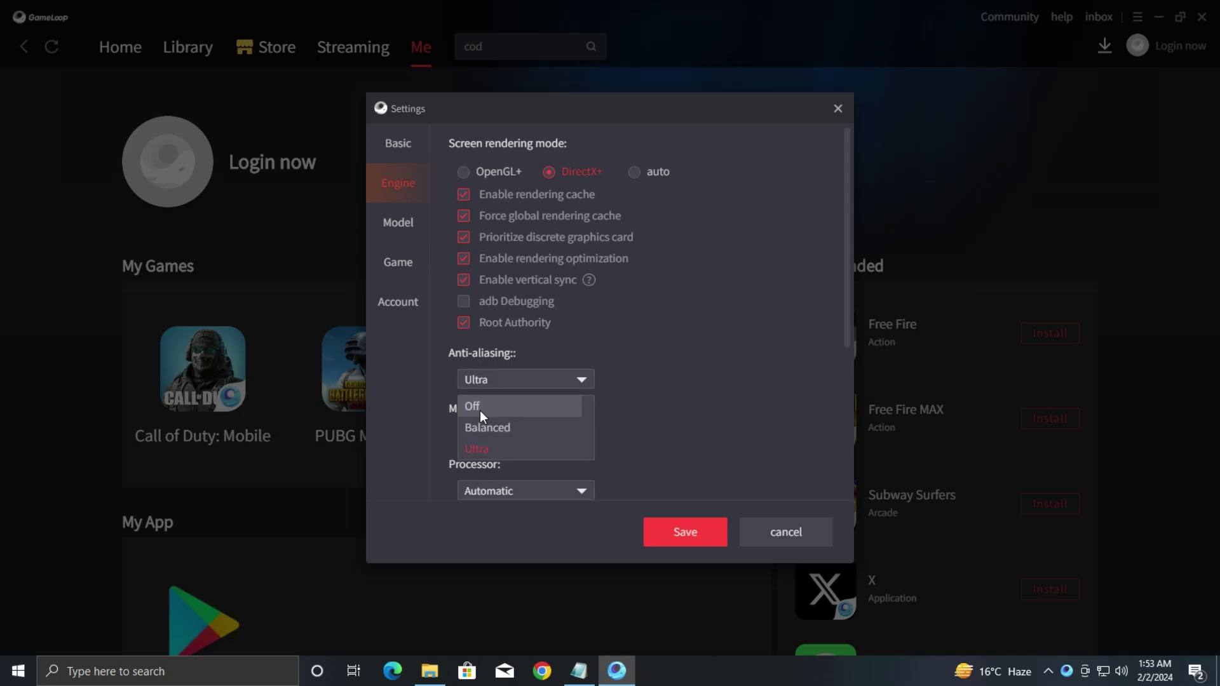
click(480, 410)
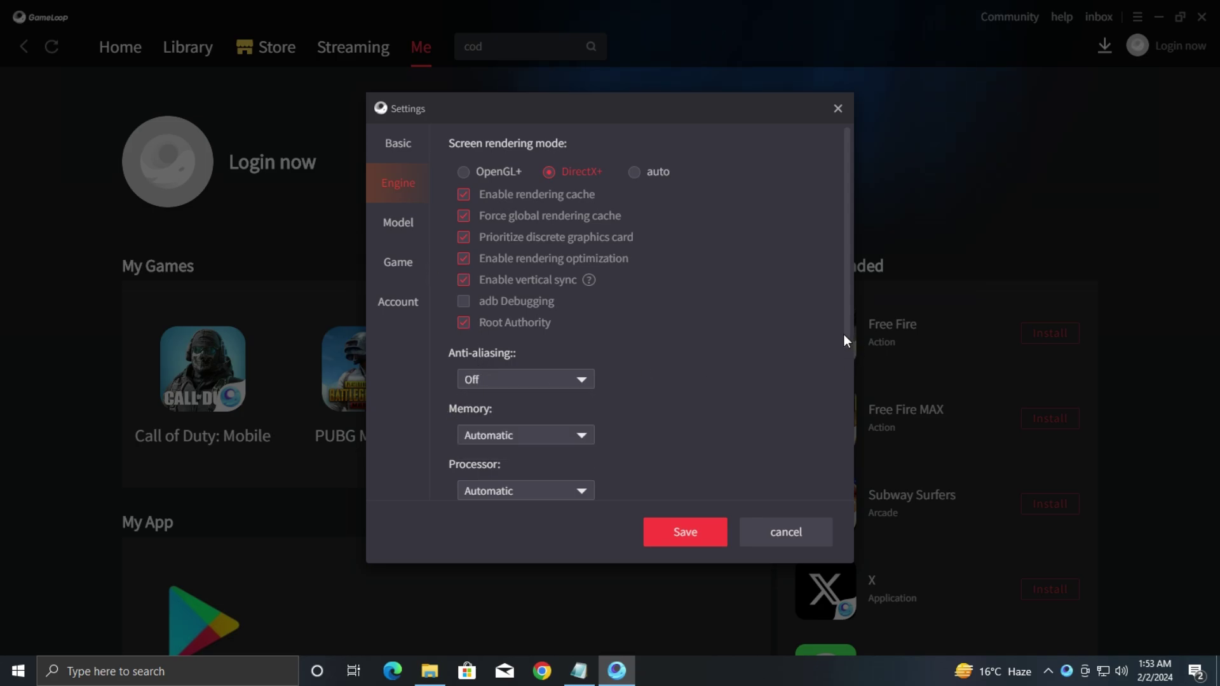
drag(843, 334, 839, 498)
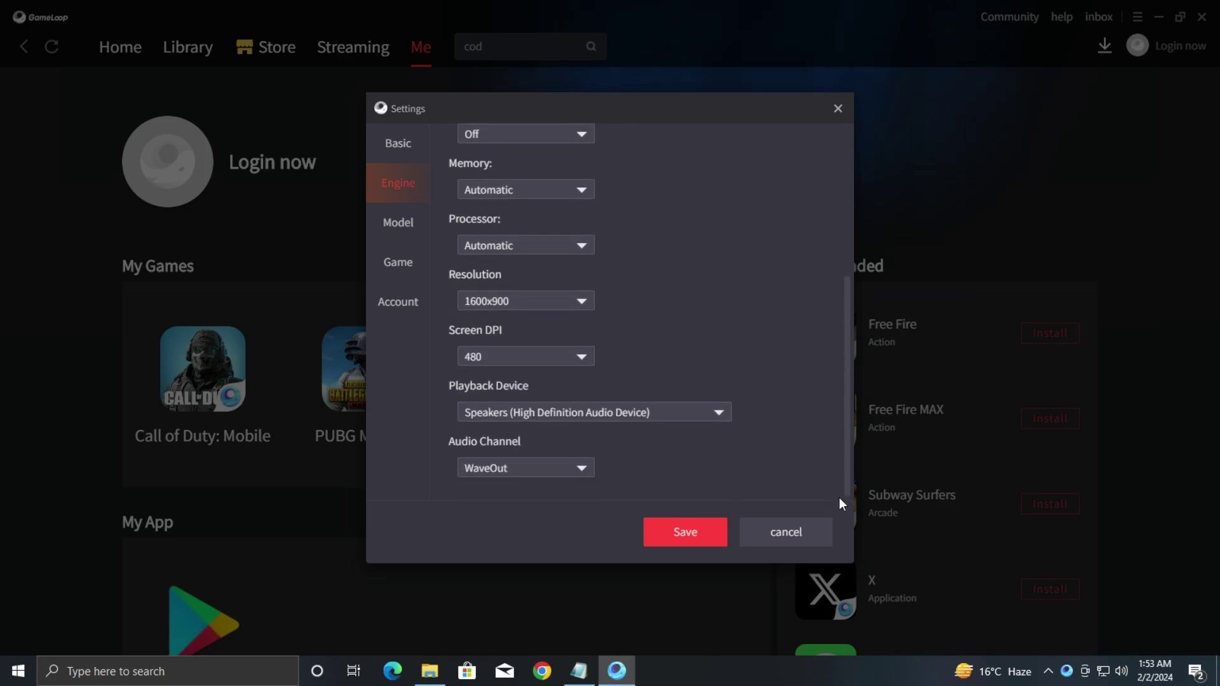
click(508, 357)
click(517, 469)
click(517, 469)
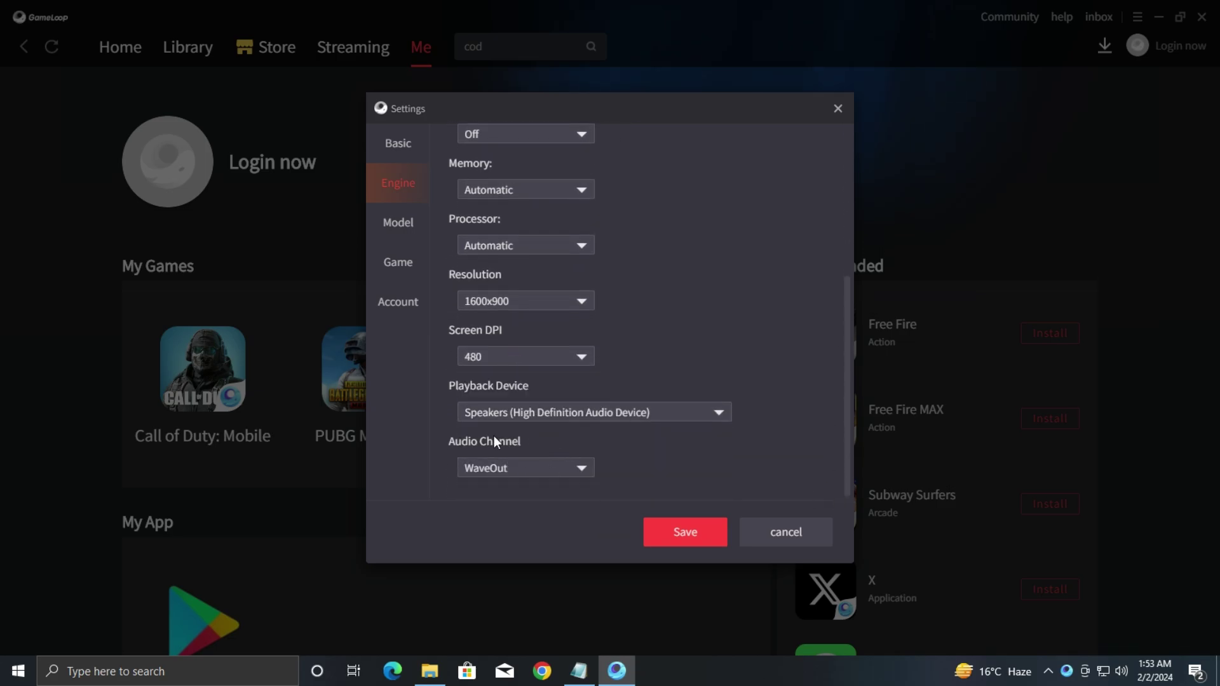
Step: Set Call of Duty: Mobile's game definition to SD 720P and graphics quality to Smooth, save the settings and close Gameloop
click(397, 235)
click(395, 266)
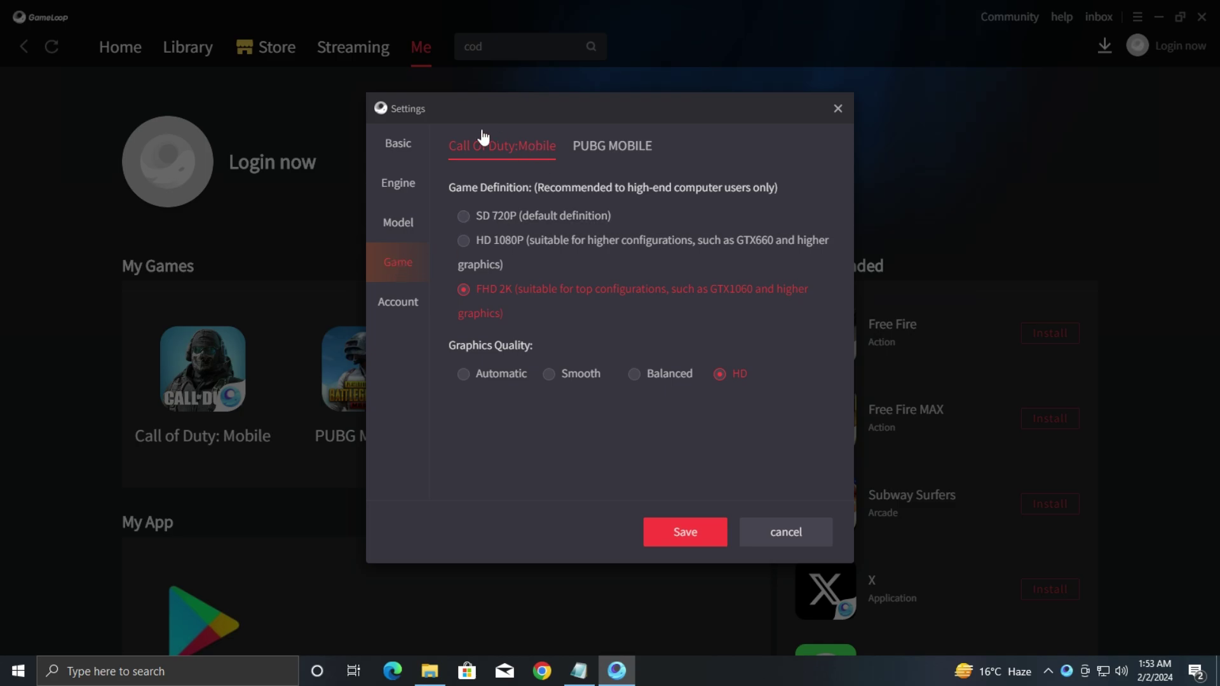
click(464, 217)
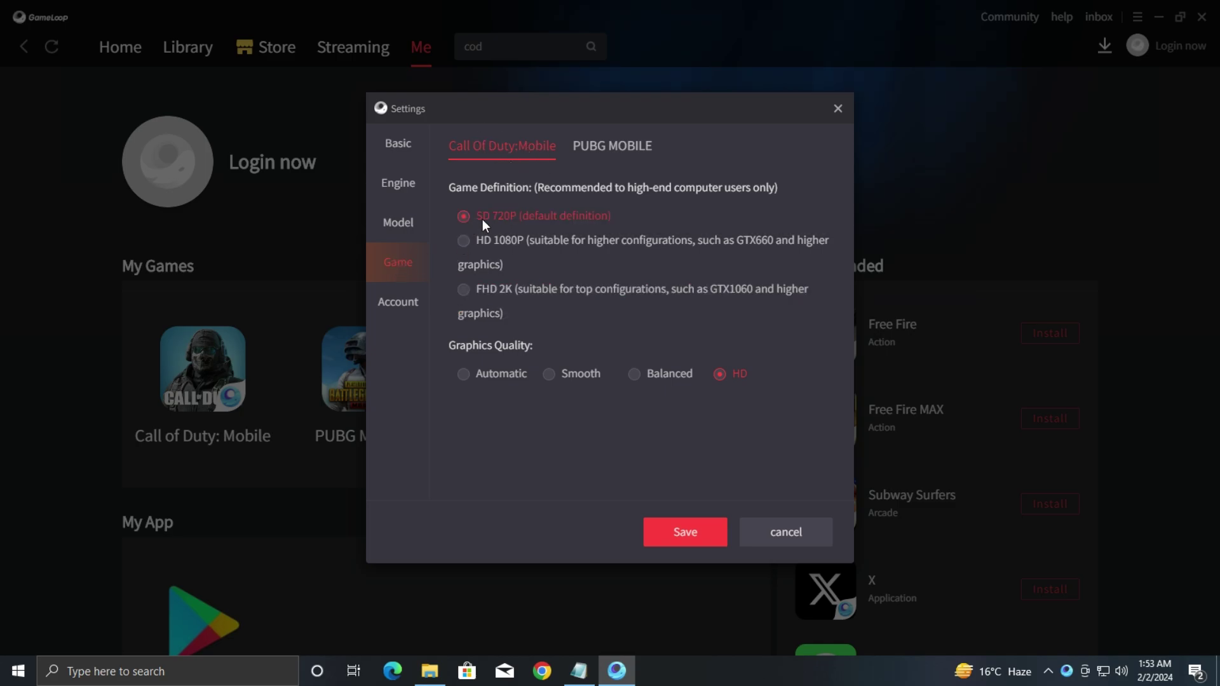
click(565, 379)
click(669, 535)
click(1199, 21)
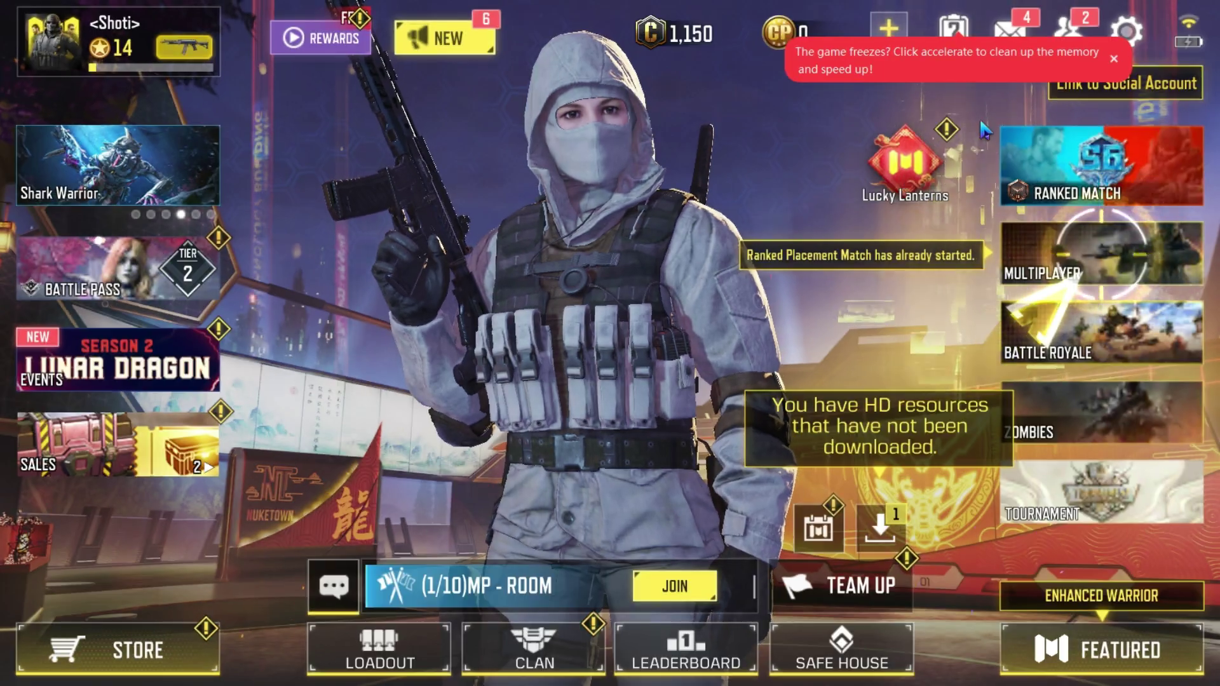
Step: In Call of Duty: Mobile's graphics settings, set Graphic Quality to Low and Frame Rate to Max, then leave the settings
click(1128, 35)
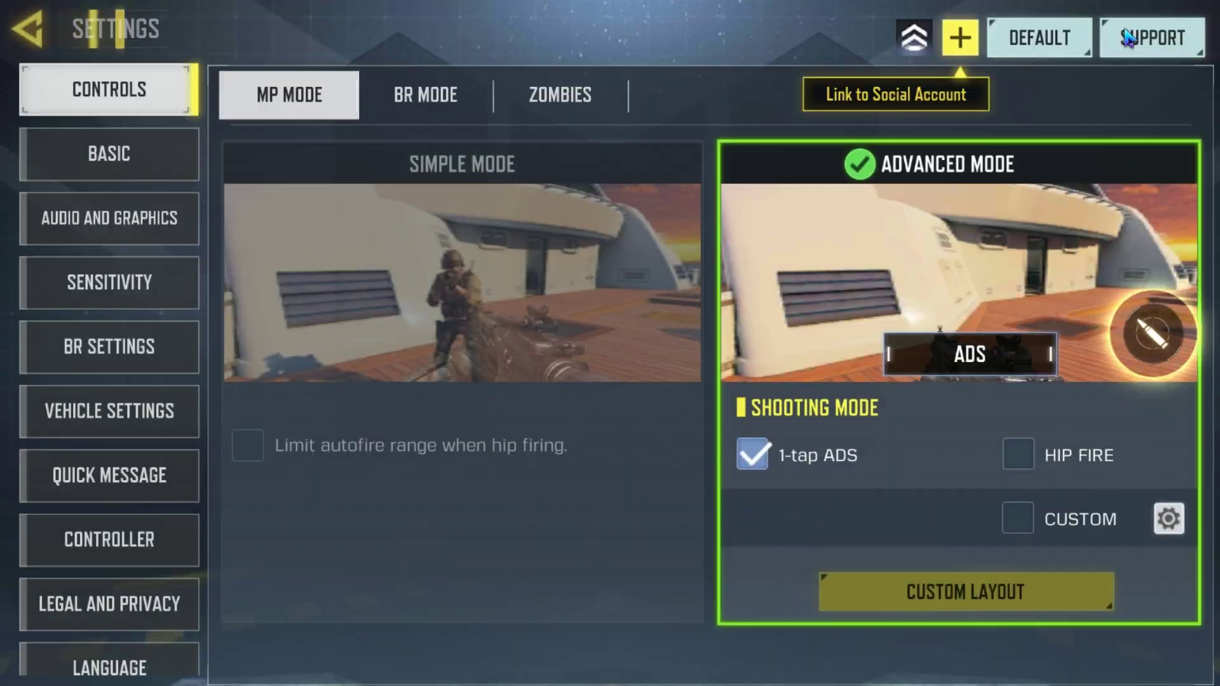
click(141, 239)
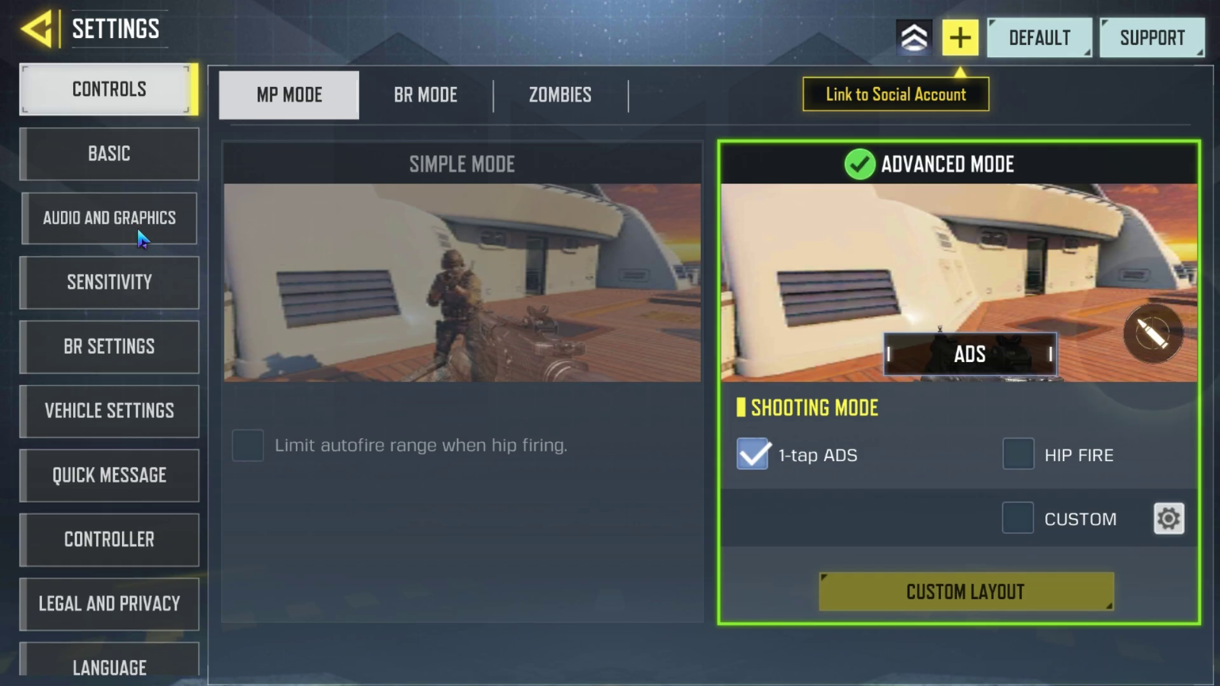
click(265, 236)
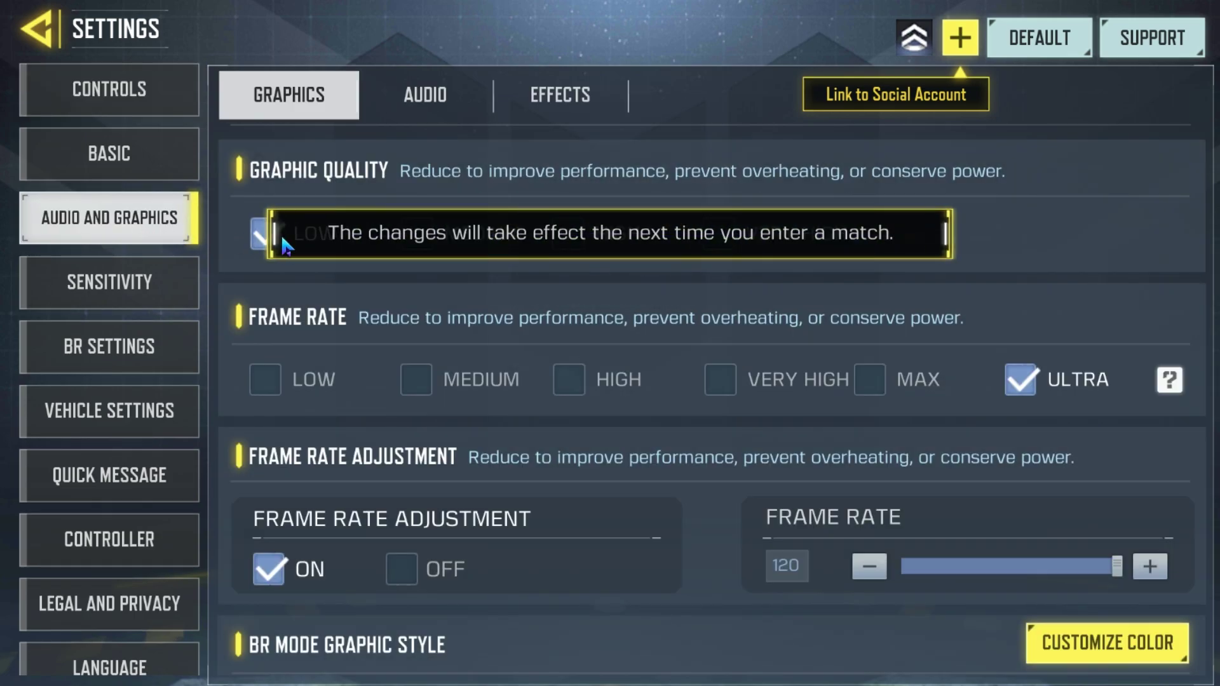
click(868, 391)
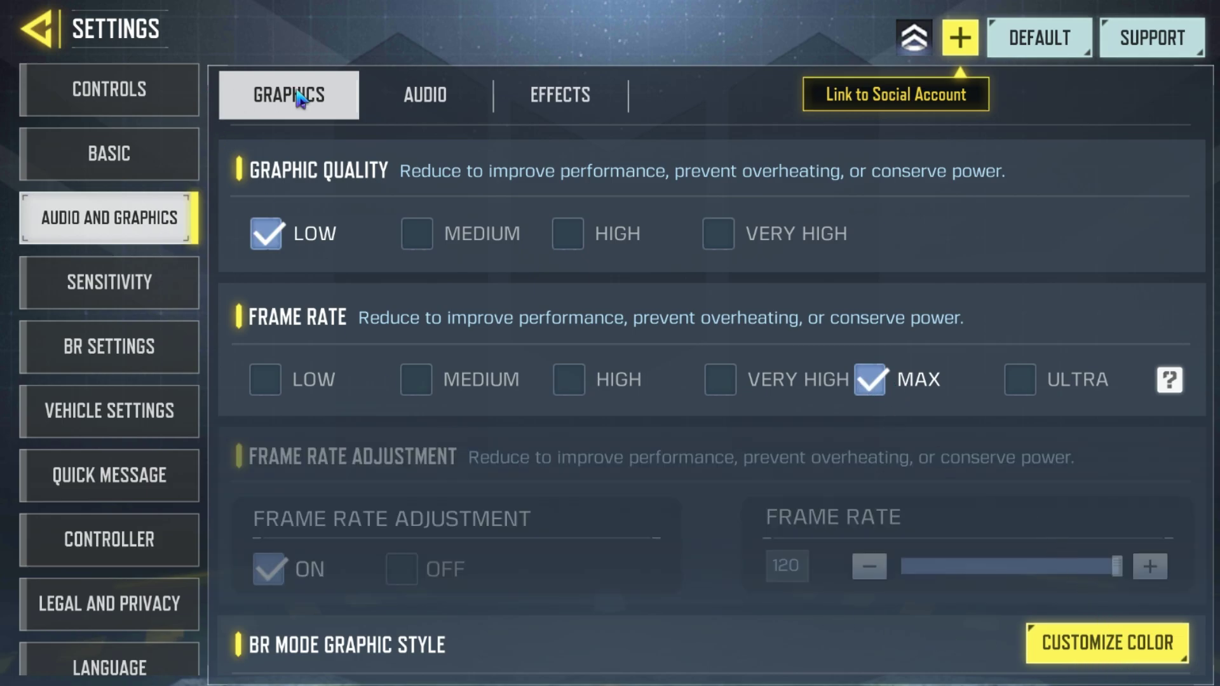
click(39, 29)
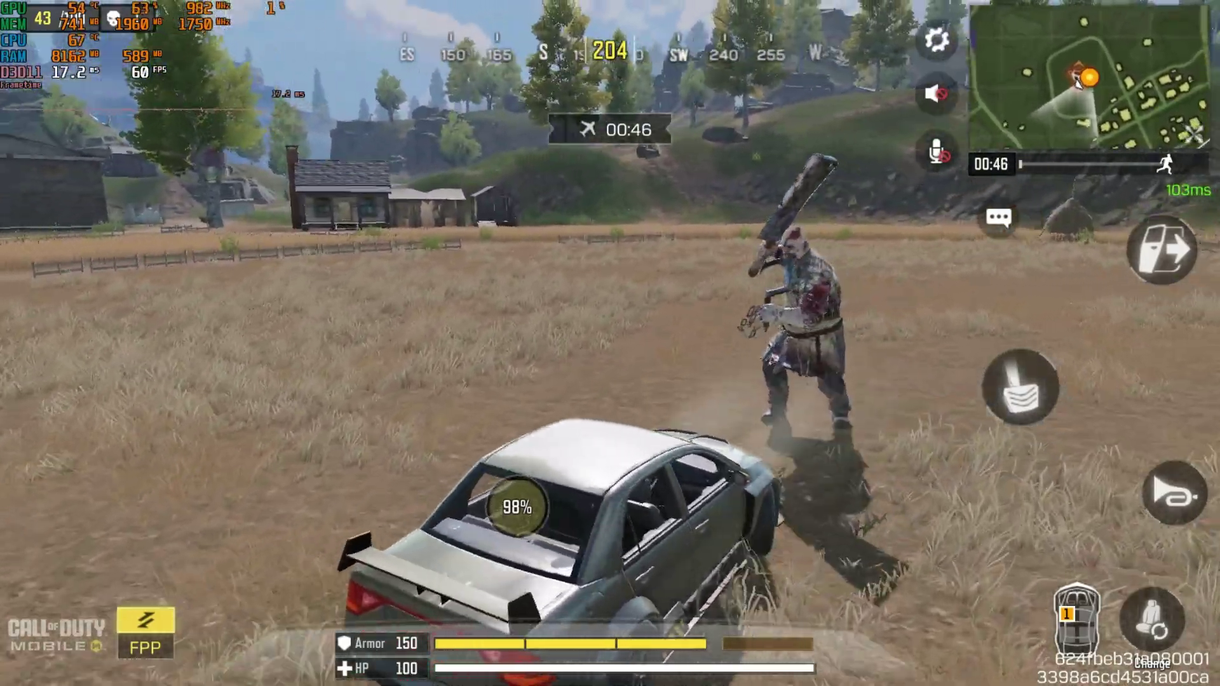
key(d)
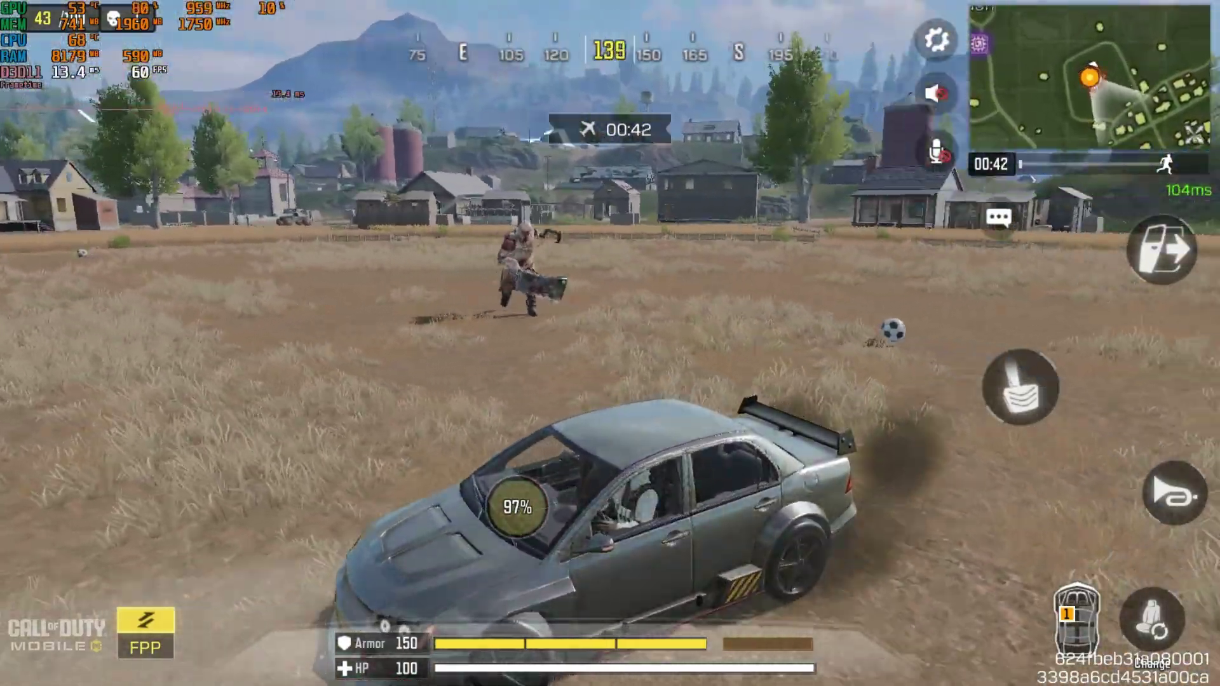
key(f)
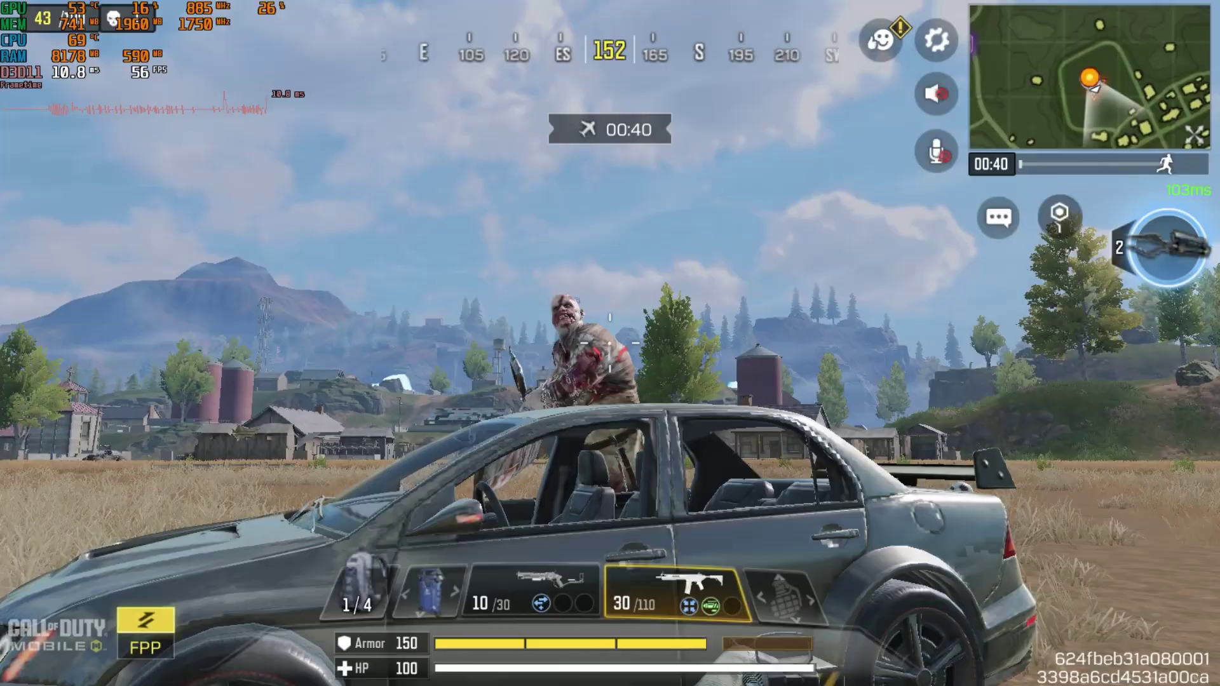
click(610, 343)
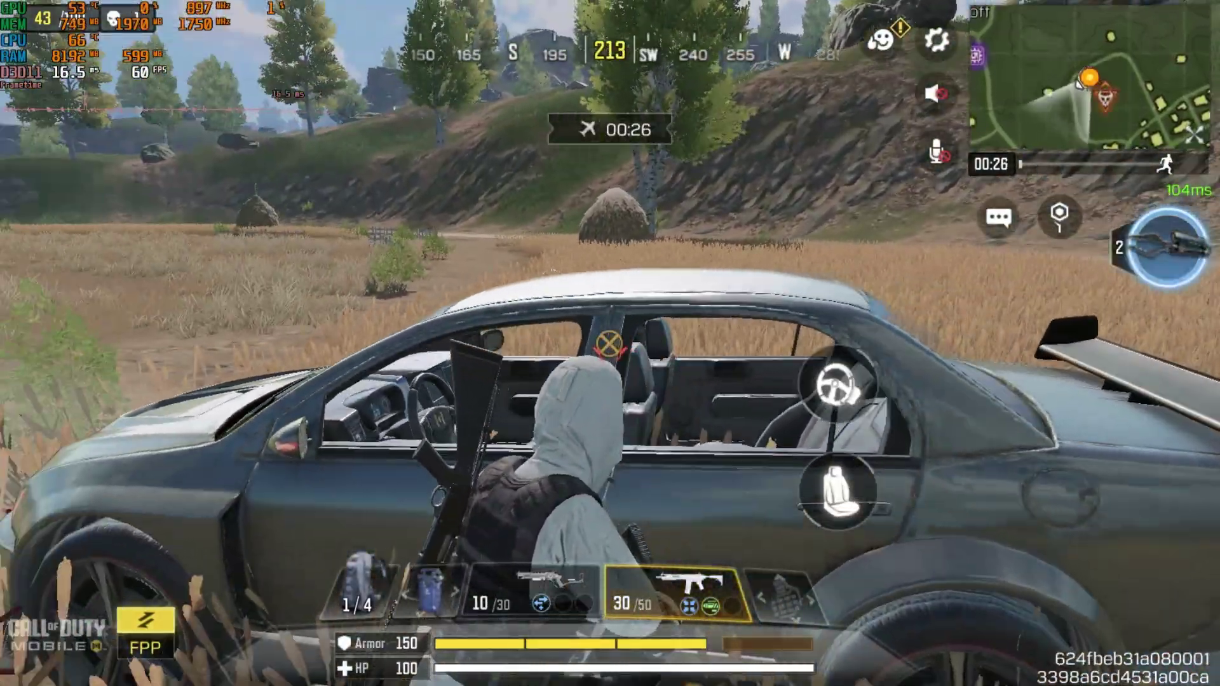
key(f)
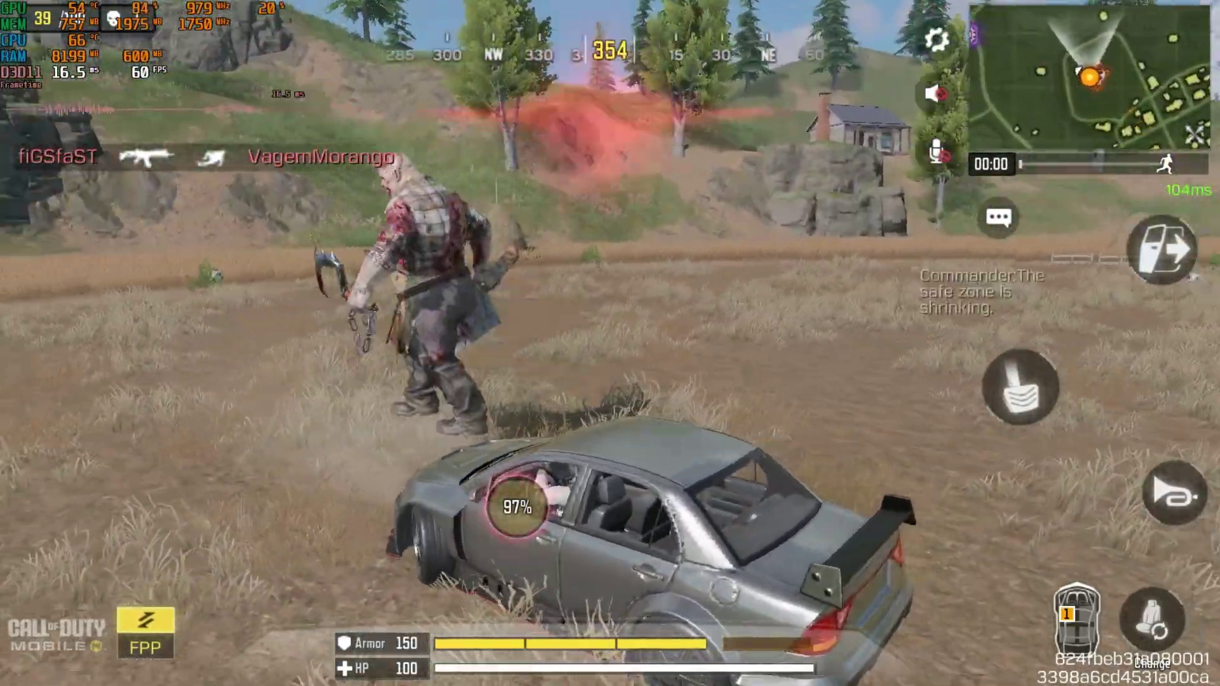
key(f)
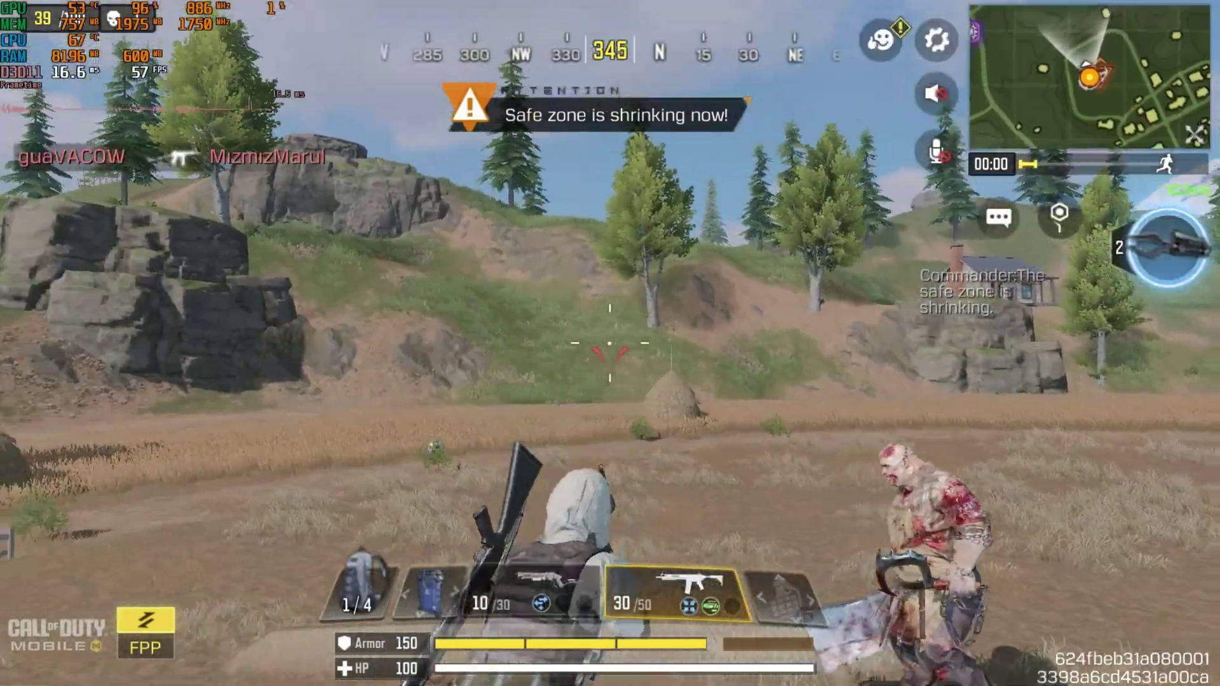
right_click(610, 343)
click(610, 343)
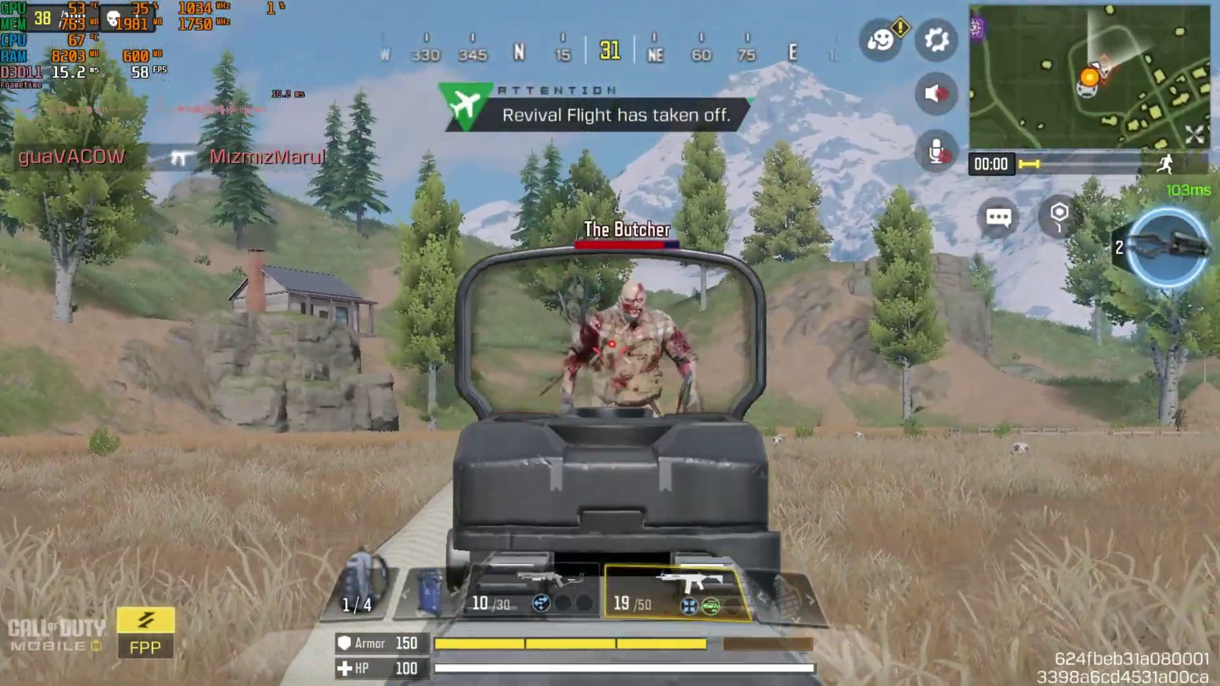